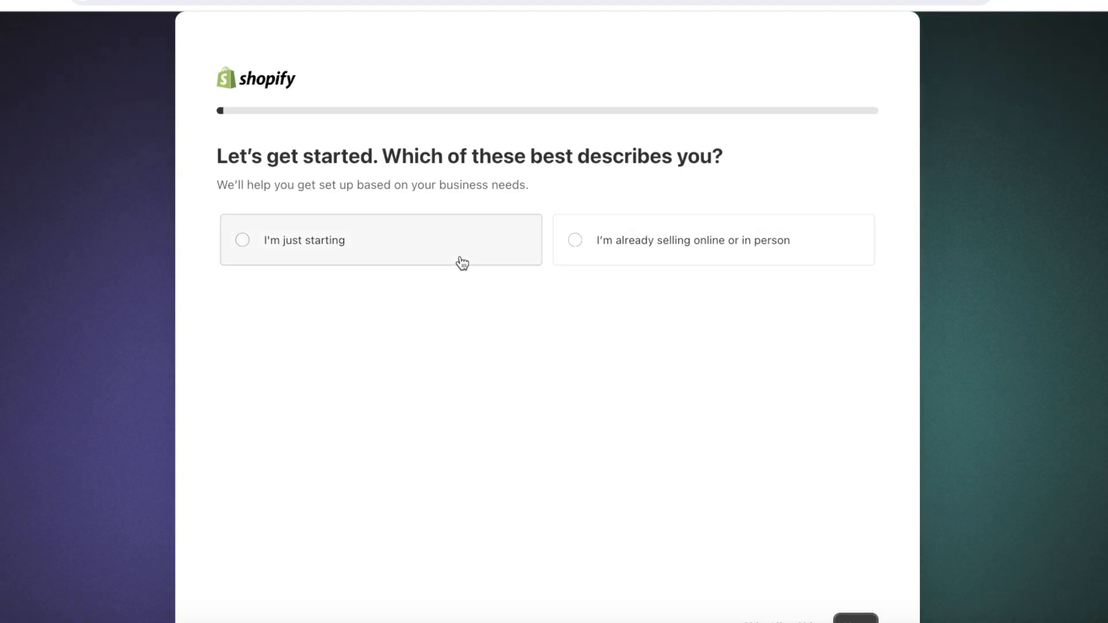
Step: Complete store onboarding by choosing "I'm just starting", skipping all remaining questions and accepting Pakistan as the business location
scroll(461, 276, down, 1)
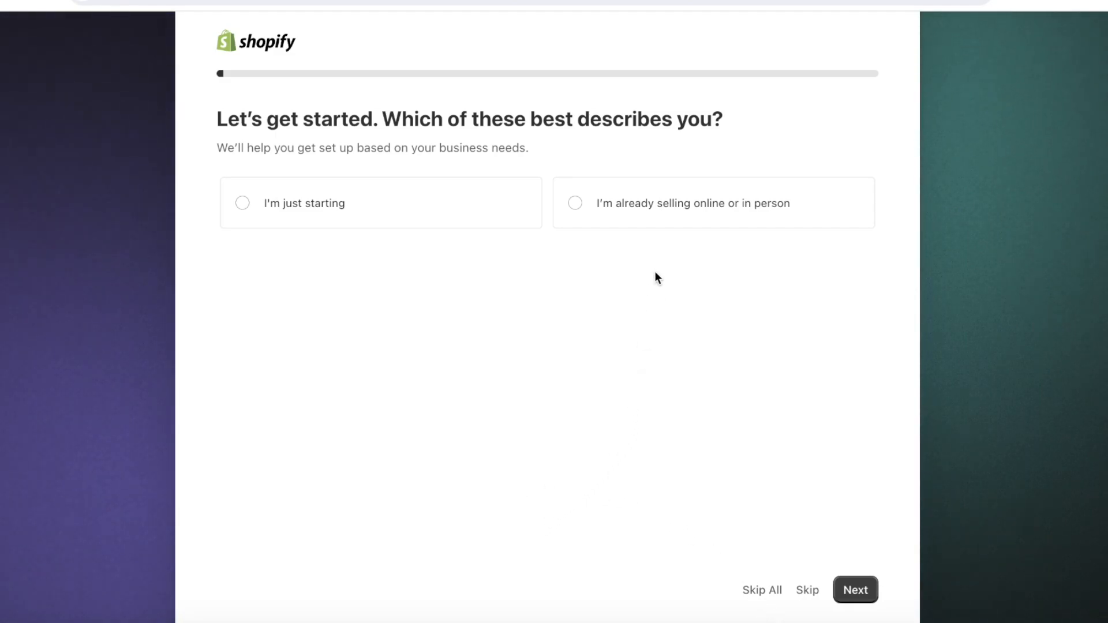
click(391, 206)
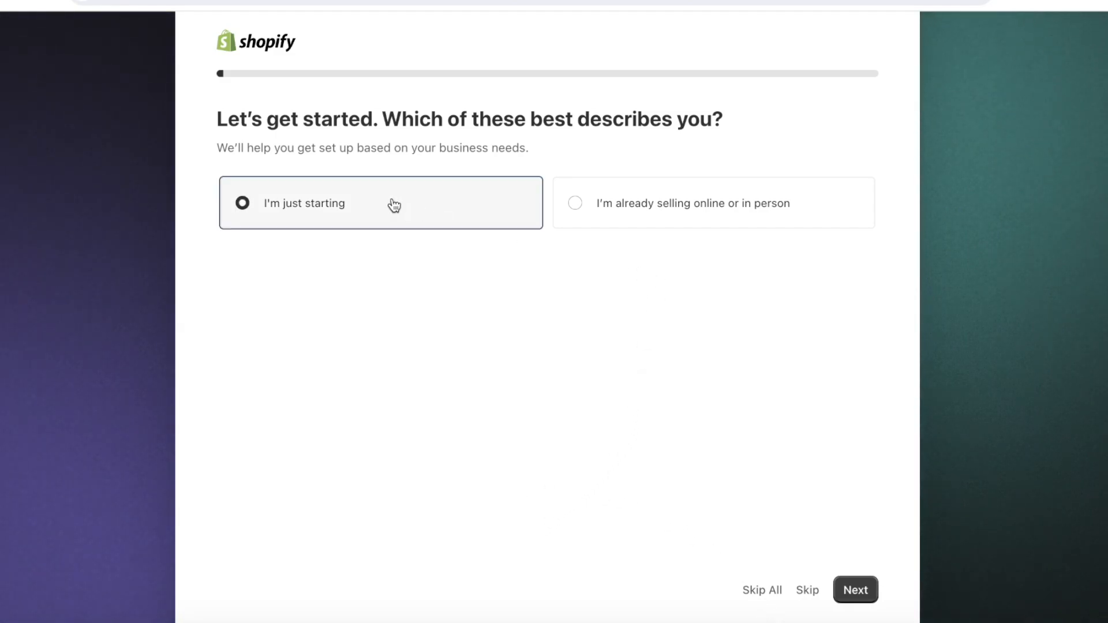
click(764, 598)
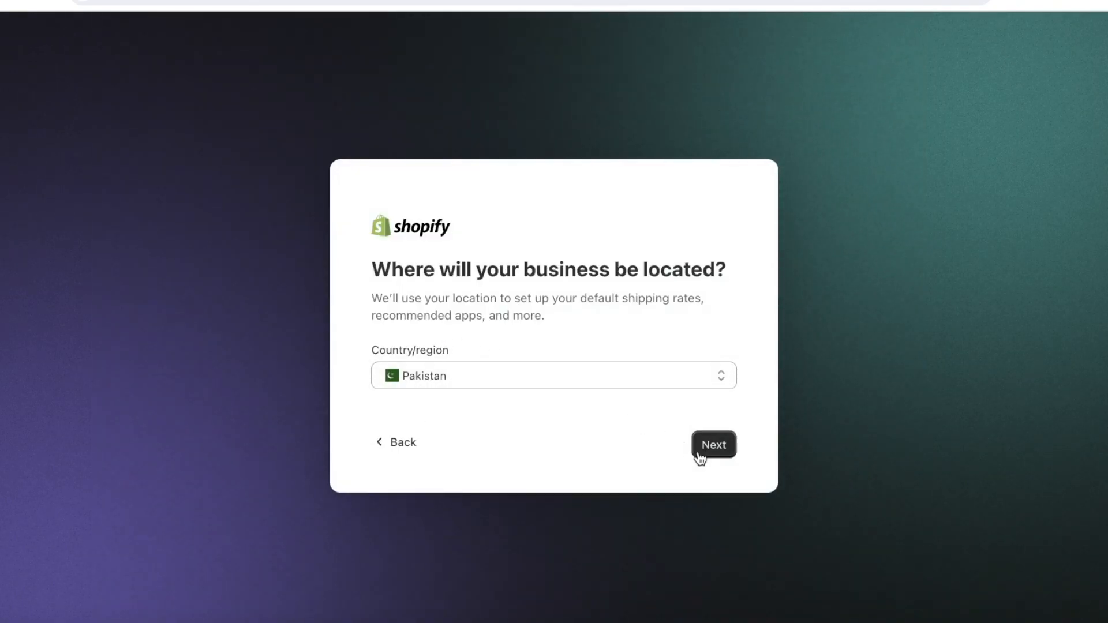
click(700, 456)
click(698, 456)
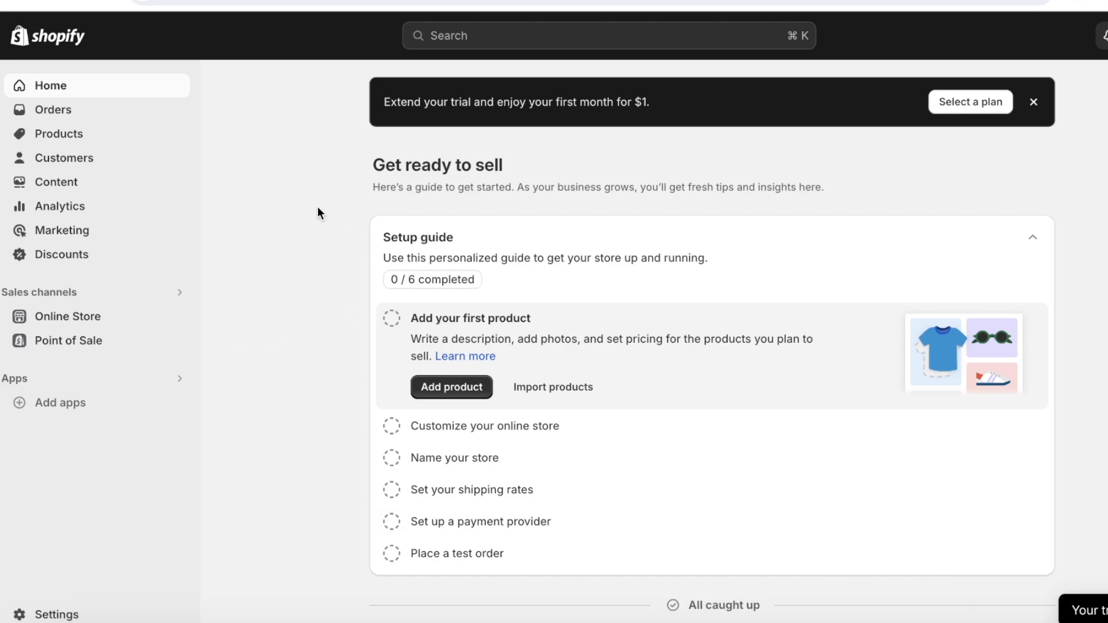
Step: Open the online store's themes page, look through the popular free themes and visit the Theme Store
click(56, 317)
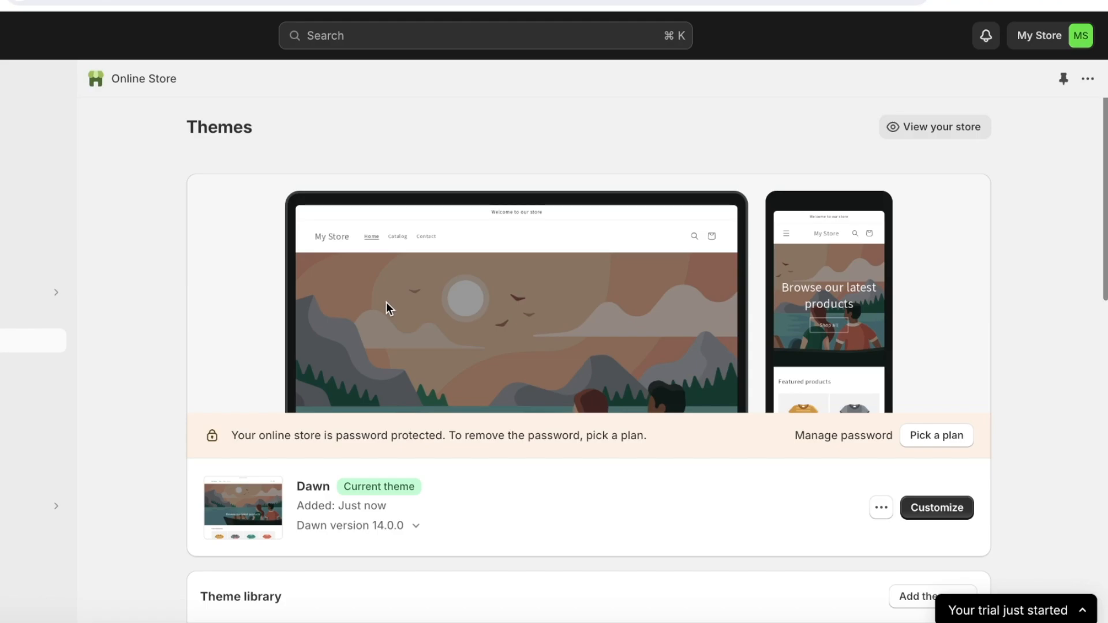
scroll(615, 230, down, 4)
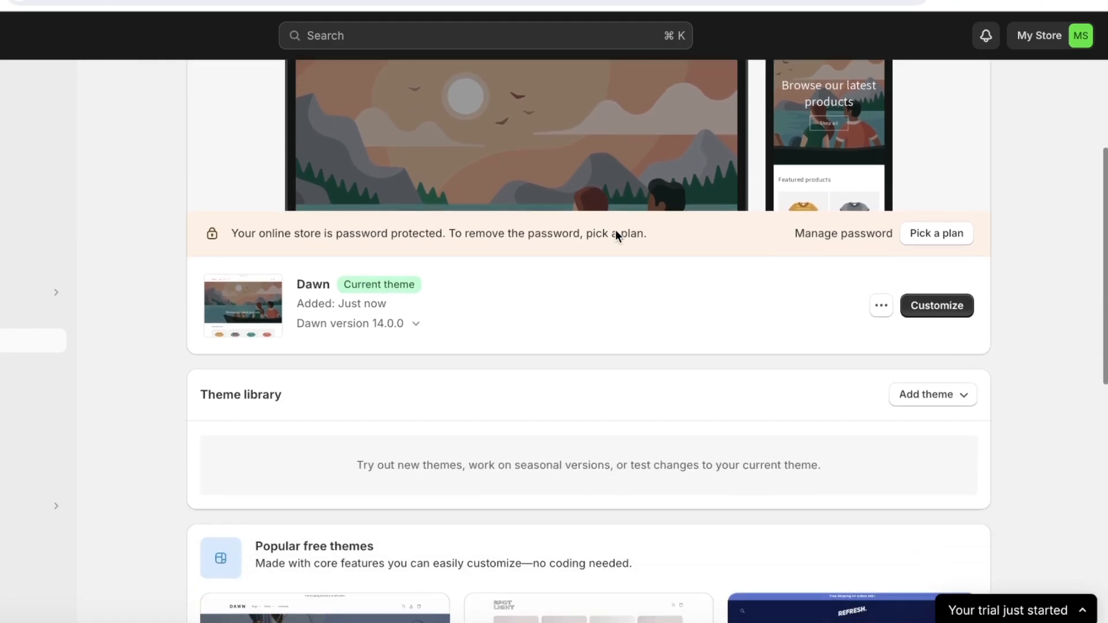
scroll(615, 235, down, 8)
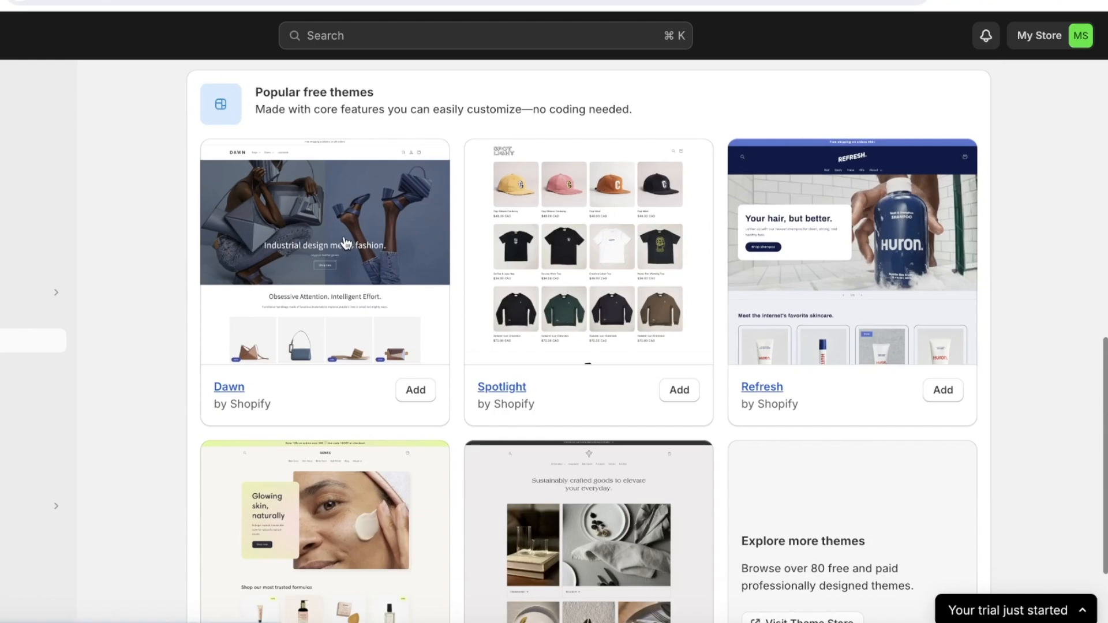
scroll(344, 243, down, 3)
scroll(495, 215, up, 5)
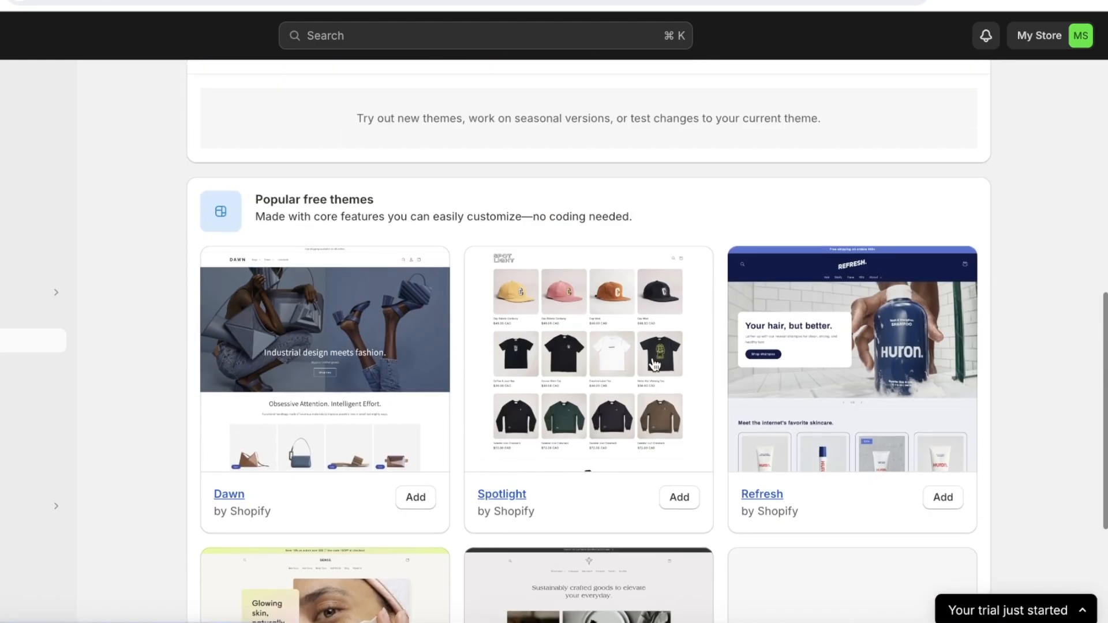
scroll(470, 267, down, 5)
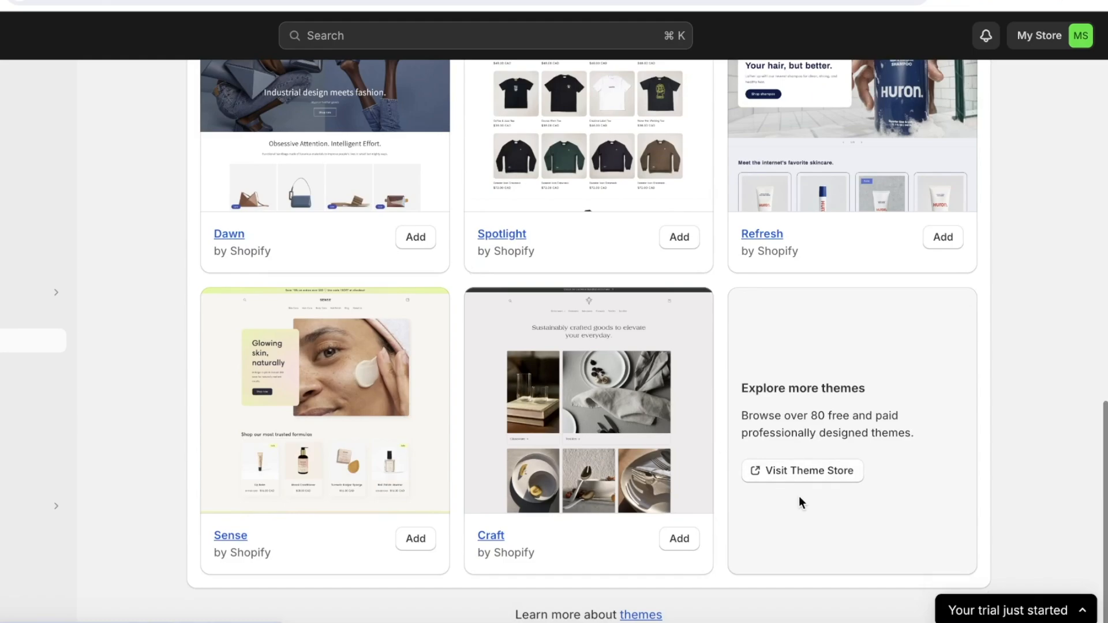
click(827, 477)
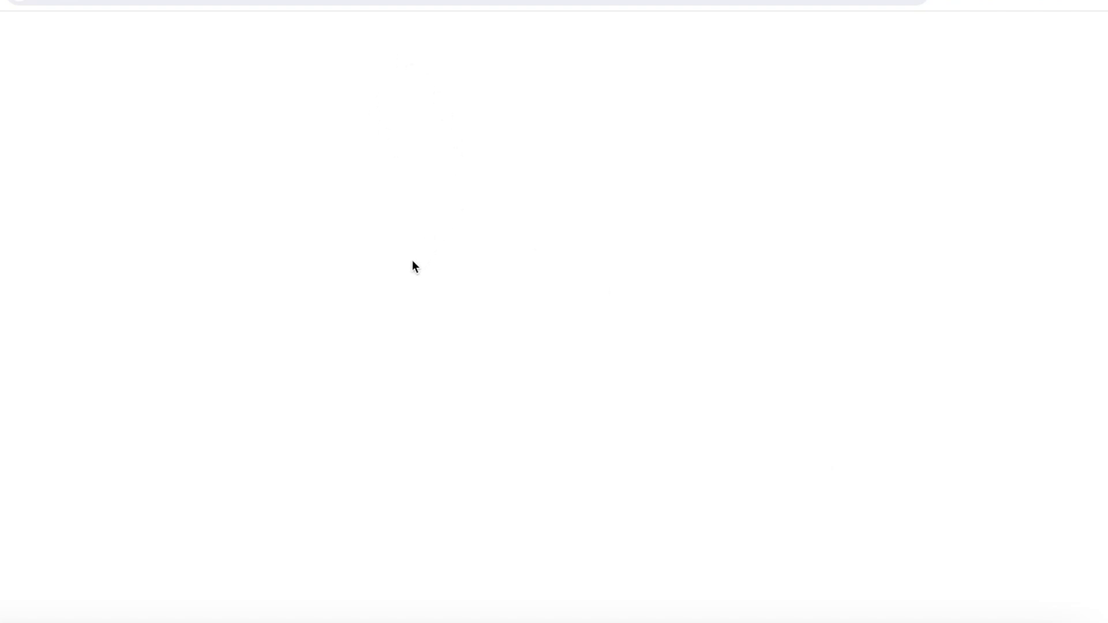
Step: Browse the Theme Store listing and open the details page of the free Trade theme
scroll(466, 248, down, 4)
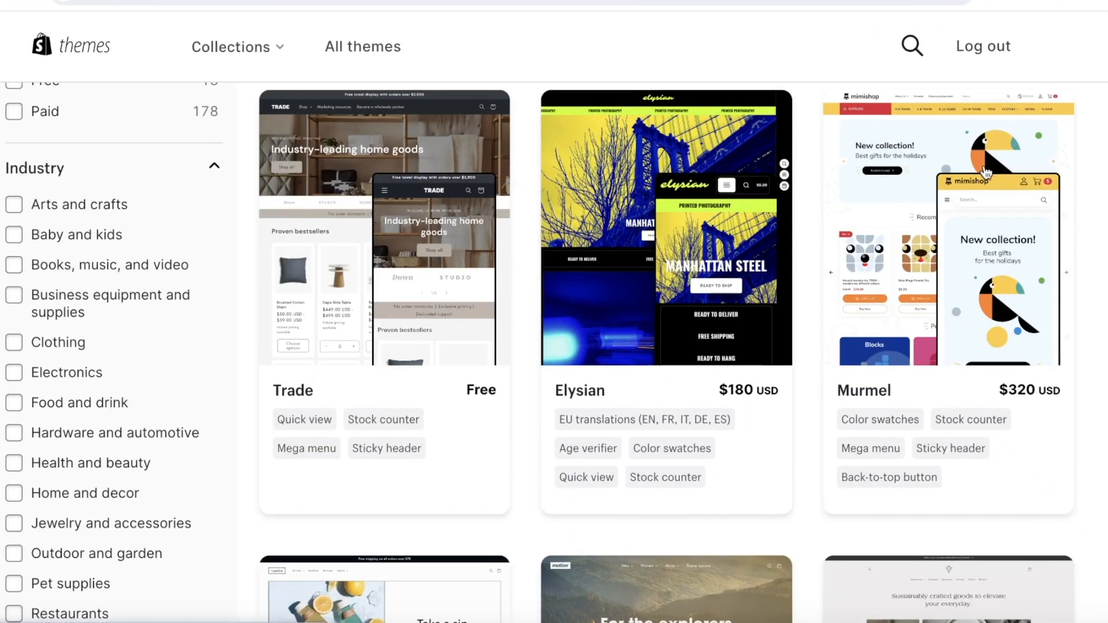
scroll(428, 222, down, 4)
click(430, 173)
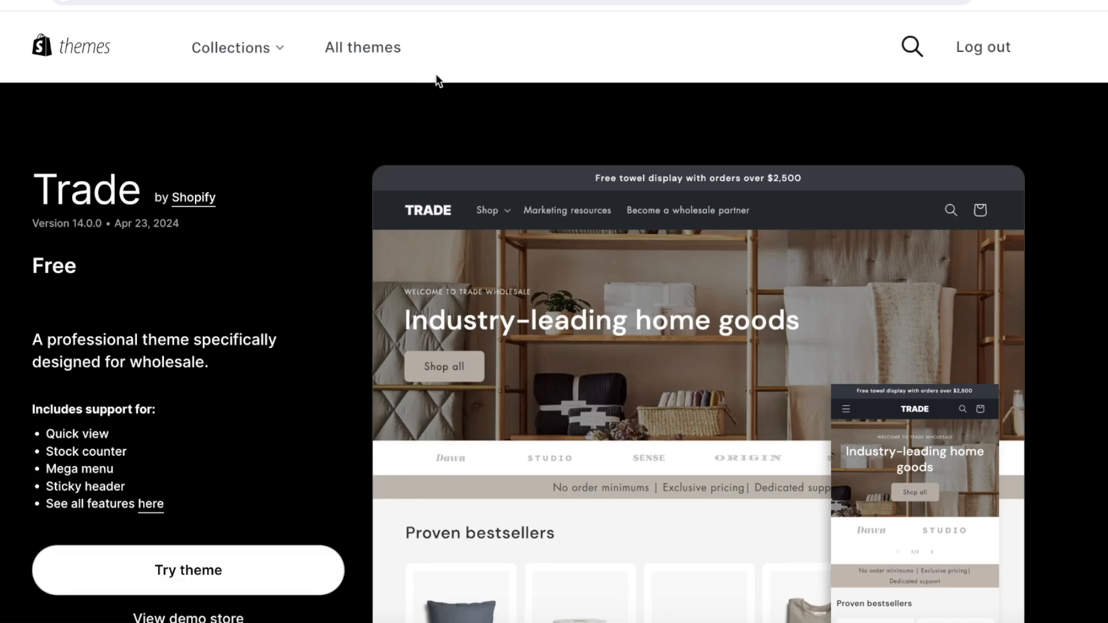
Step: Examine the Trade theme's details page, including its price, supported features and related themes
scroll(651, 193, down, 2)
scroll(258, 182, down, 4)
scroll(257, 183, up, 7)
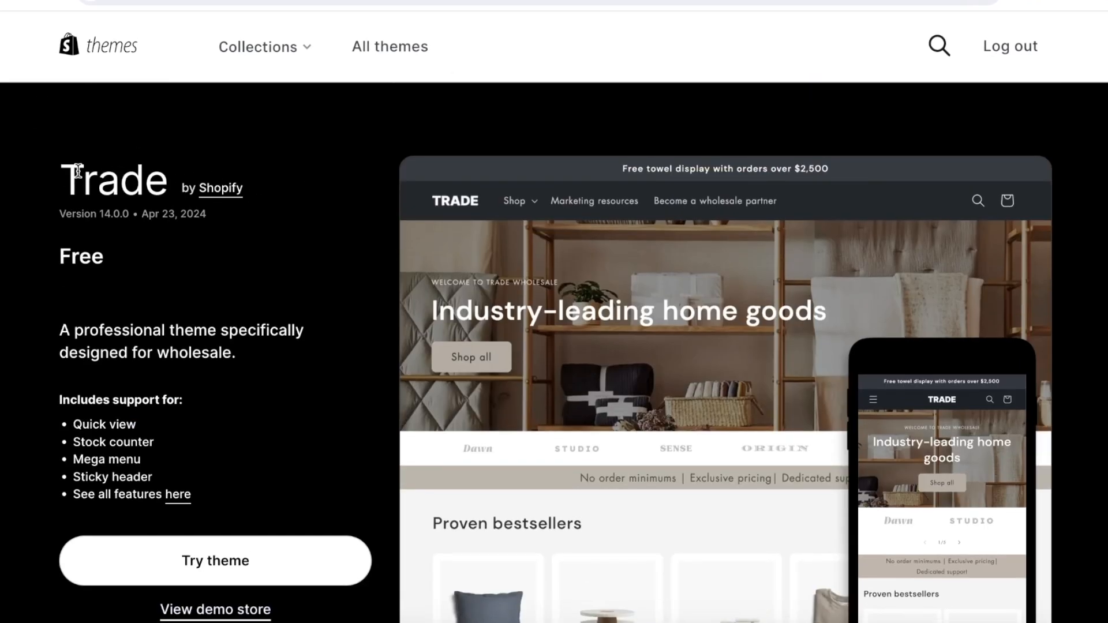
scroll(348, 179, down, 3)
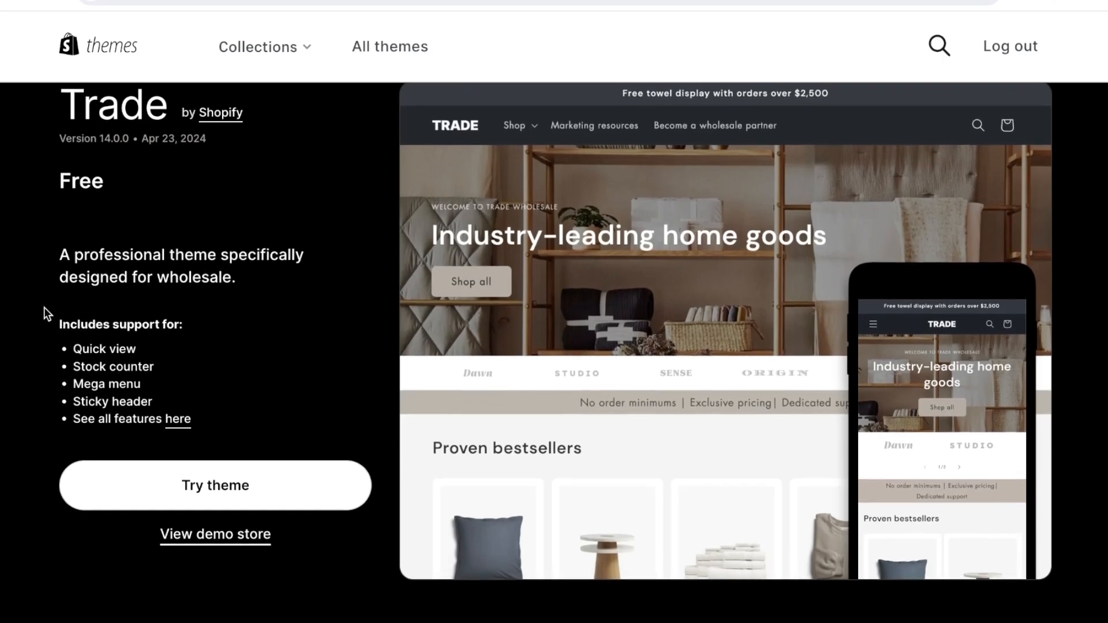
scroll(26, 299, down, 1)
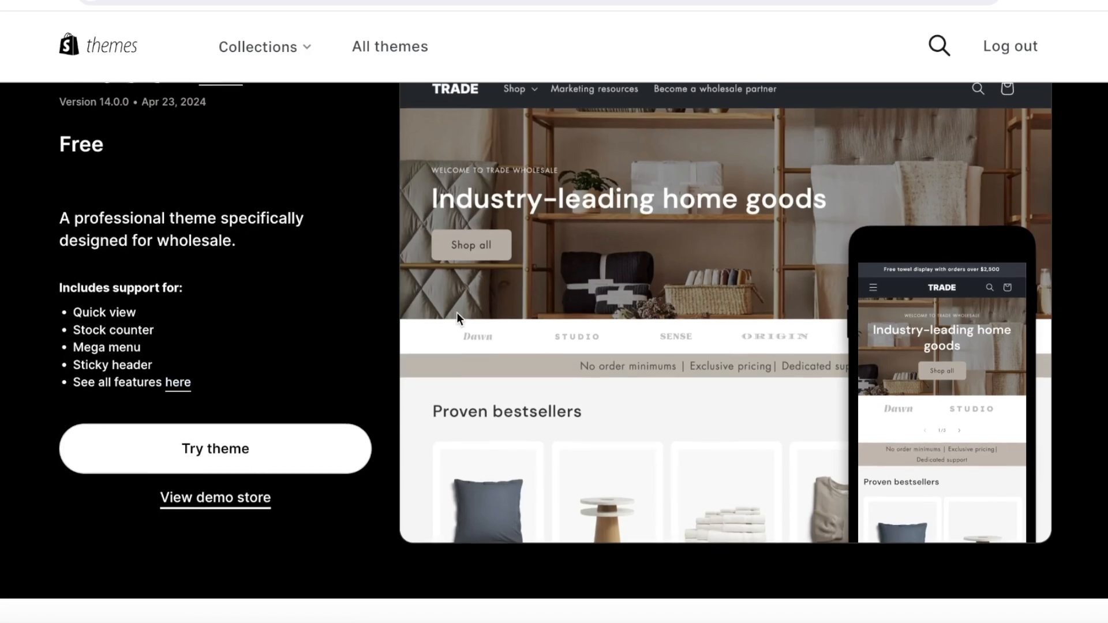
scroll(456, 313, down, 10)
scroll(456, 310, down, 12)
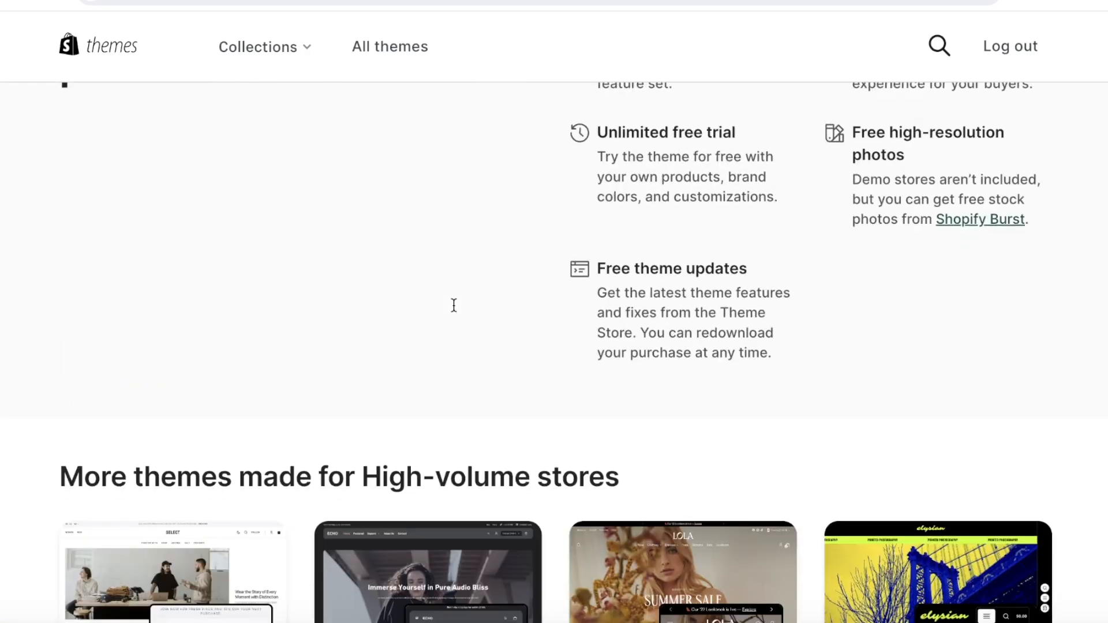
scroll(452, 304, up, 20)
scroll(464, 312, down, 4)
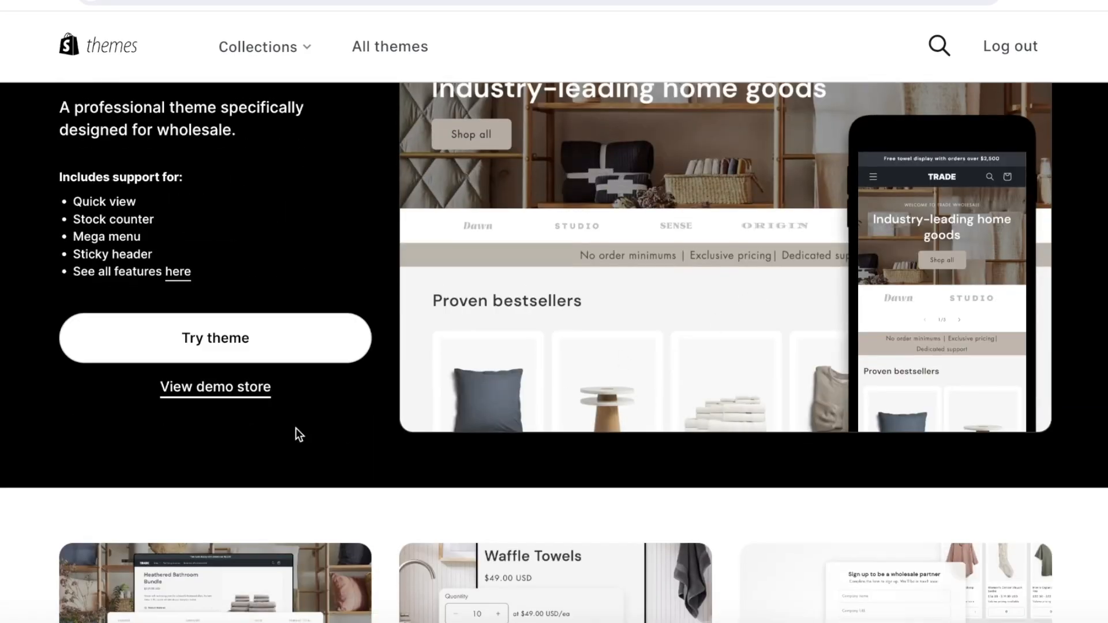
Step: Open the Trade theme's demo store, examine its homepage sections and leave the preview
click(219, 396)
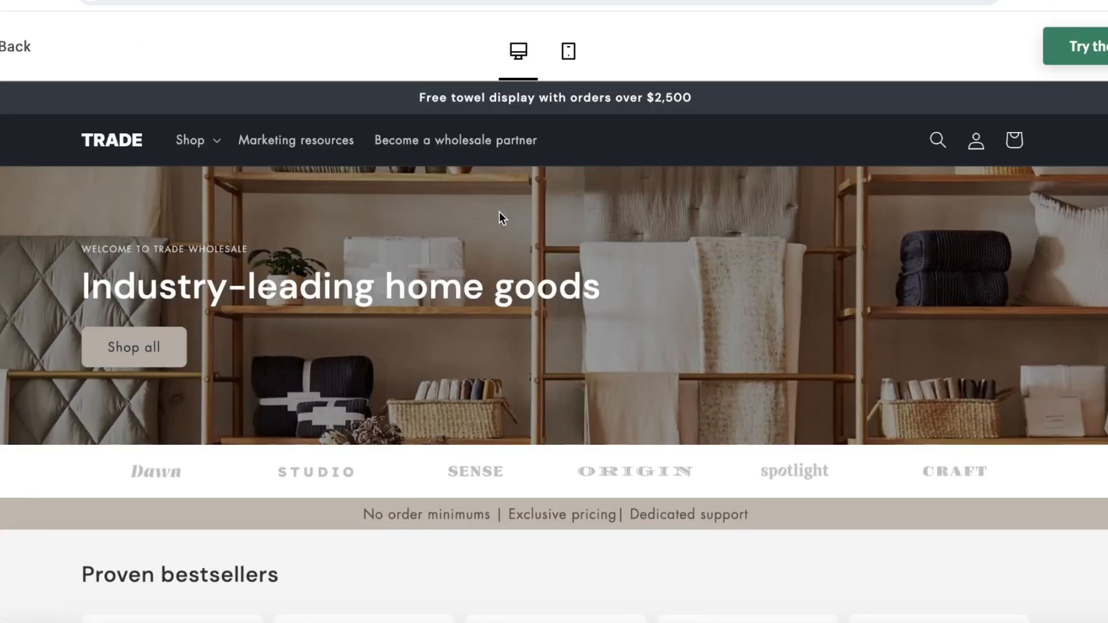
scroll(501, 216, down, 3)
scroll(501, 216, down, 15)
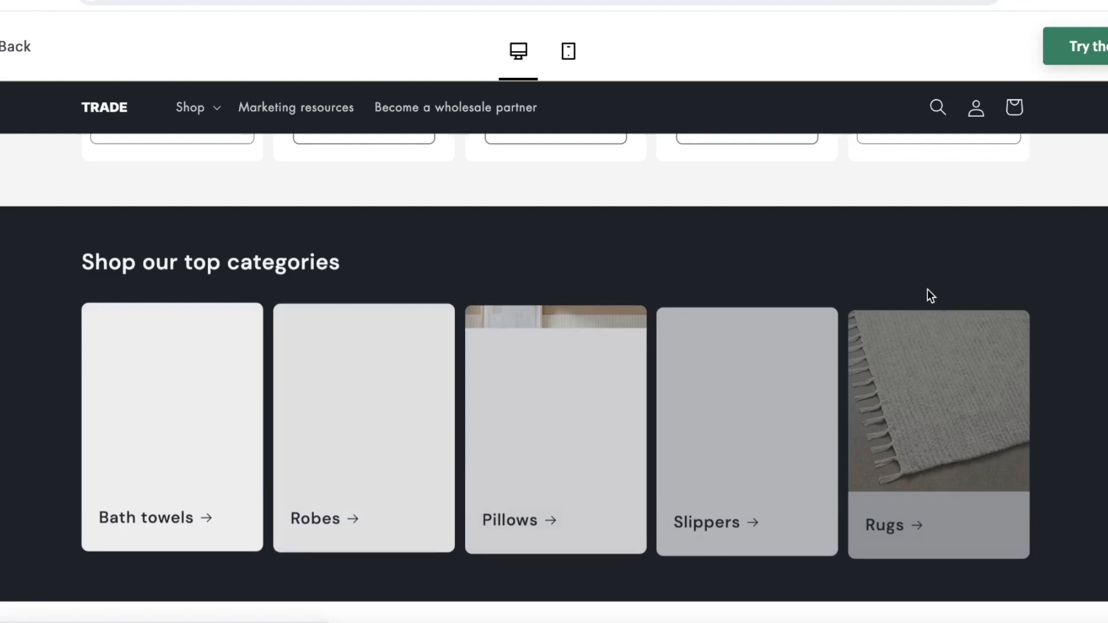
scroll(171, 317, down, 20)
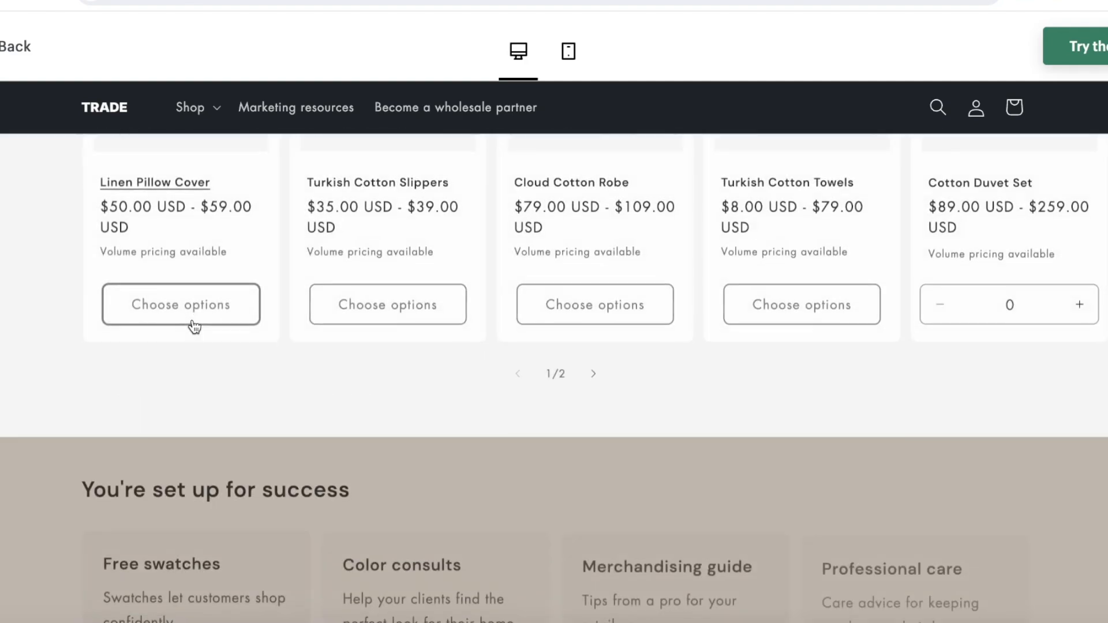
scroll(194, 325, down, 3)
scroll(194, 326, up, 15)
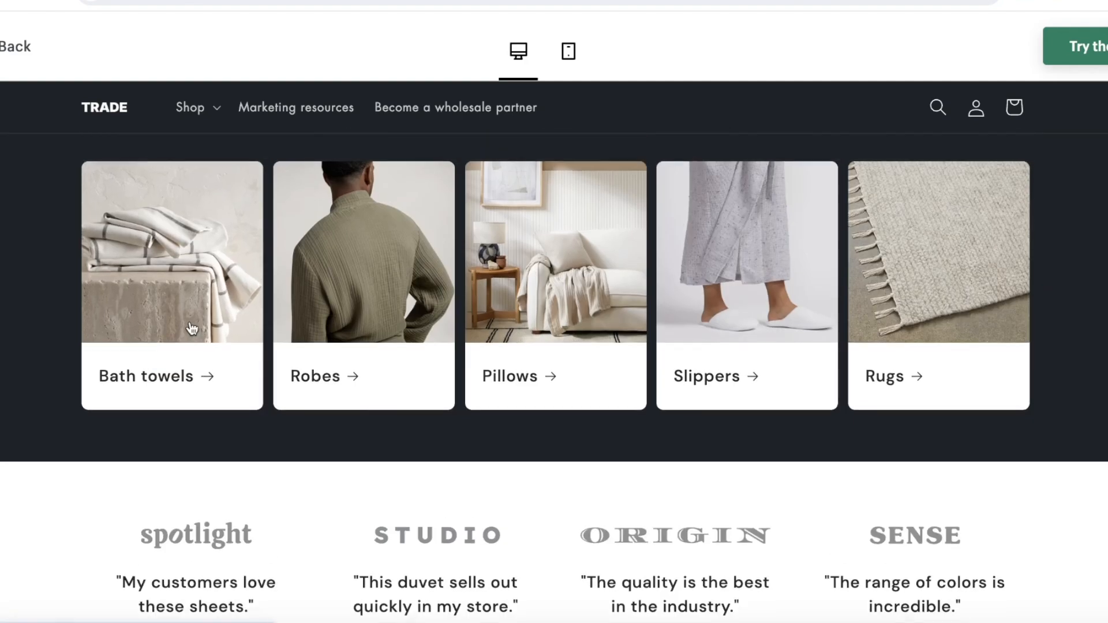
scroll(134, 258, up, 15)
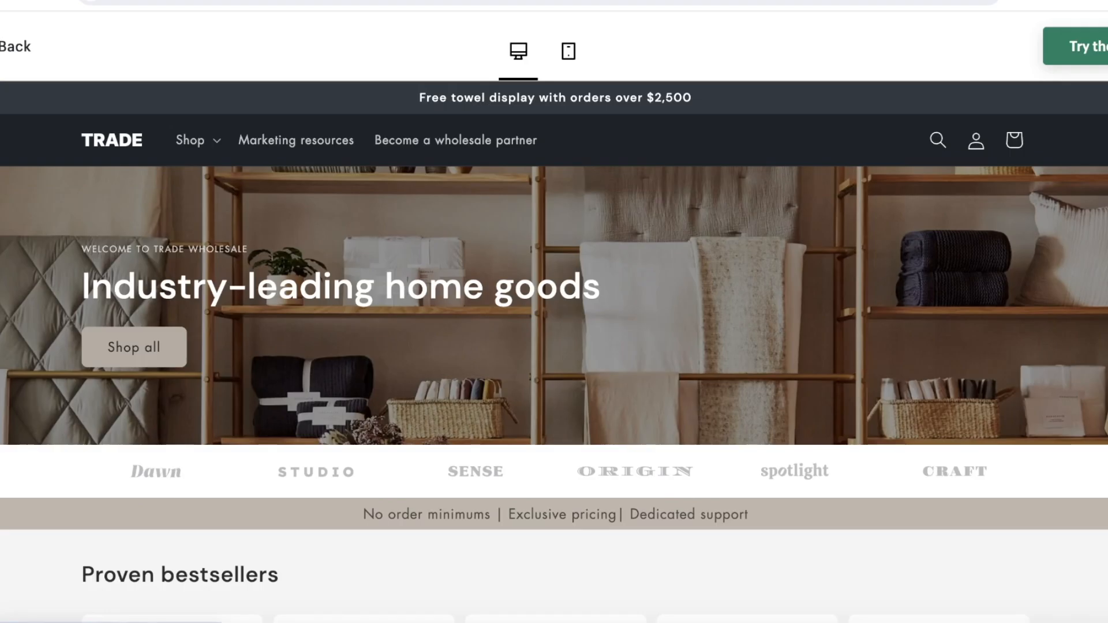
click(13, 47)
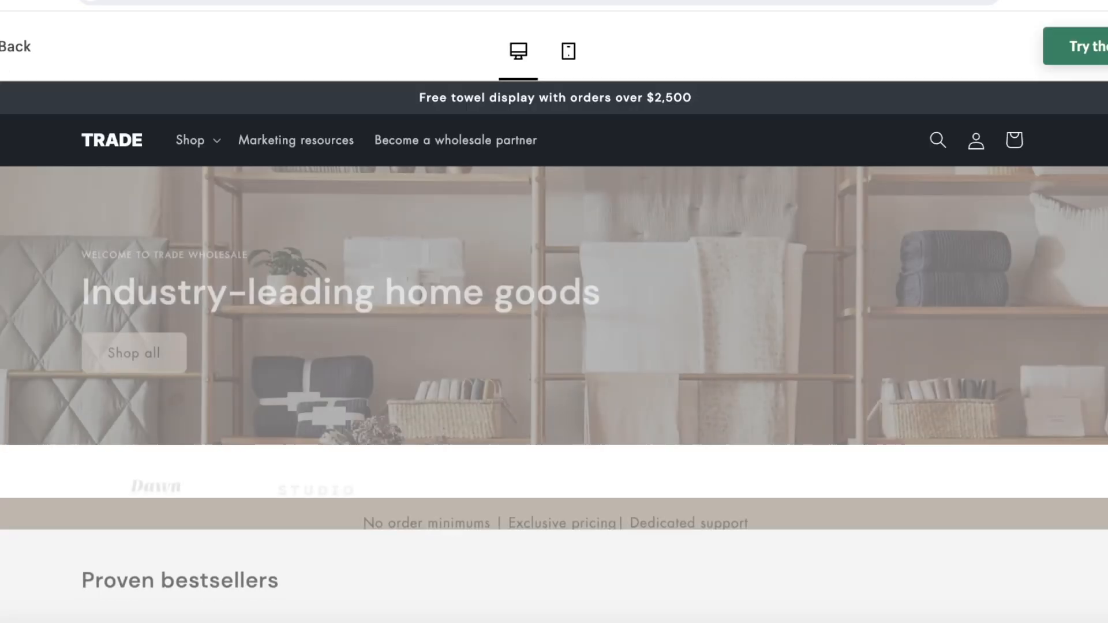
Step: Review the theme catalogue's price and industry filters and restrict the listing to Restaurants themes
scroll(502, 277, down, 10)
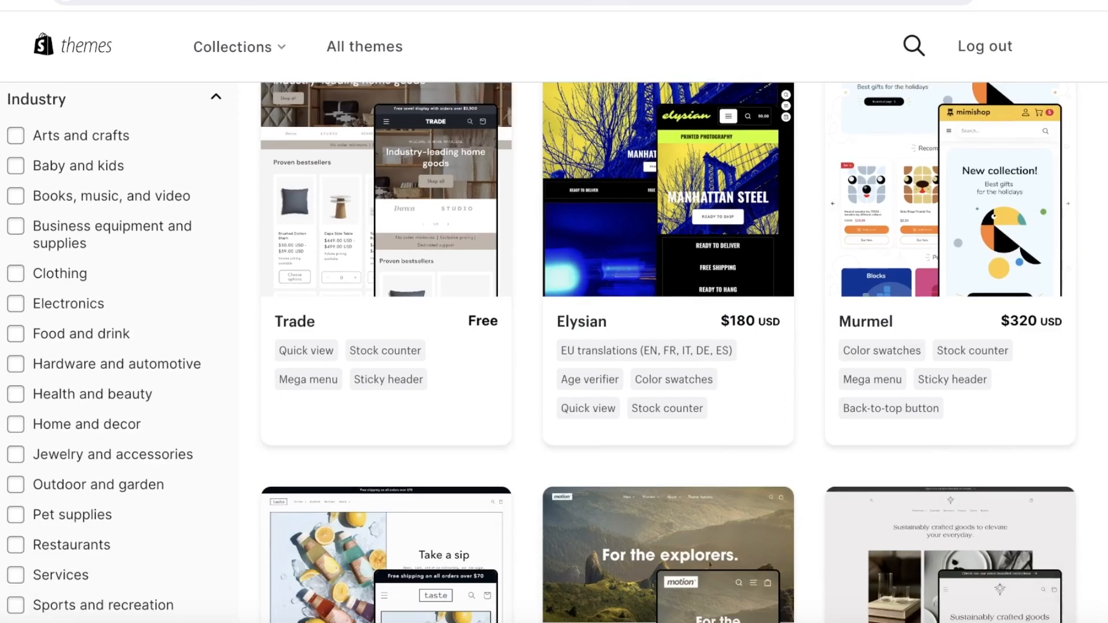
scroll(483, 210, down, 5)
scroll(180, 260, up, 5)
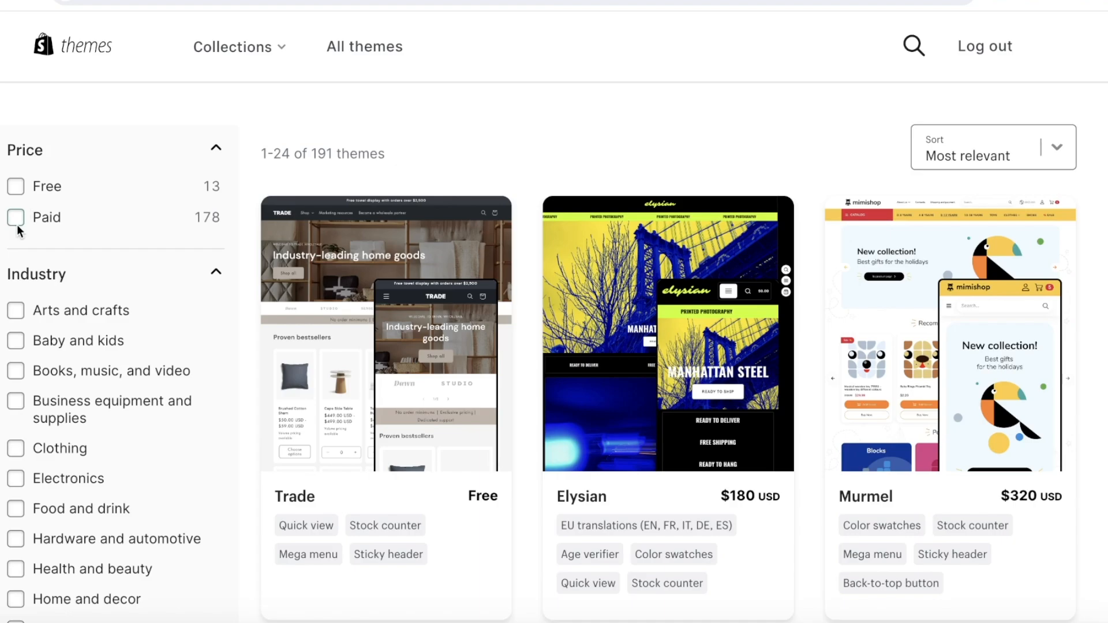
scroll(47, 304, down, 4)
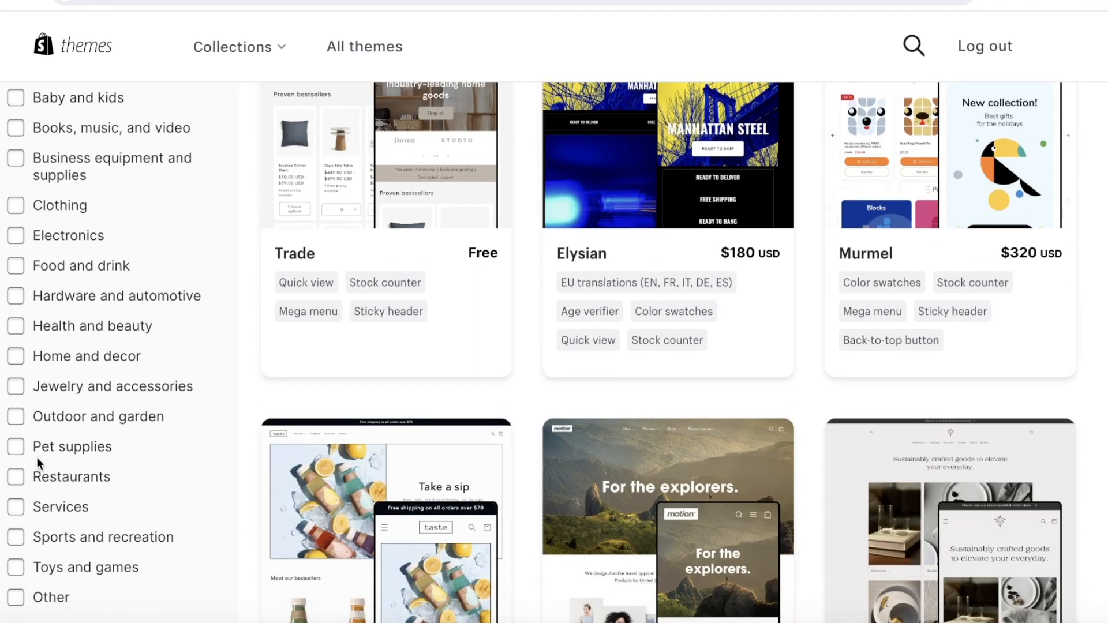
scroll(112, 292, up, 3)
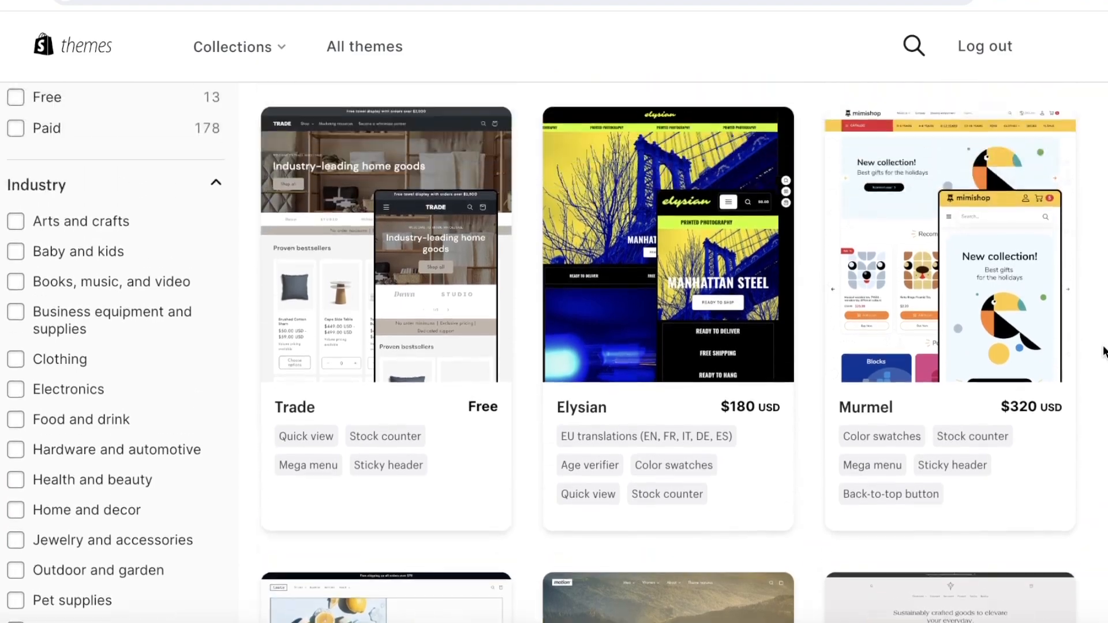
scroll(70, 269, down, 8)
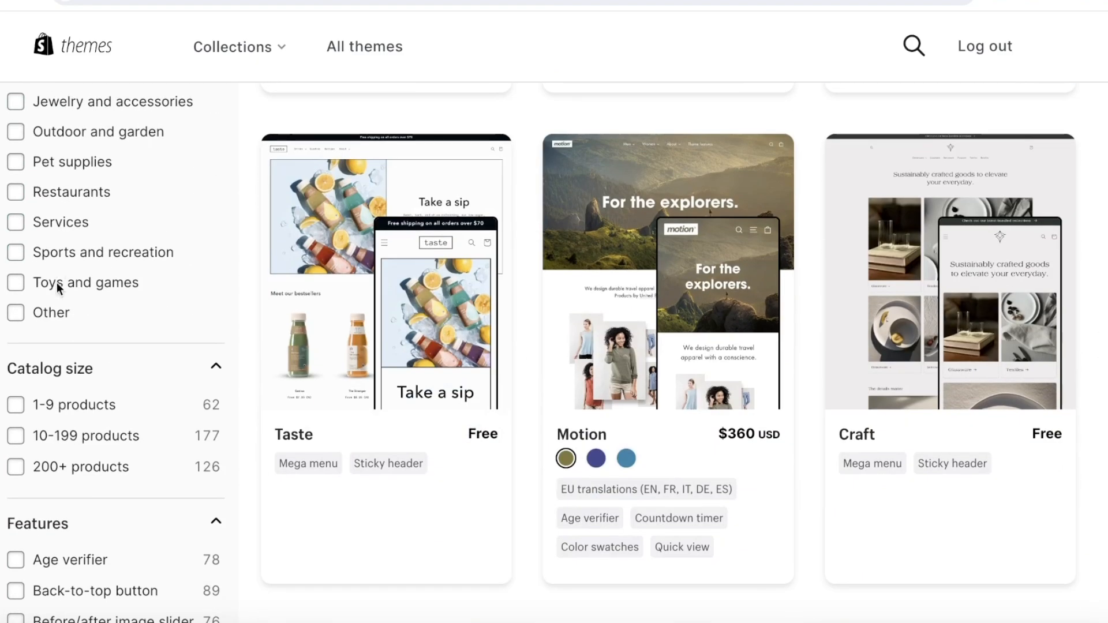
scroll(49, 329, up, 1)
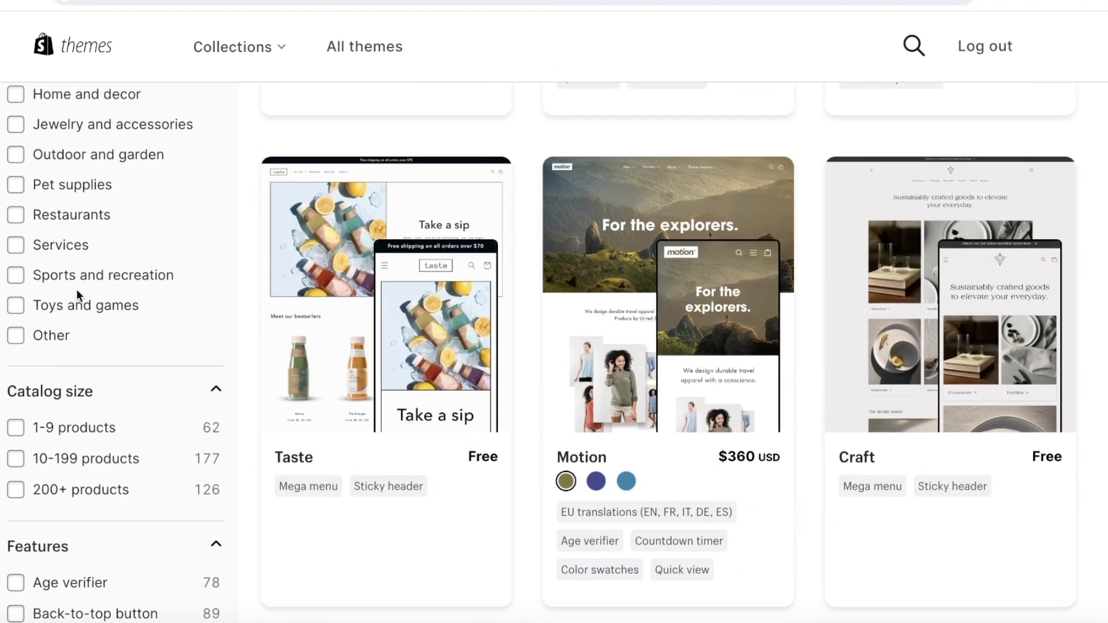
click(78, 216)
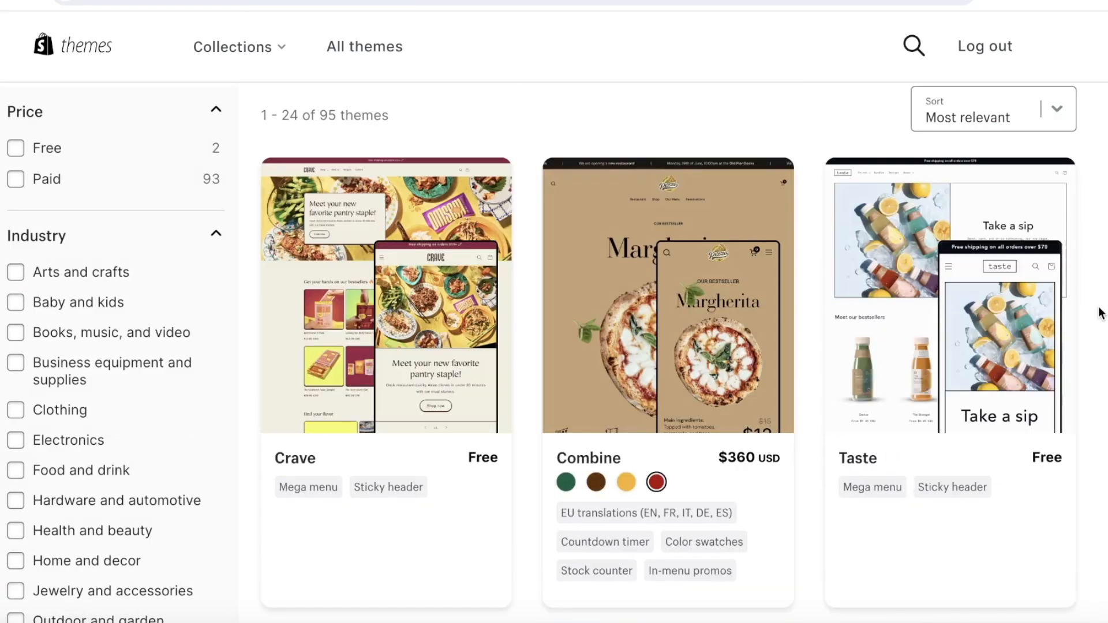
Step: Look through the restaurant themes, comparing their designs, prices and features, and return to the start of the listing
scroll(442, 254, down, 7)
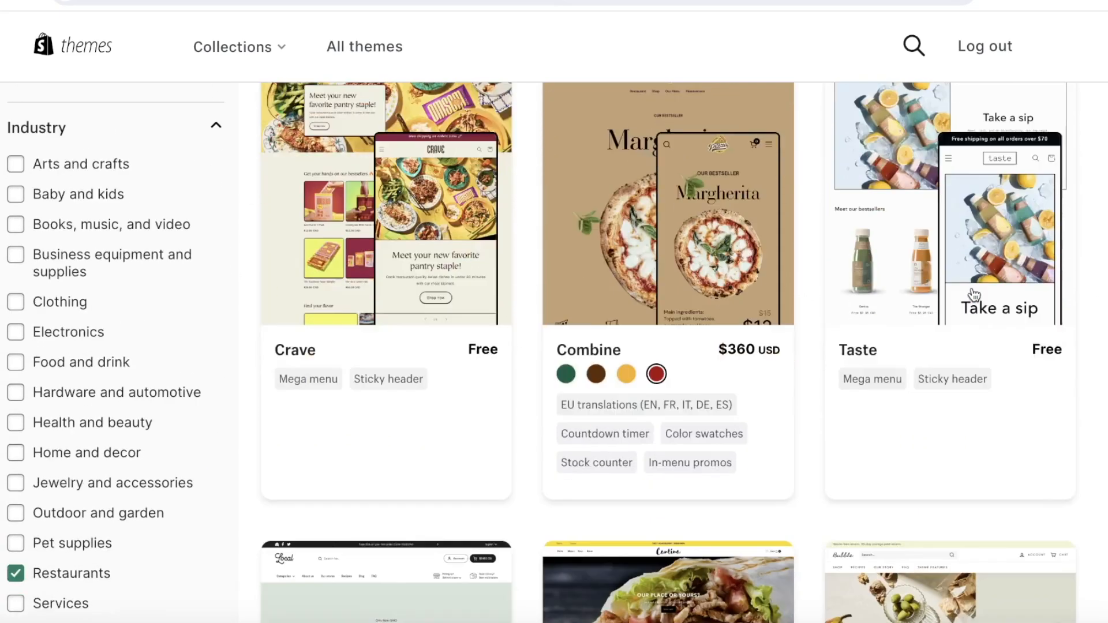
scroll(1032, 291, down, 6)
scroll(456, 295, down, 8)
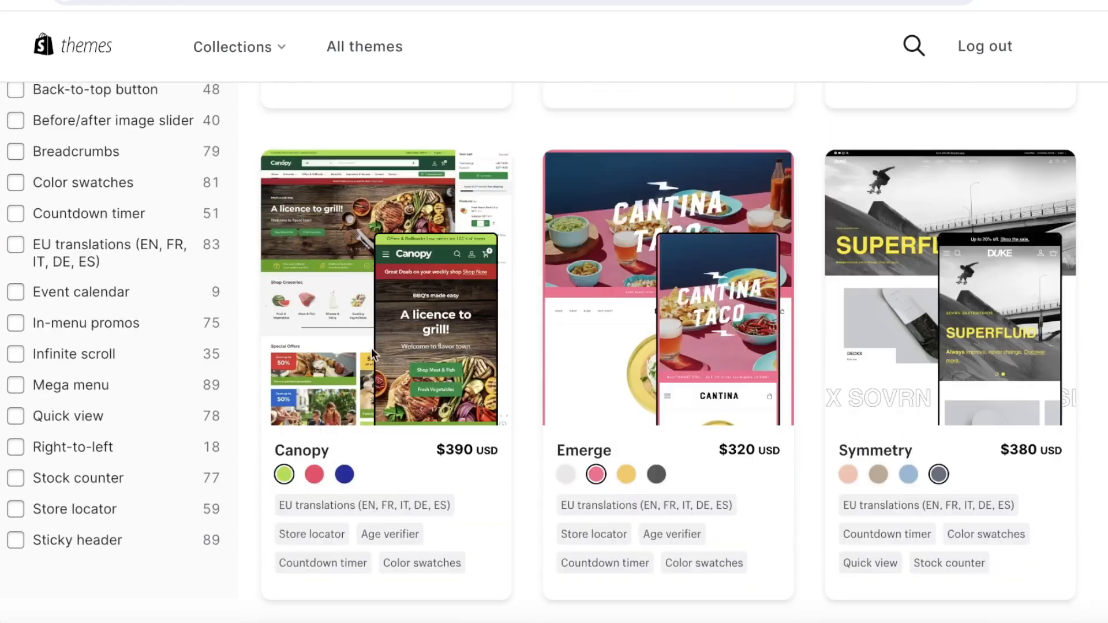
scroll(456, 296, down, 15)
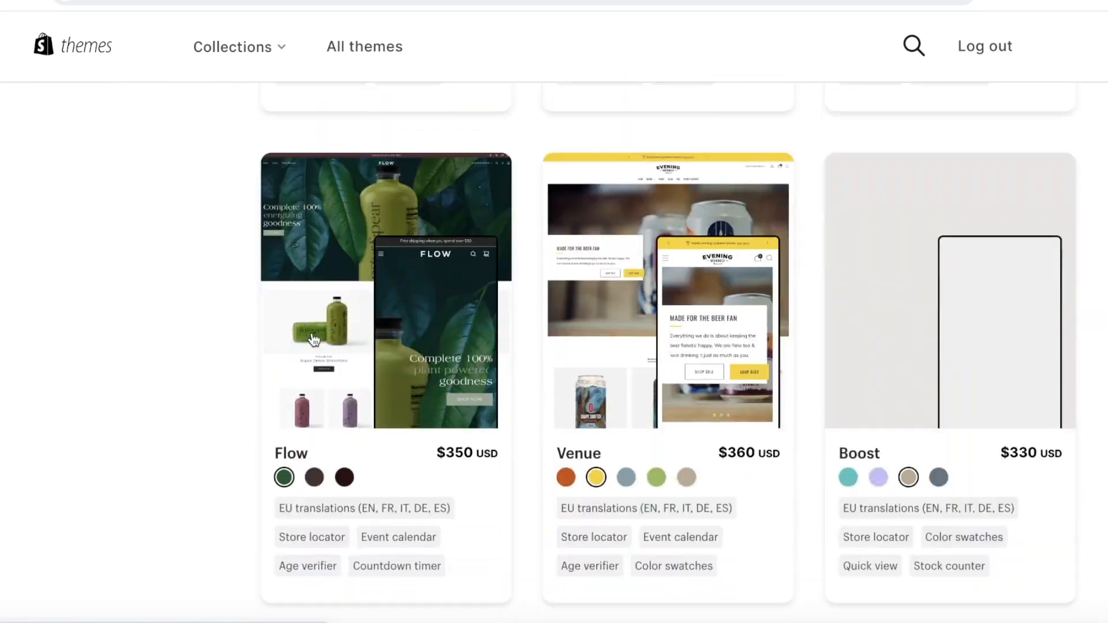
scroll(205, 329, up, 20)
scroll(206, 329, up, 15)
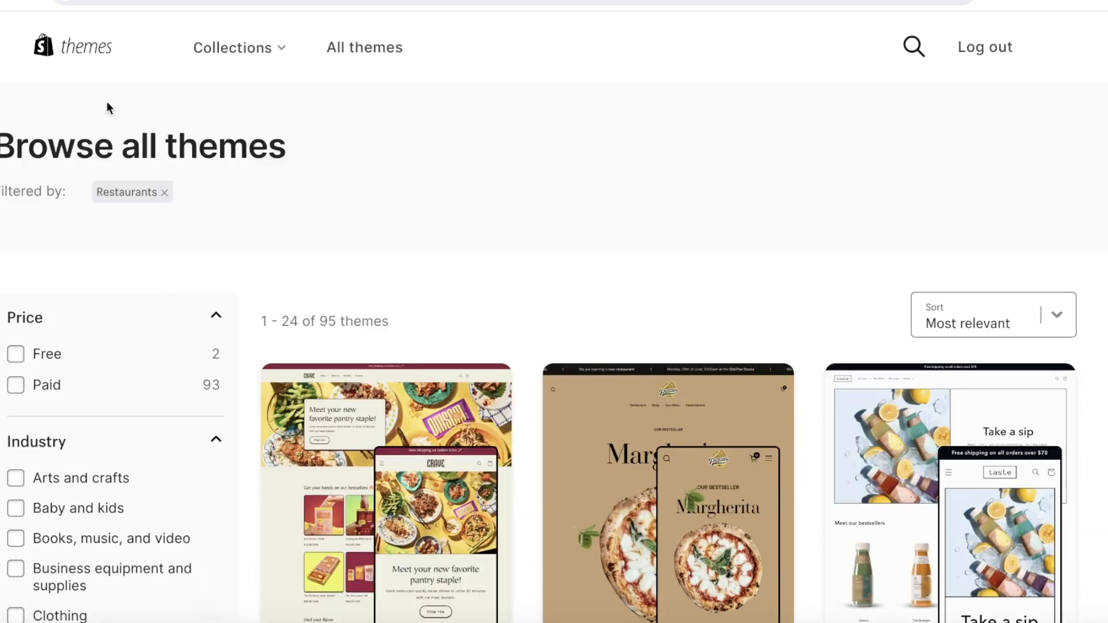
scroll(487, 290, down, 3)
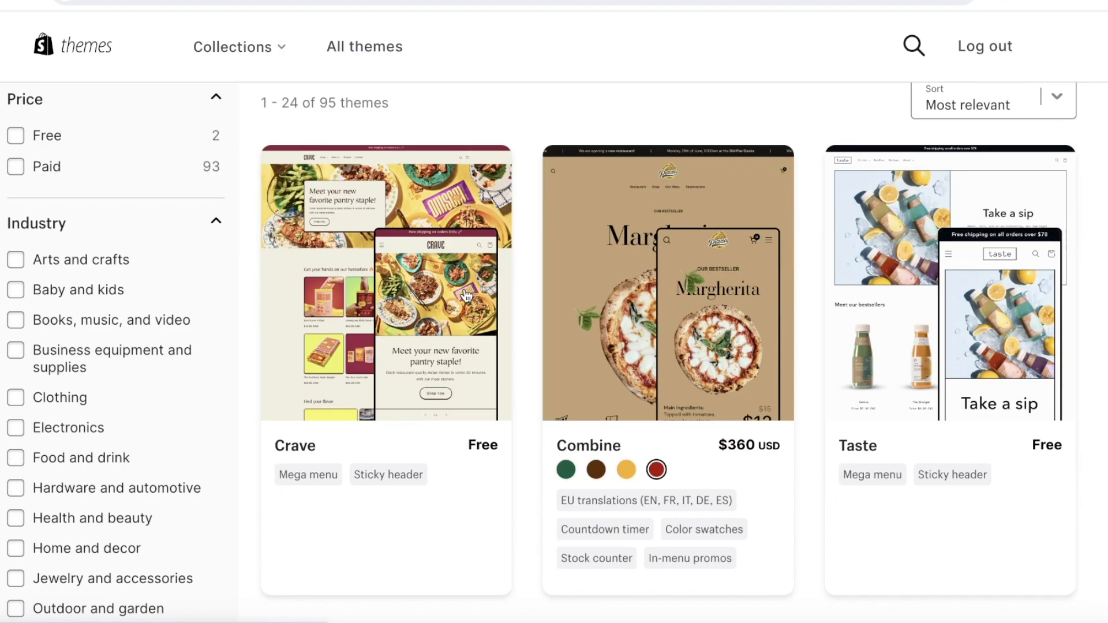
Step: Add the free Crave theme to the store's theme library from its details page
click(480, 222)
scroll(230, 386, down, 3)
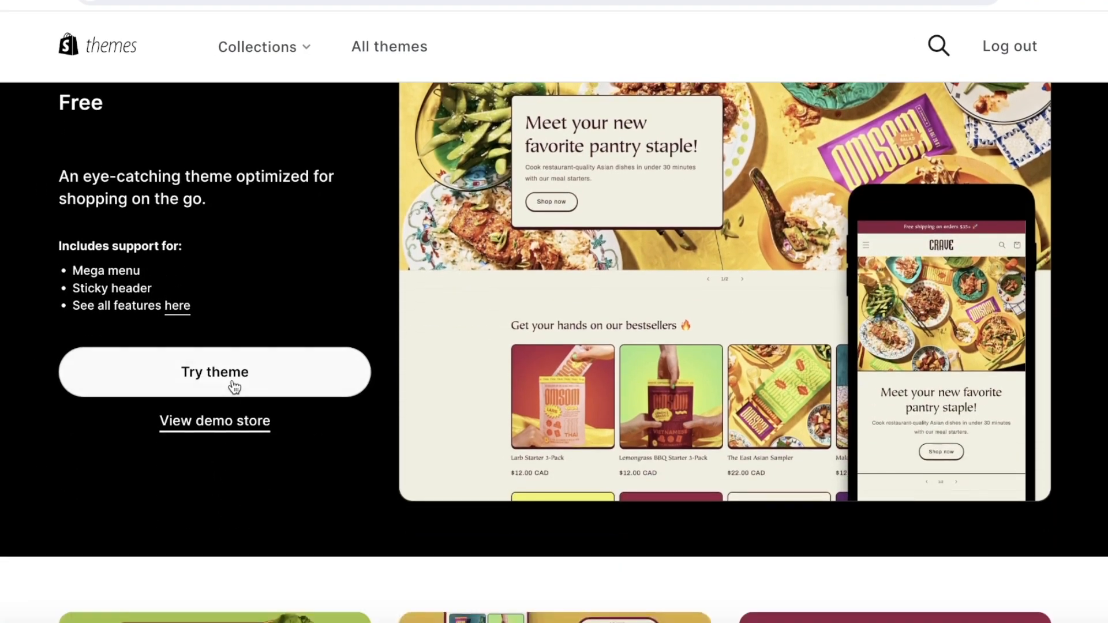
click(234, 381)
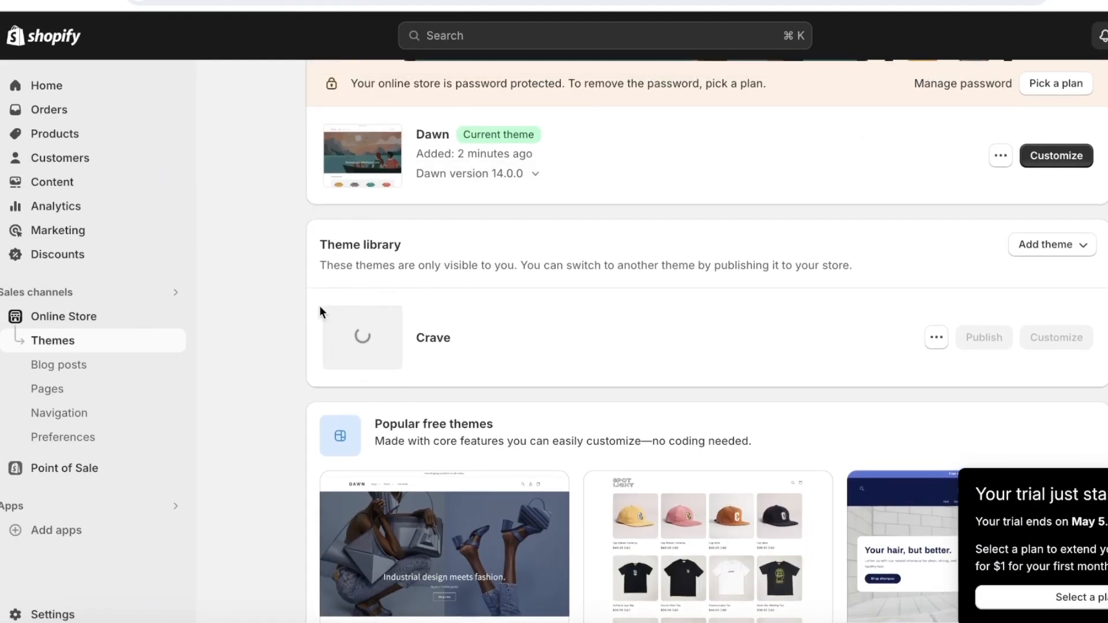
scroll(403, 278, up, 3)
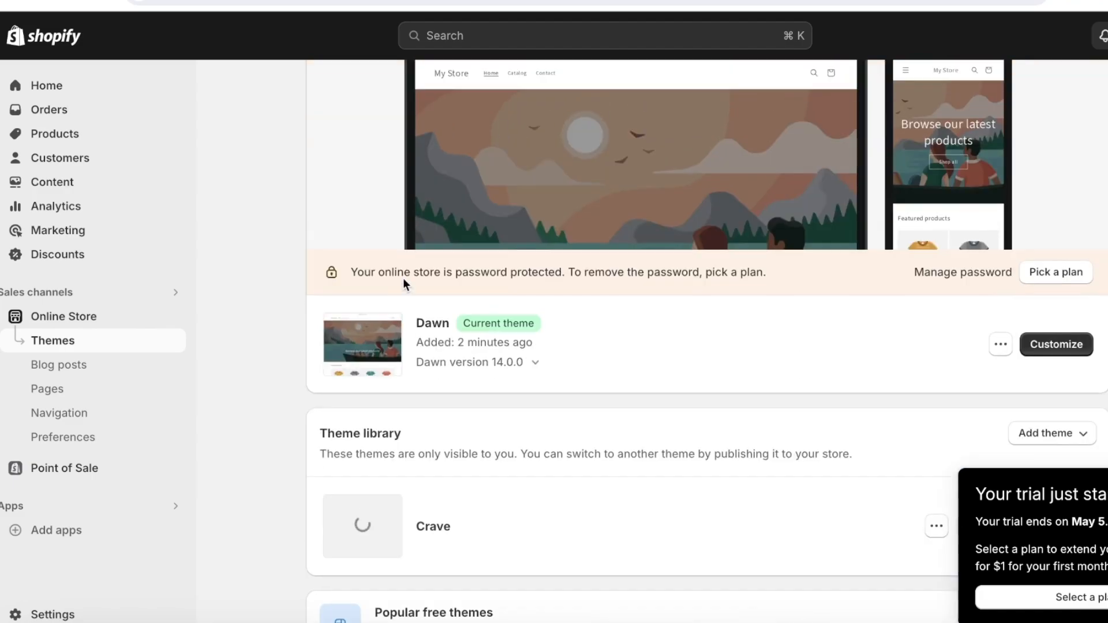
scroll(654, 321, down, 8)
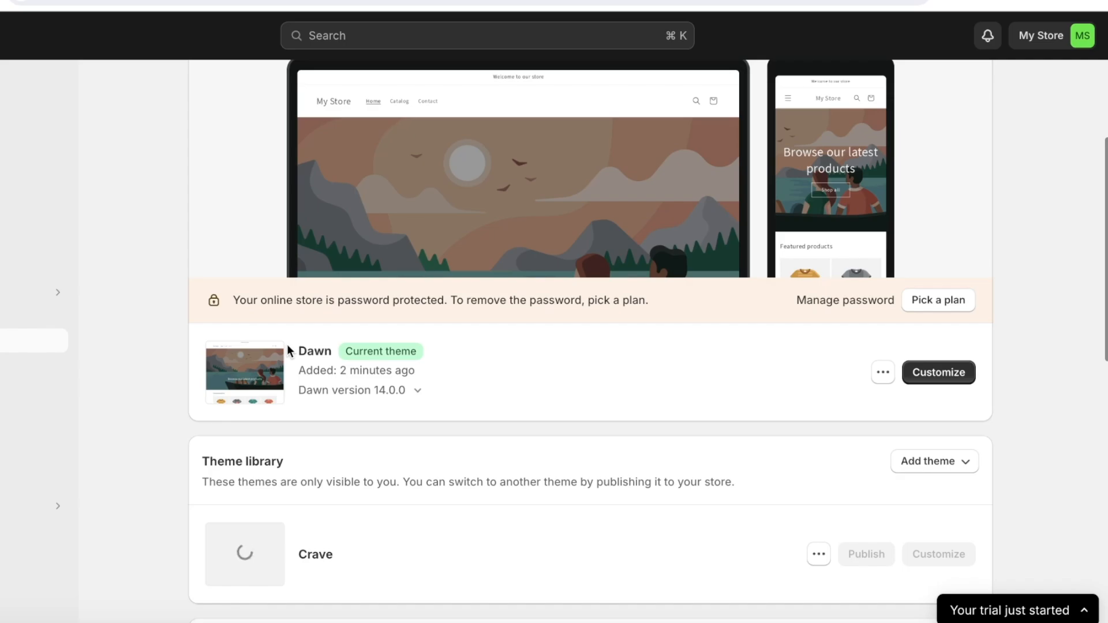
scroll(277, 348, up, 3)
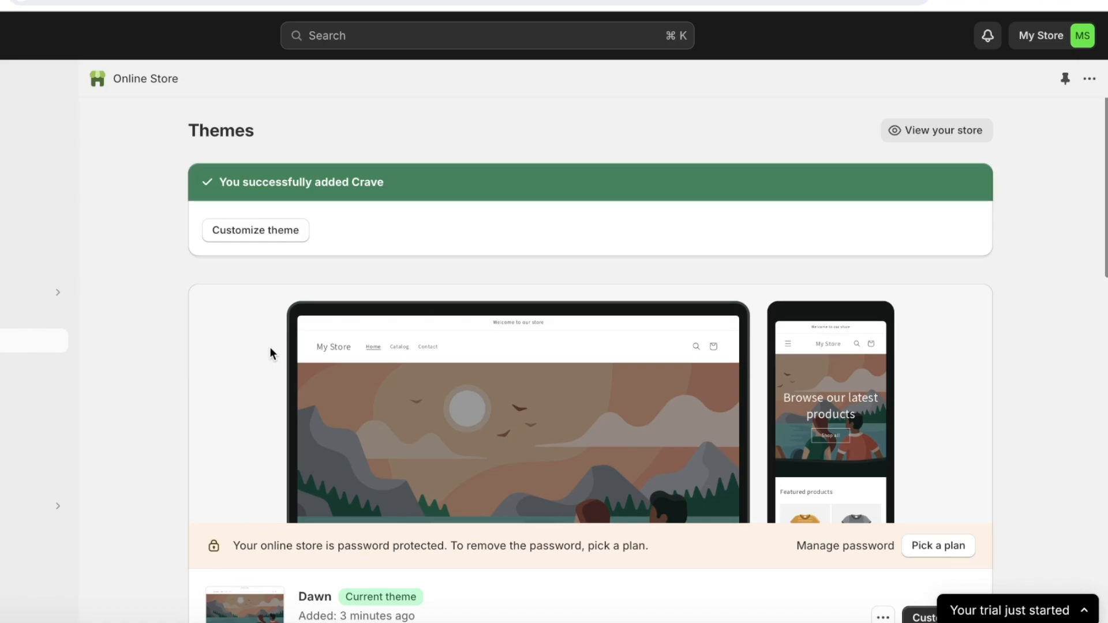
Step: Open the current Dawn theme for customization and bring its home page banner into view
scroll(687, 378, down, 3)
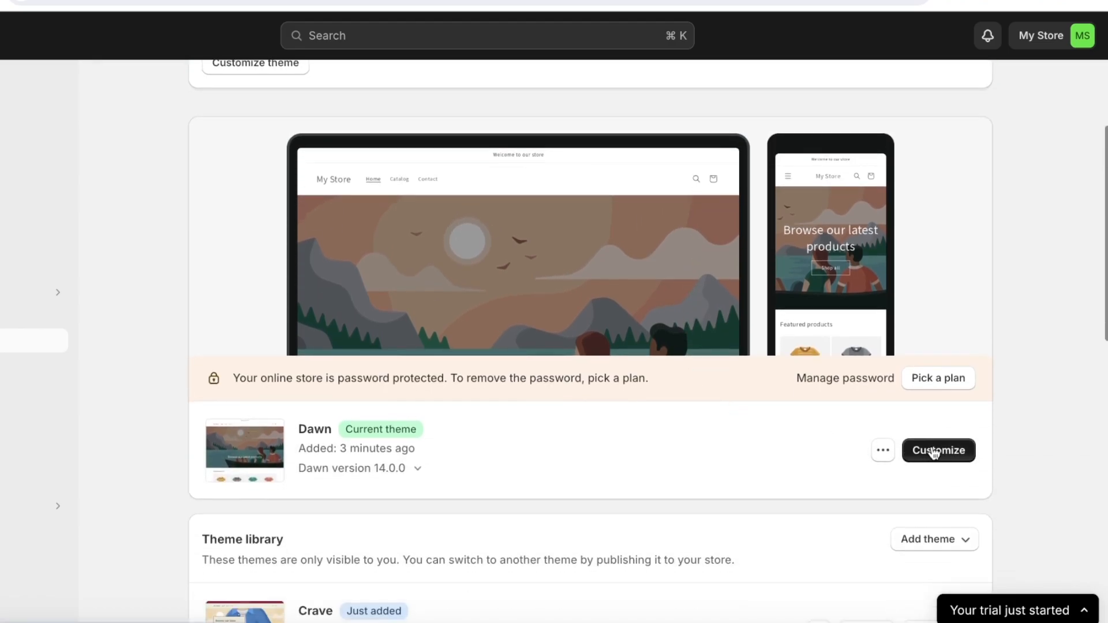
click(934, 453)
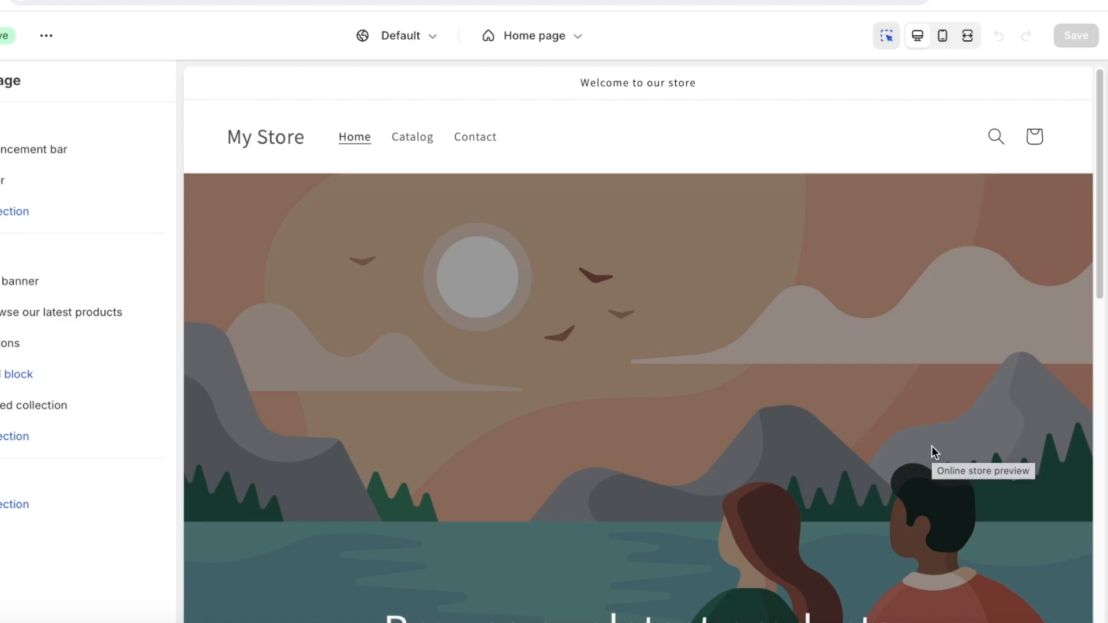
scroll(777, 445, down, 2)
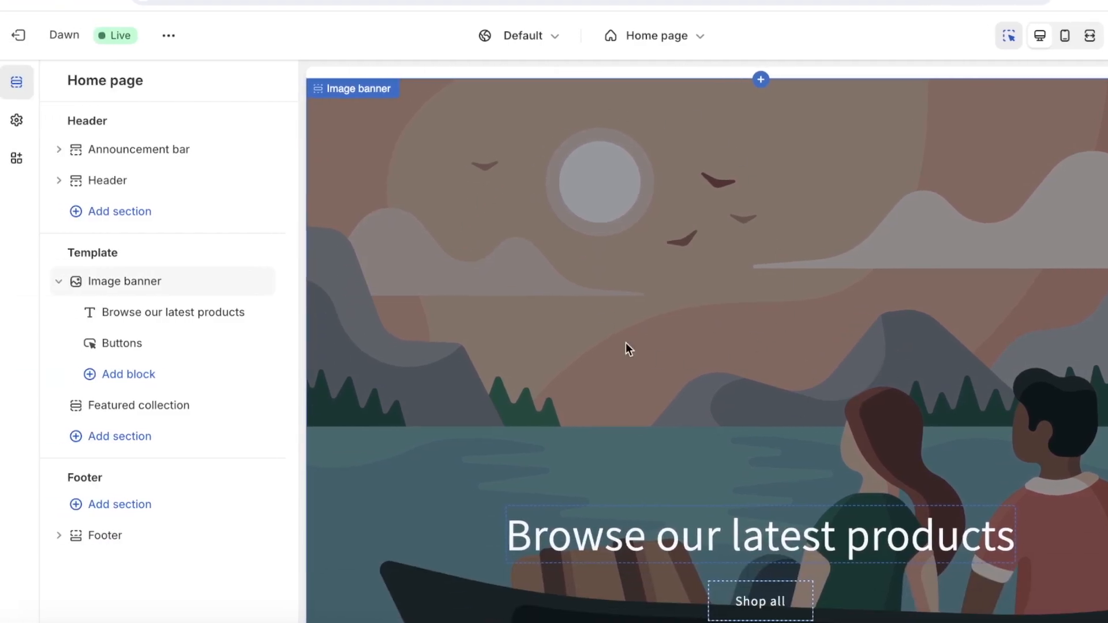
Step: Upload S57c6a00705124fc2b8a969db5665121dP.webp from the "one product" folder in Downloads as the image banner's first image
click(335, 92)
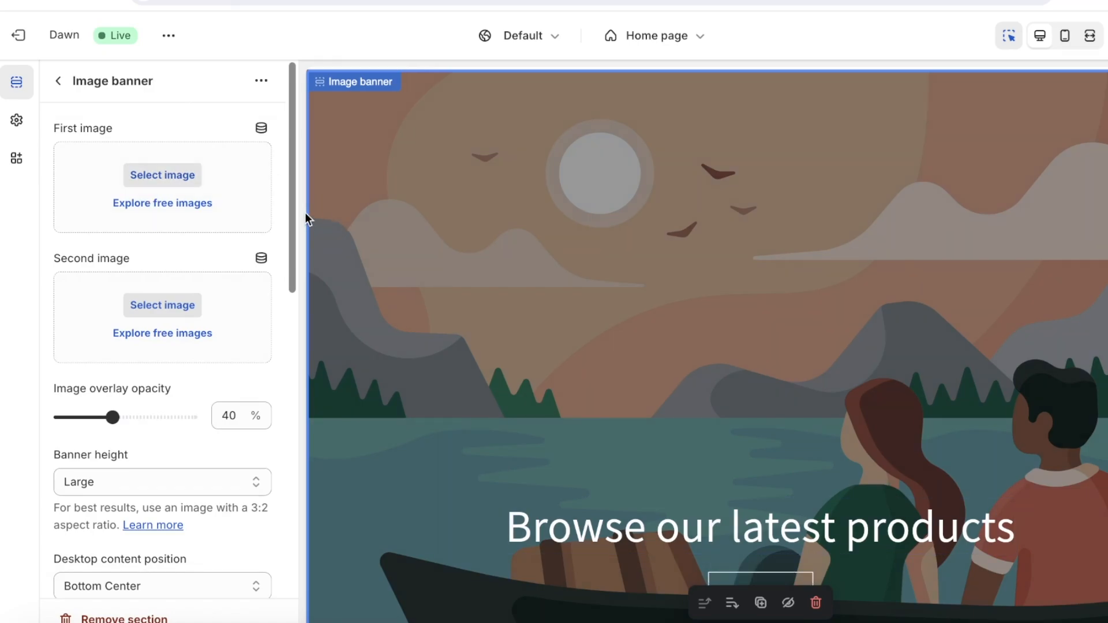
click(169, 180)
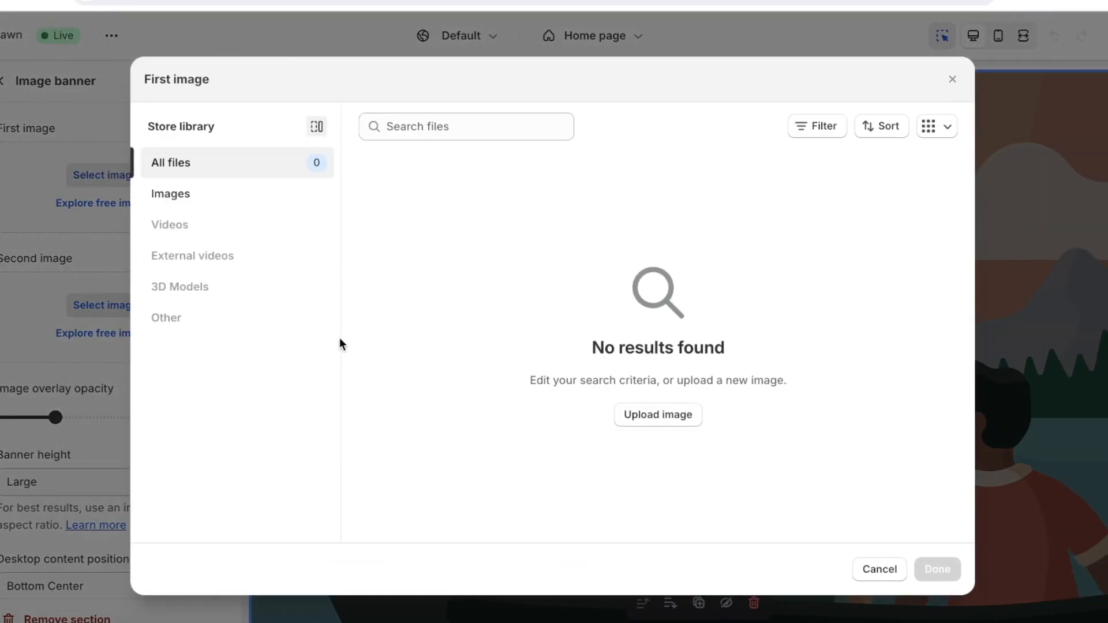
click(687, 417)
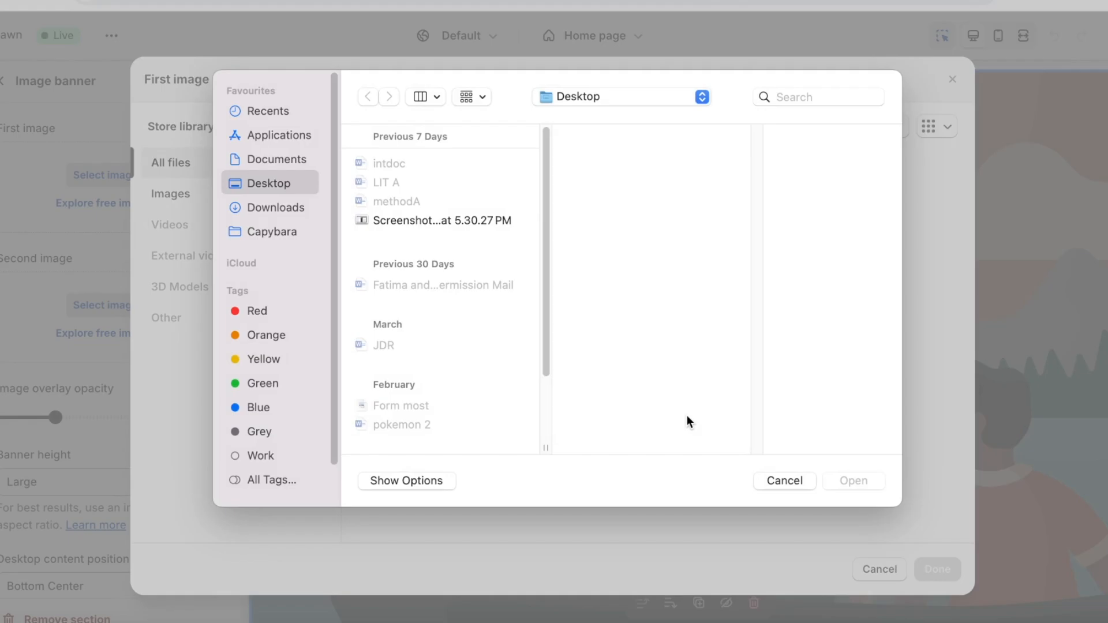
click(261, 208)
click(257, 231)
click(265, 207)
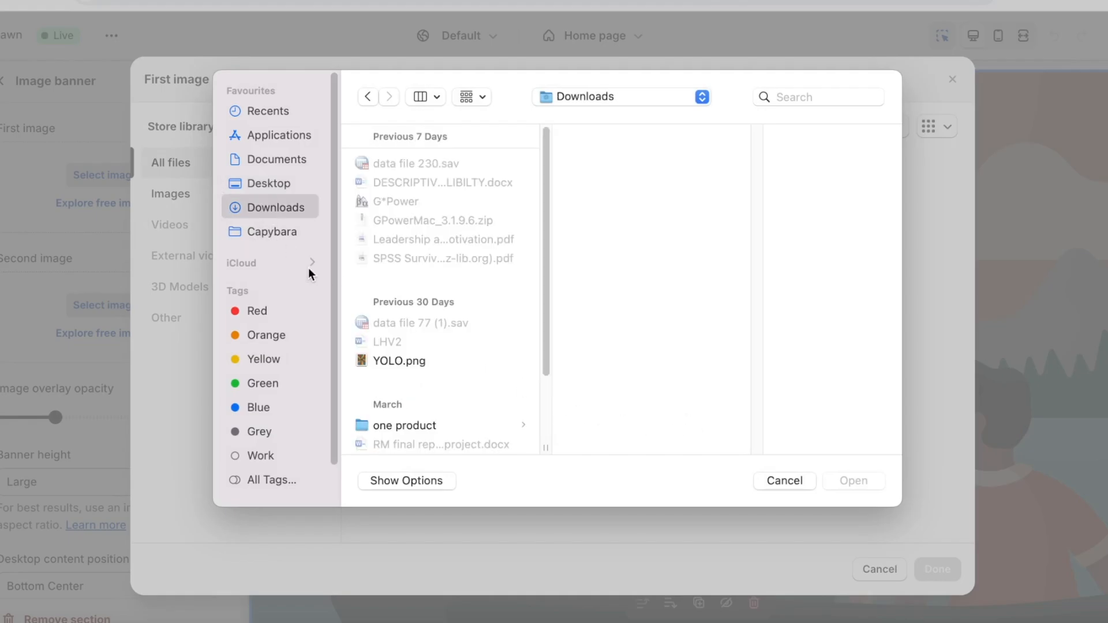
click(414, 425)
double_click(627, 225)
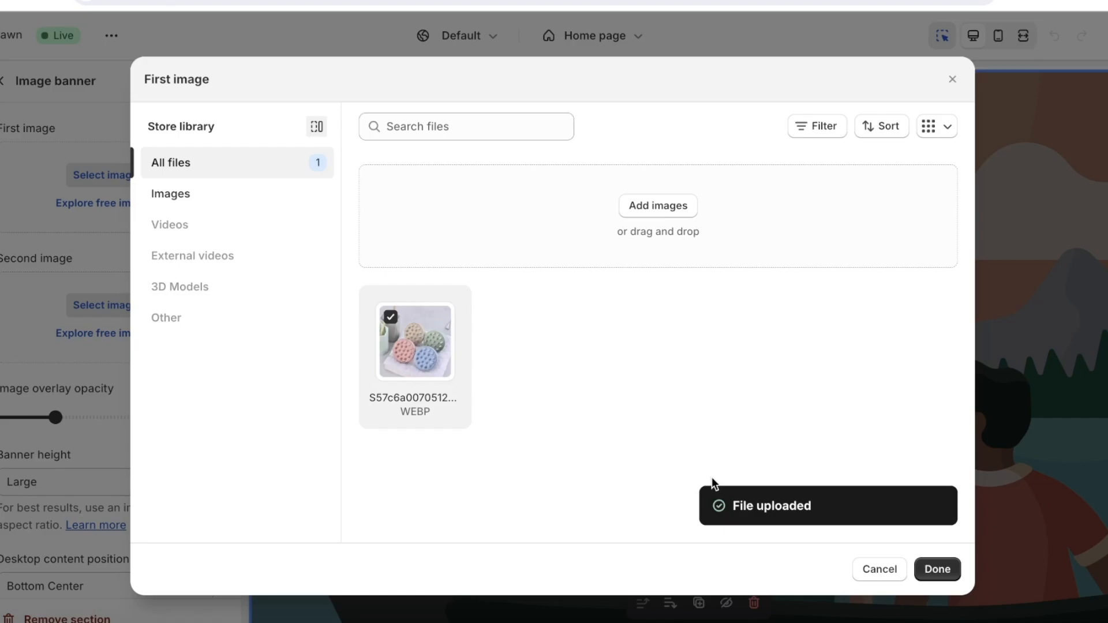
click(927, 571)
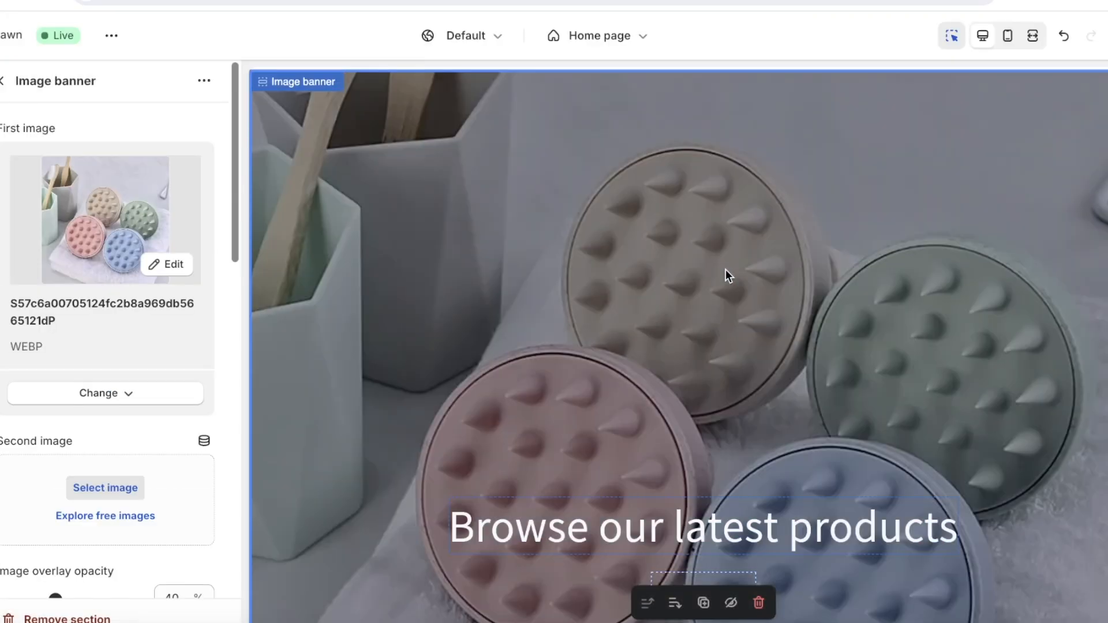
Step: Change the image banner's heading to "Improve your Scalp Health!" and set its size to Medium
scroll(726, 269, down, 3)
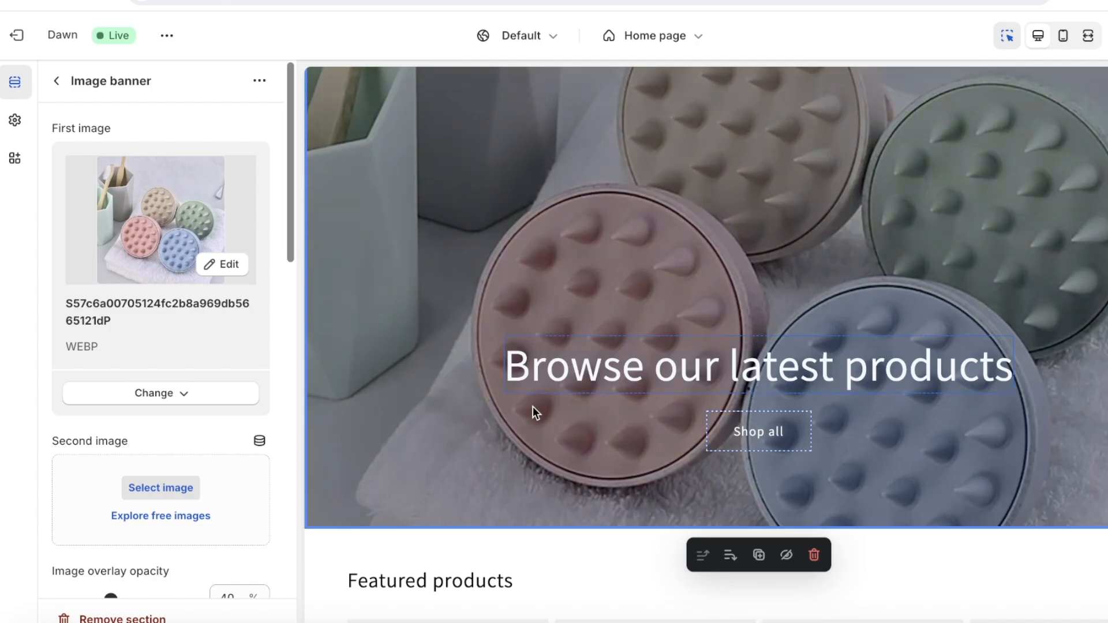
click(556, 376)
click(180, 193)
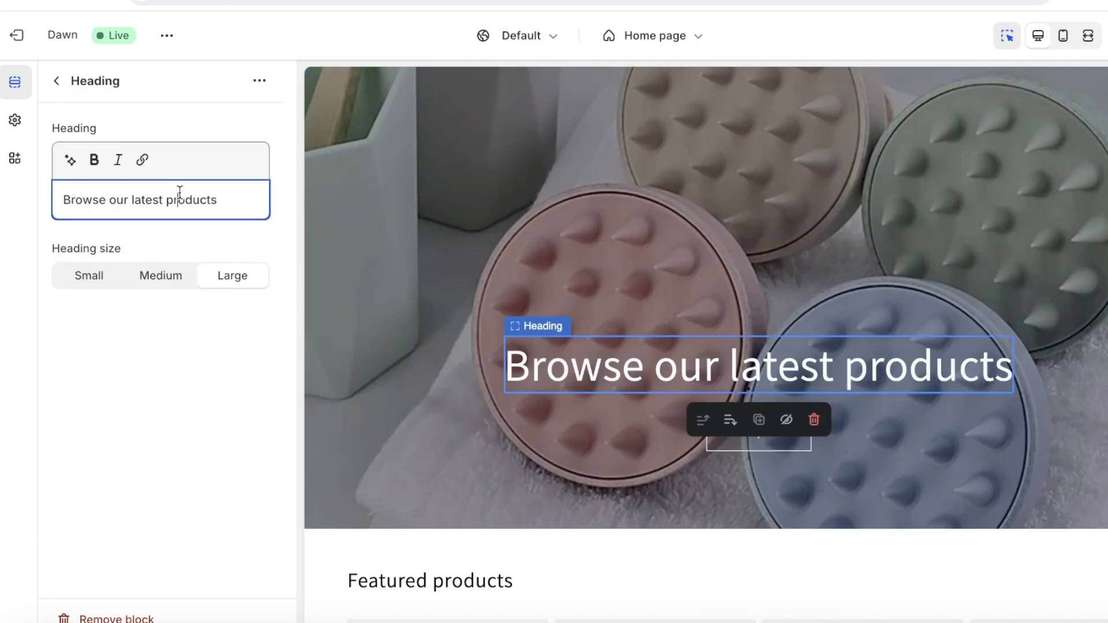
key(ctrl+a)
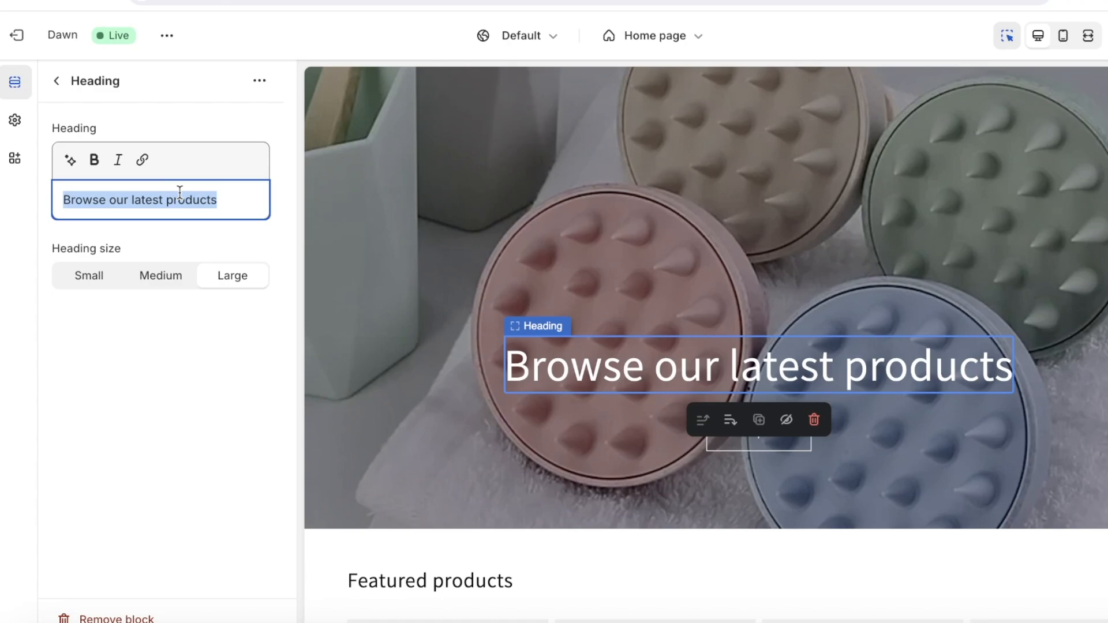
text(Improve you)
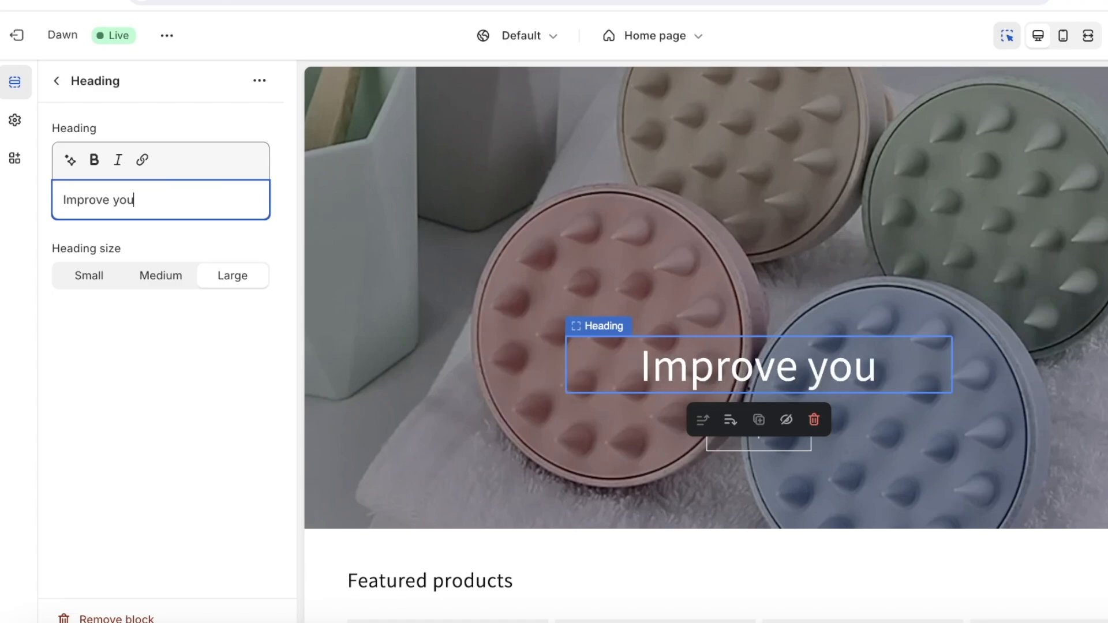
text(r Scalp Health!)
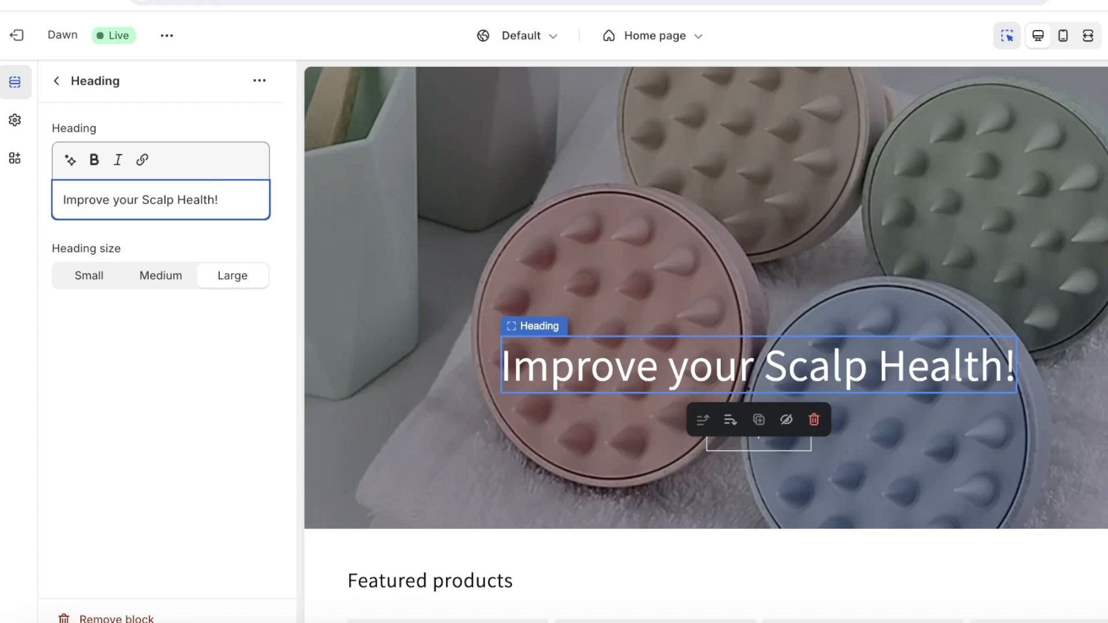
click(106, 275)
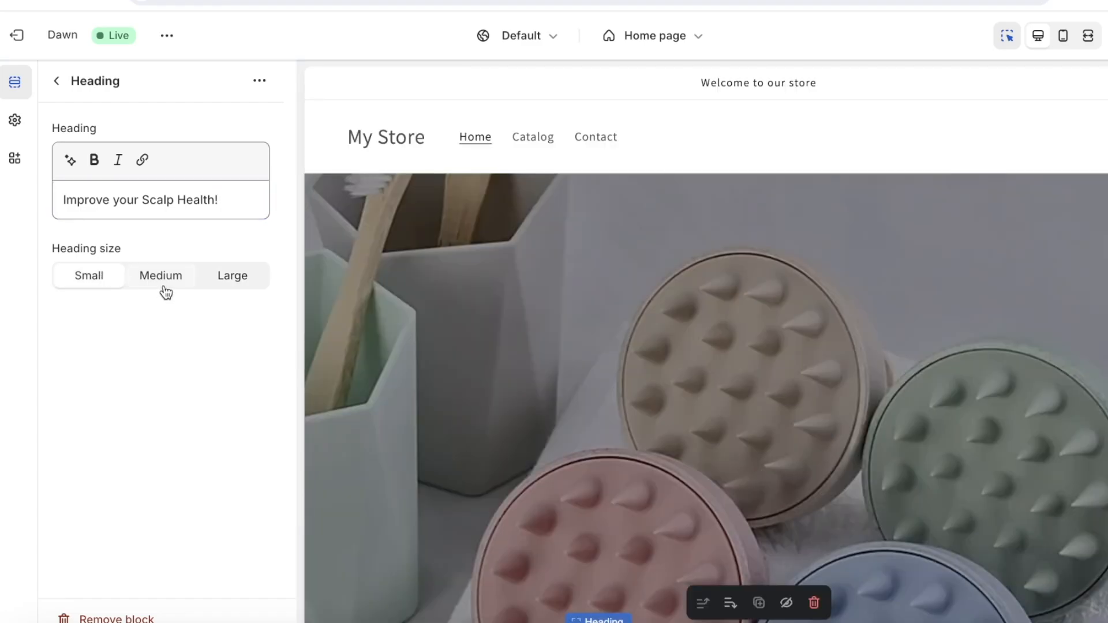
click(165, 288)
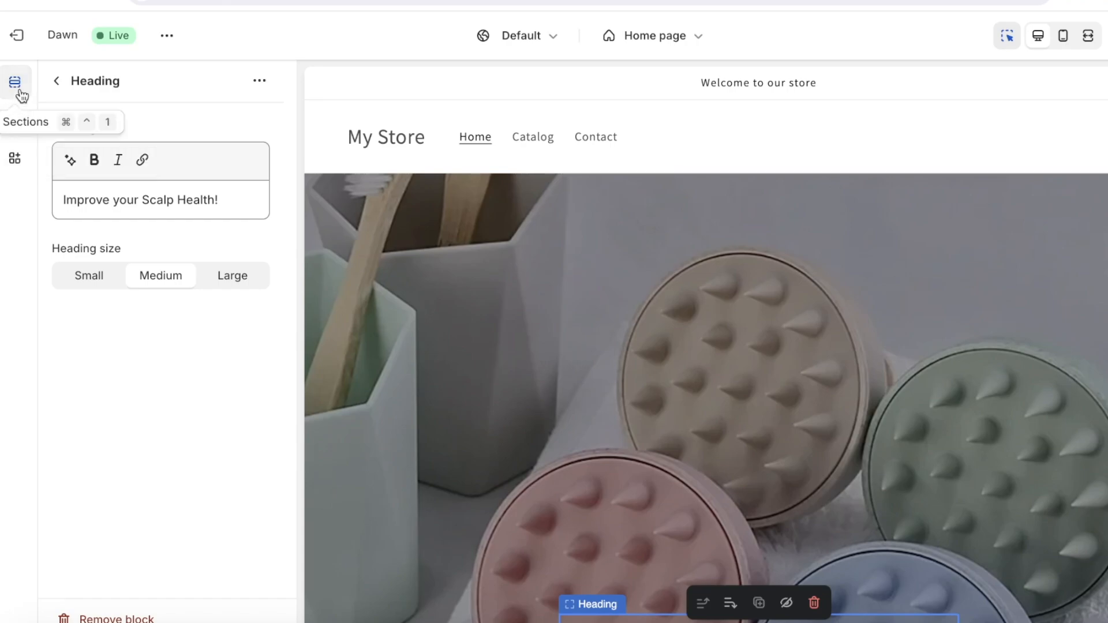
Step: Upload the Miracle hair care PNG image named 1 as the store logo in the theme settings
click(18, 123)
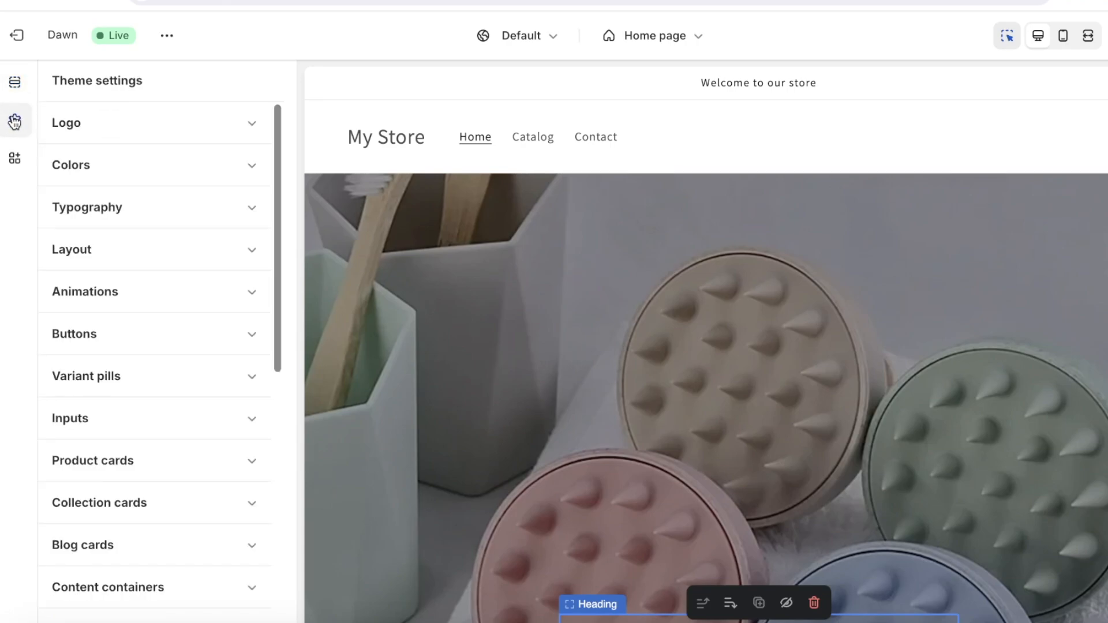
click(197, 137)
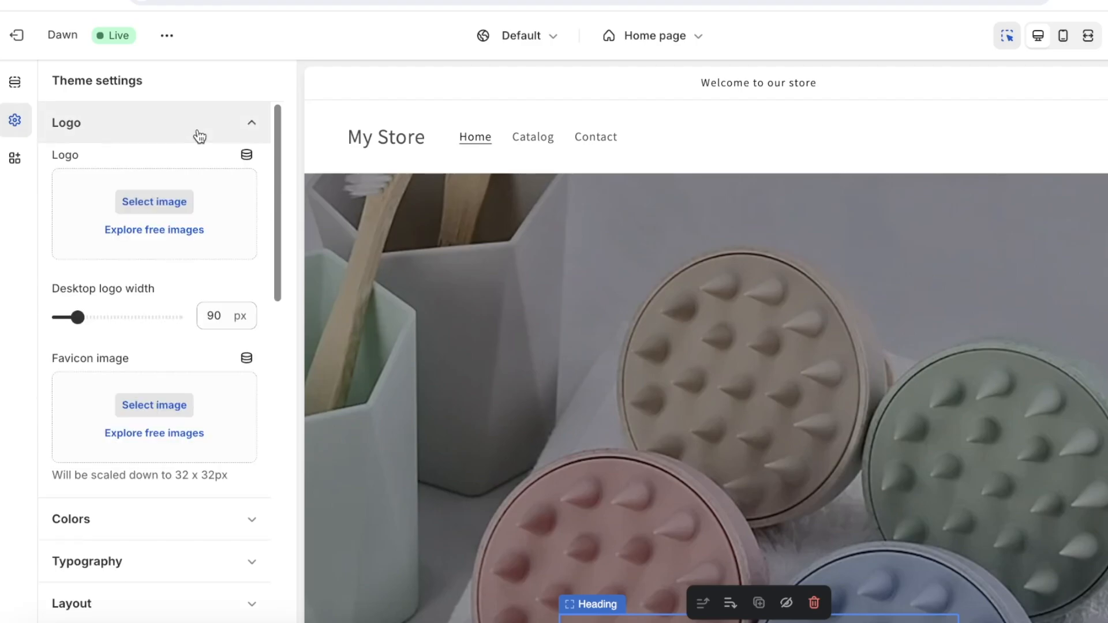
click(164, 199)
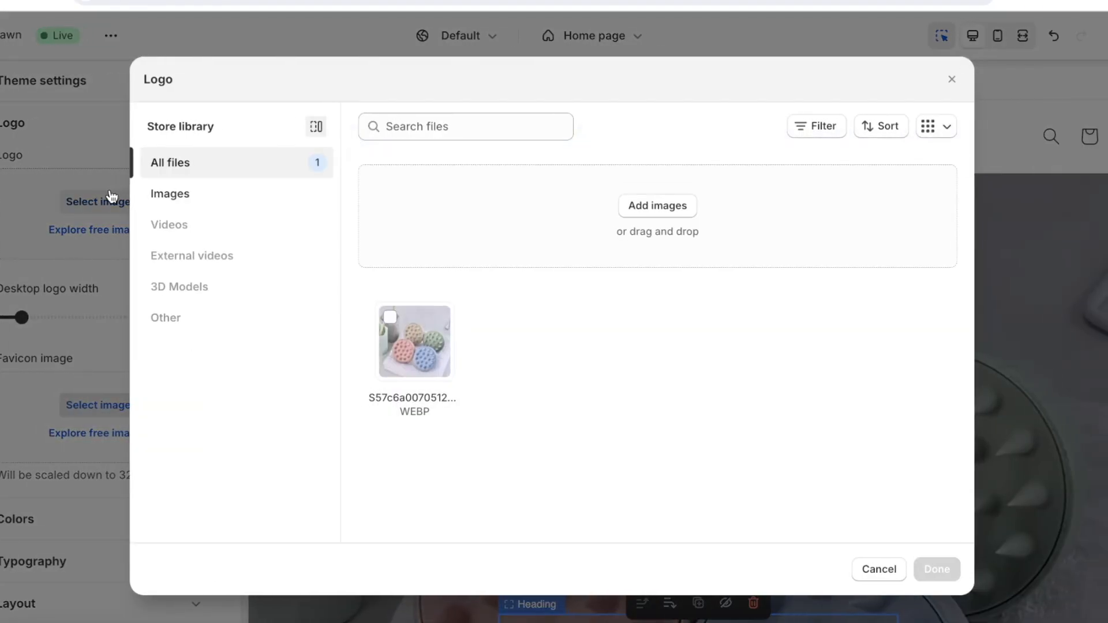
click(674, 203)
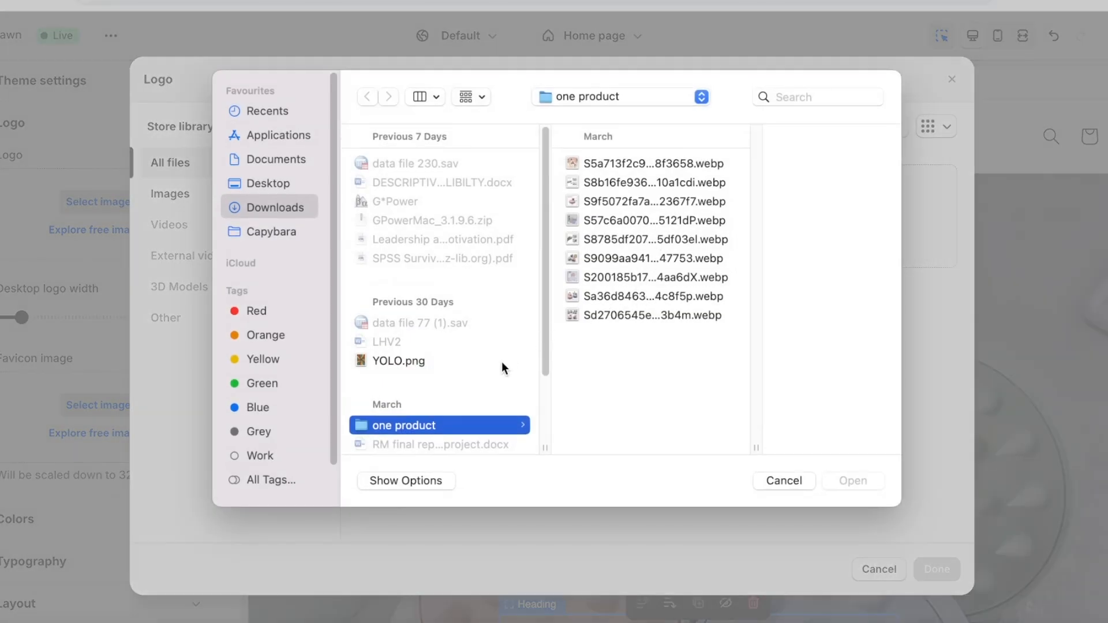
scroll(501, 363, down, 3)
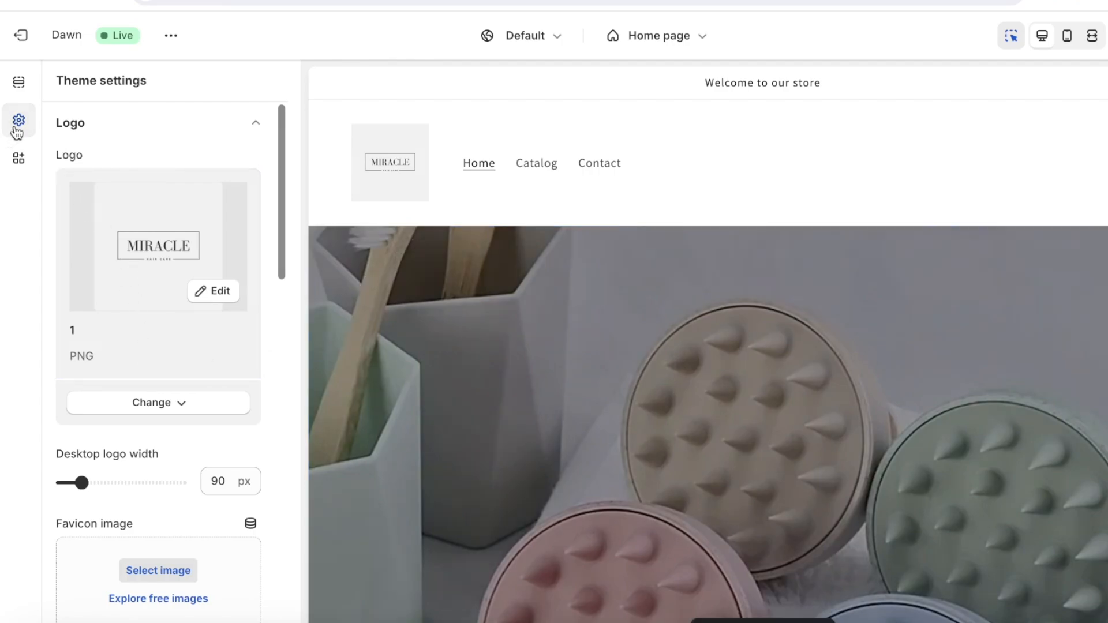
Step: Examine the theme's colour schemes, the individual colours of Scheme 2, and the heading and body typography settings
scroll(104, 237, down, 6)
click(96, 280)
scroll(123, 179, up, 4)
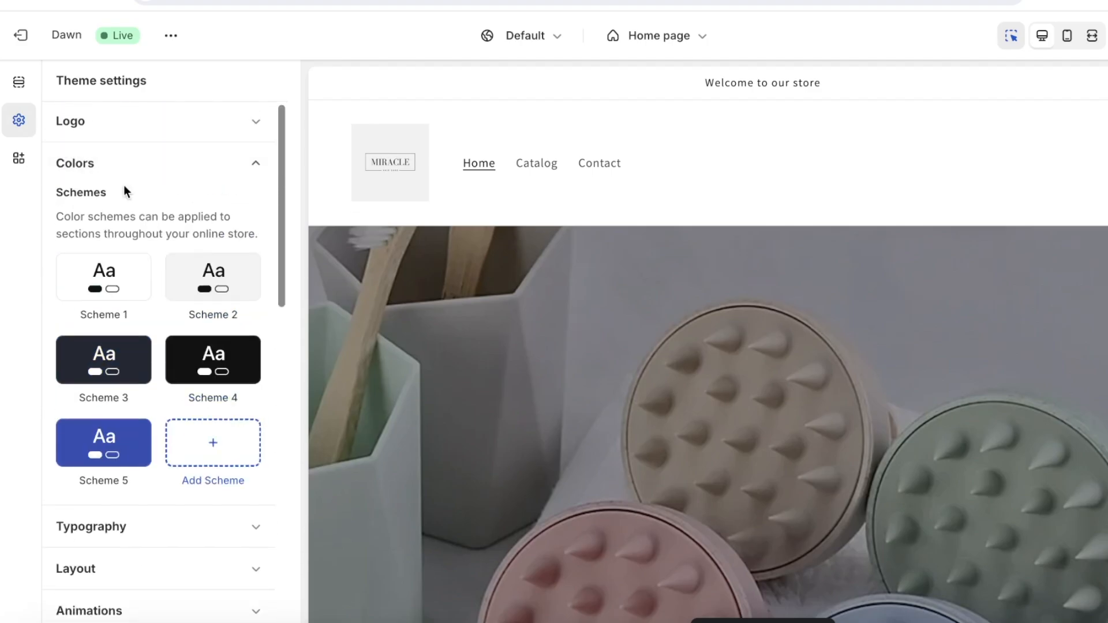
click(228, 323)
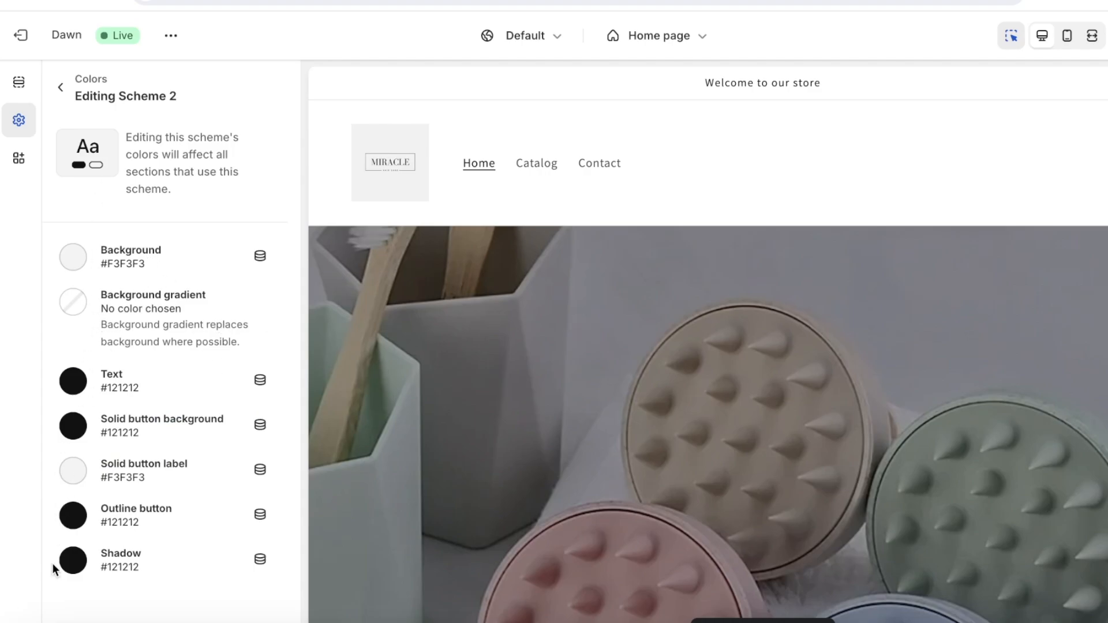
click(61, 87)
click(92, 522)
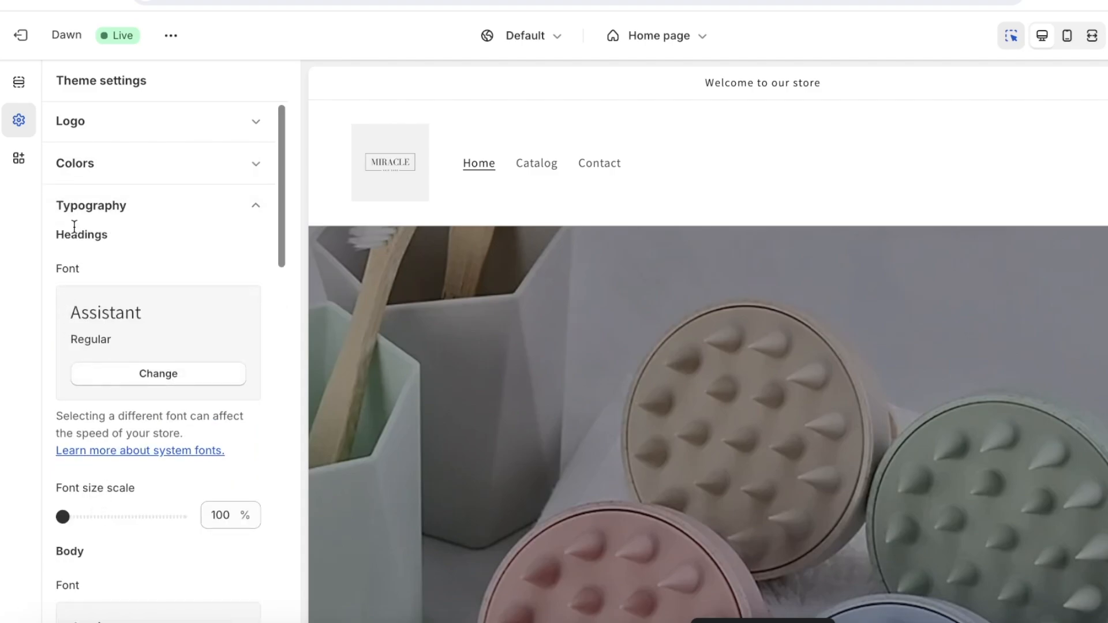
scroll(144, 323, down, 1)
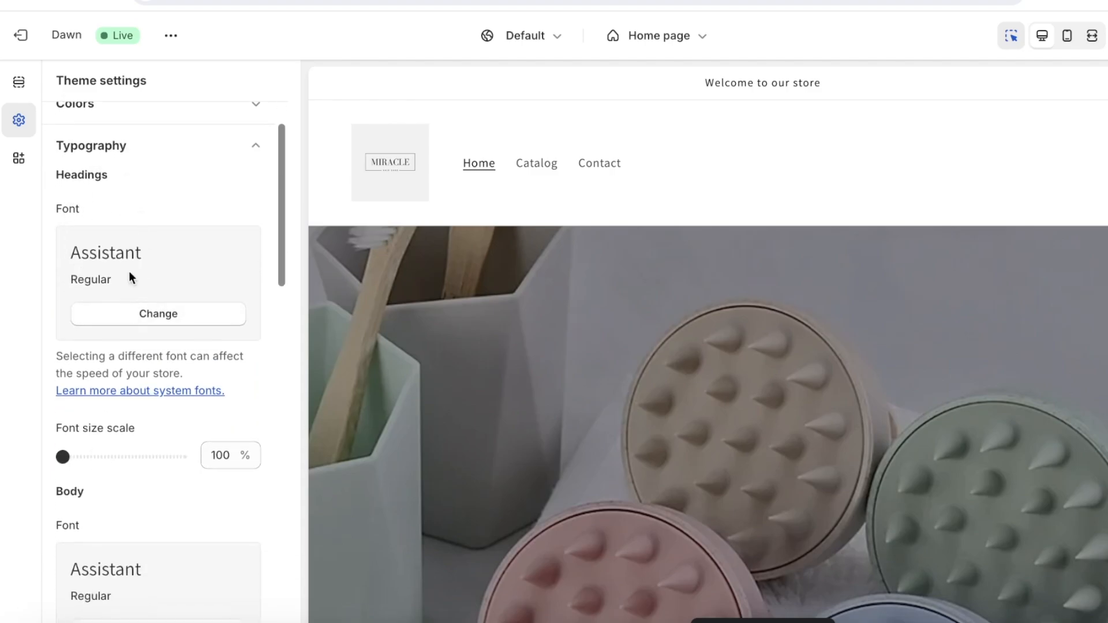
scroll(161, 272, down, 4)
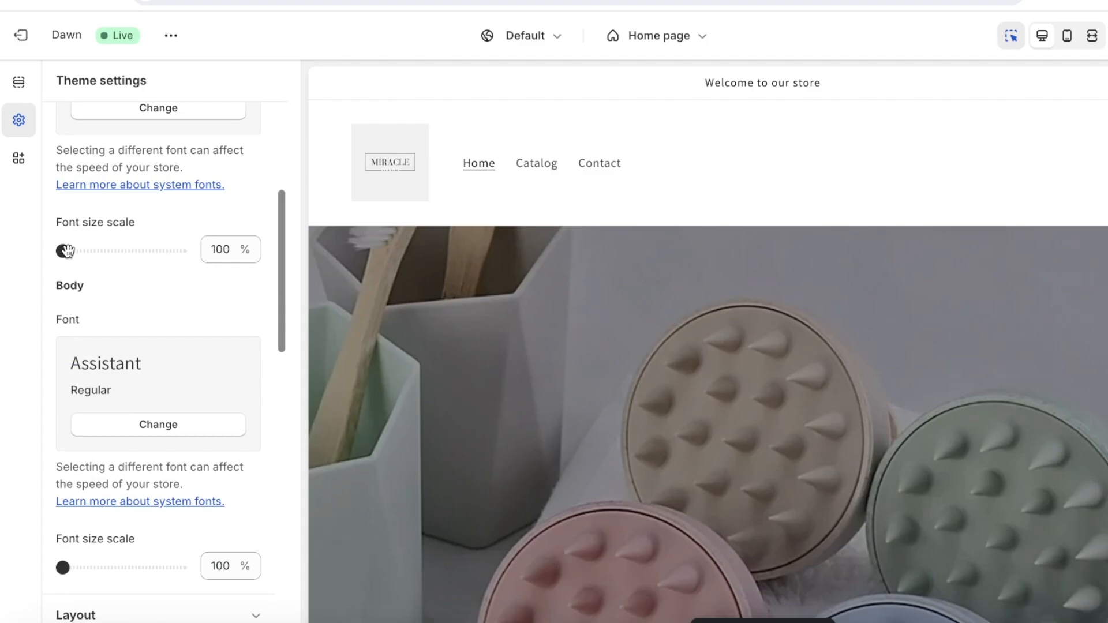
scroll(77, 335, down, 4)
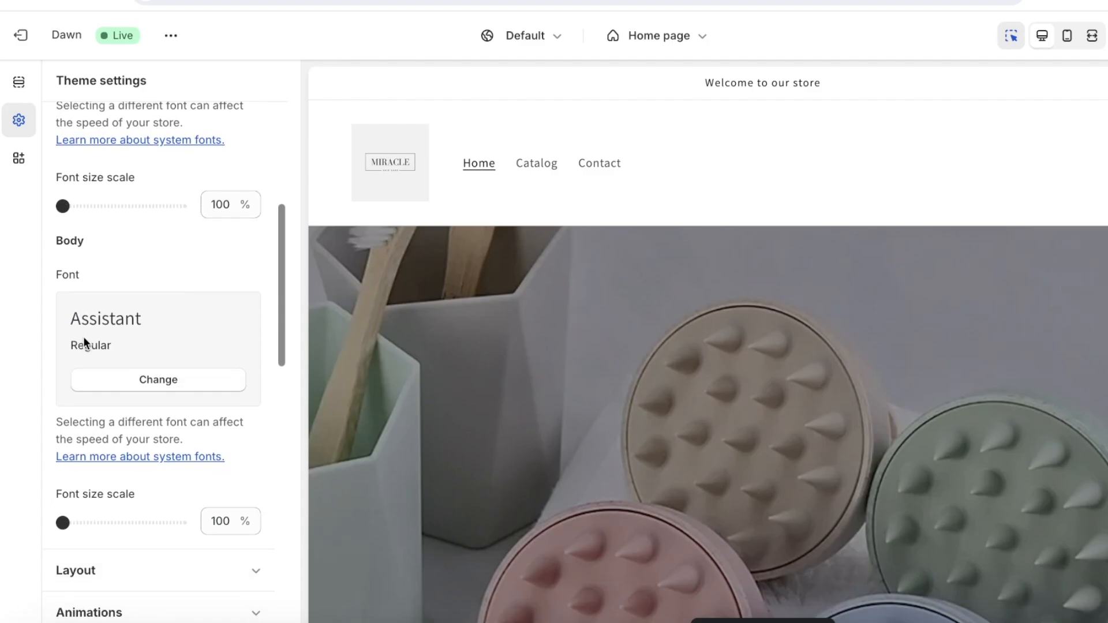
scroll(102, 321, up, 6)
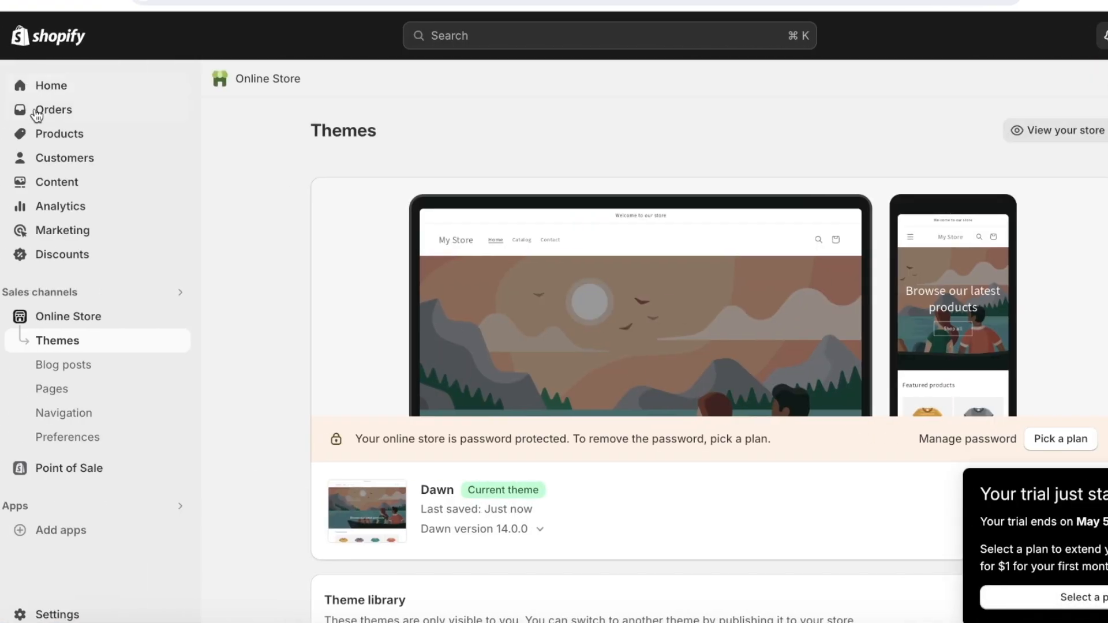
Step: Start a new product in the store's product list and title it "Scalp Scrubber"
click(45, 134)
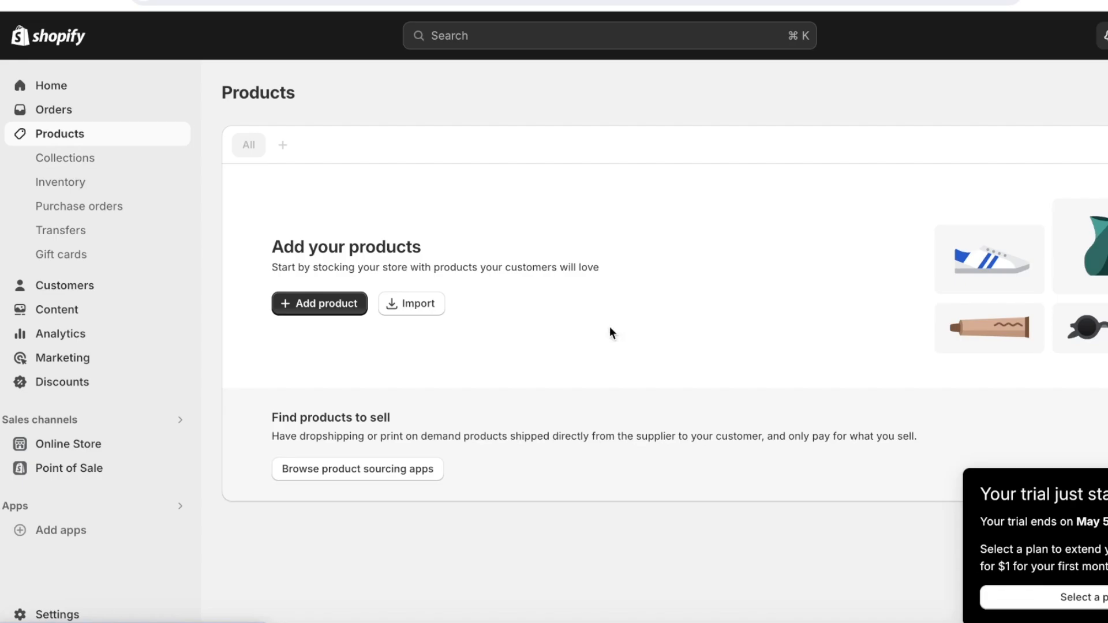
click(307, 303)
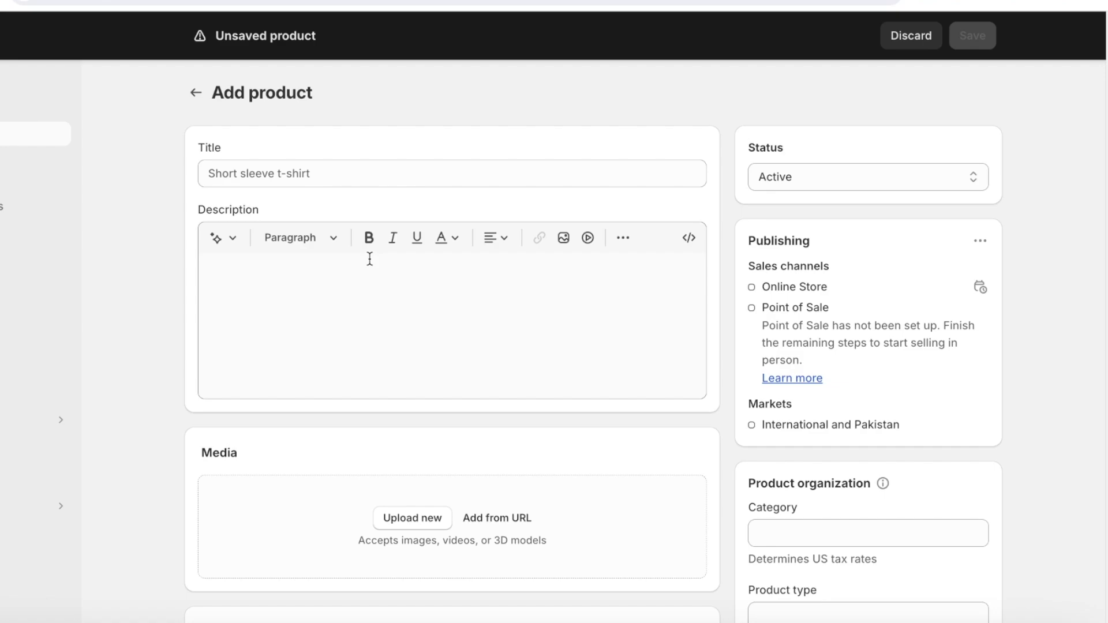
click(390, 169)
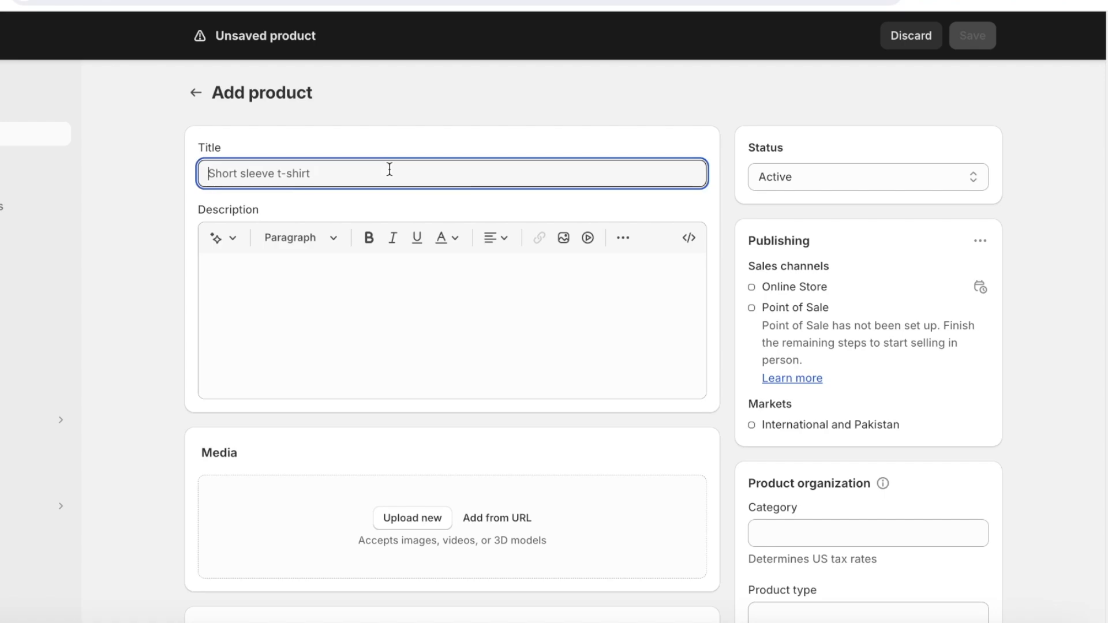
text(Scalp )
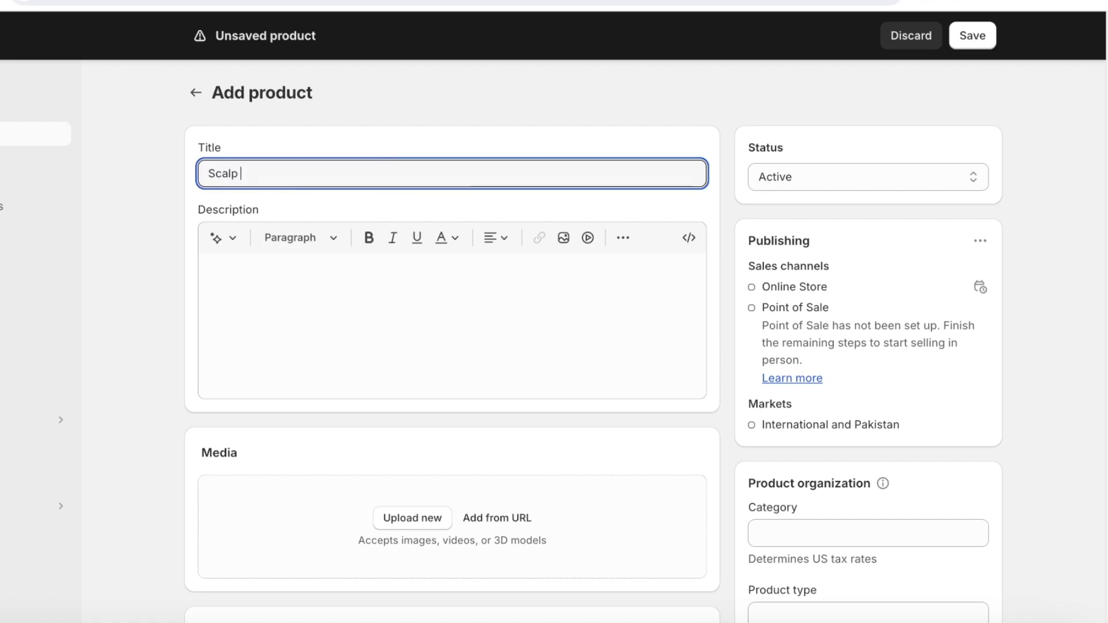
text(Scrubber)
Step: Enter "-Scalp Srubber, silicone, scalp health, blood circulation, reduces dandruff" as the description generator's features and keywords, with the Expert tone
click(216, 238)
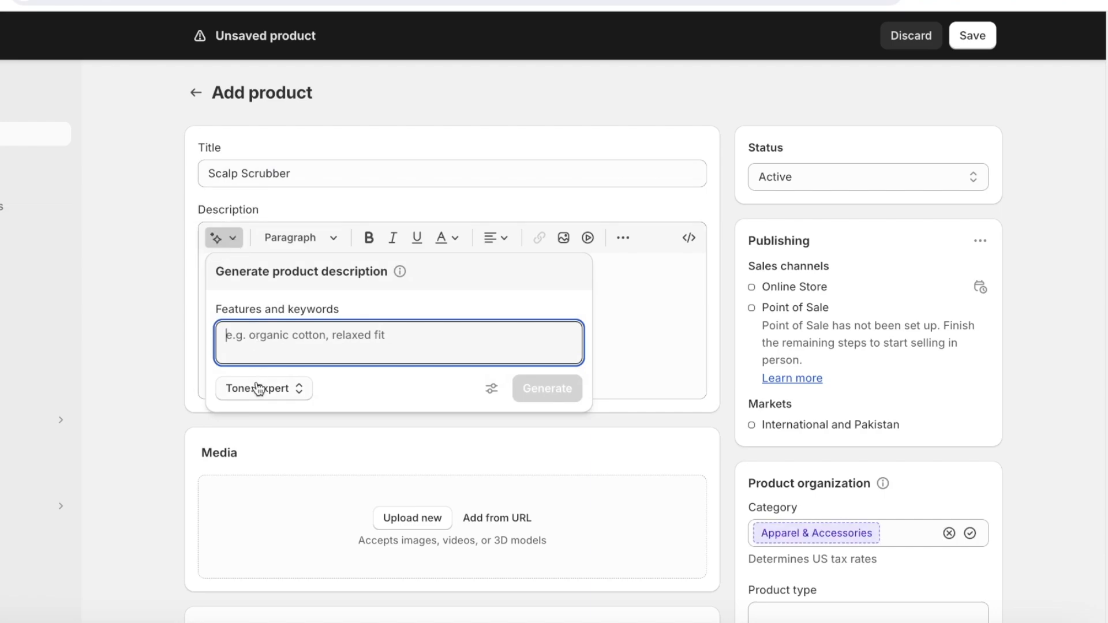
text(-)
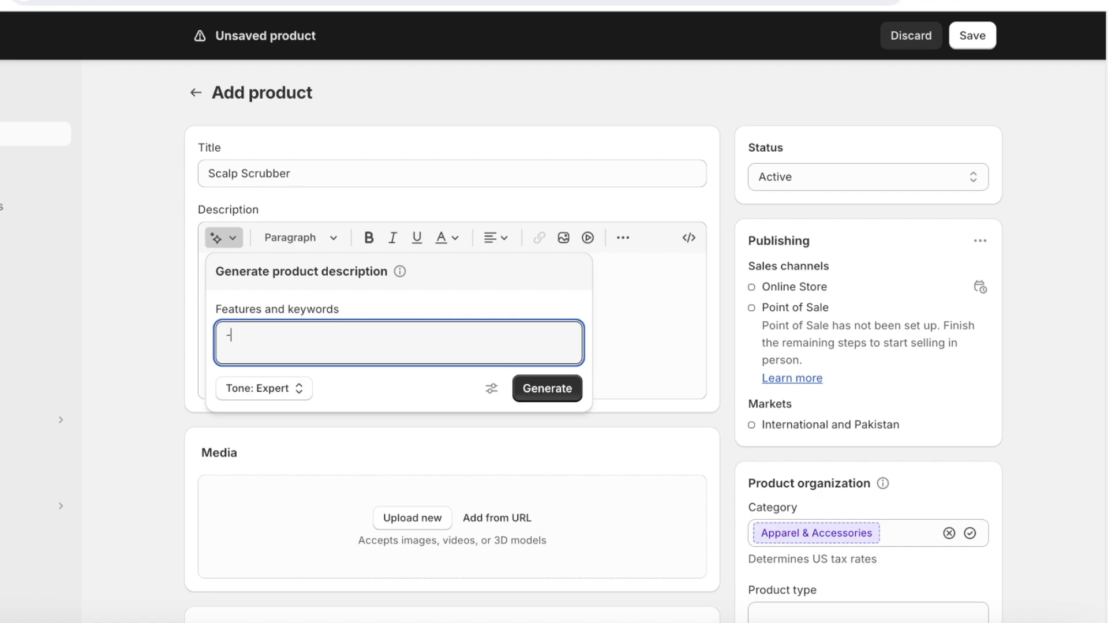
text(Scalp Srubber, si)
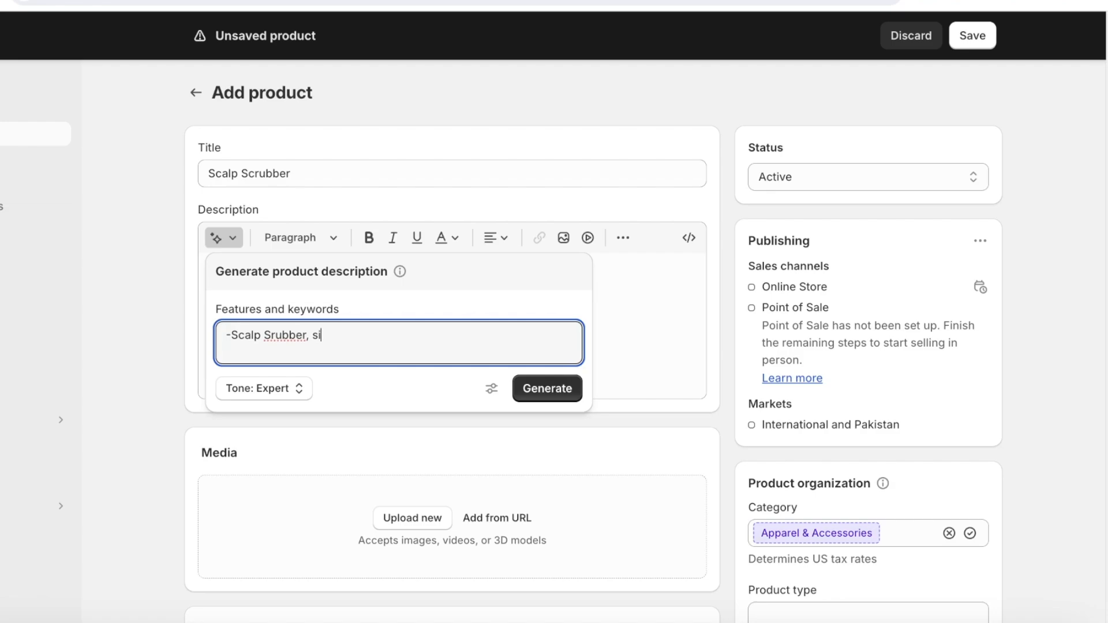
text(licone, N)
key(BackSpace)
text(scalp health, A)
key(BackSpace)
text(blood circulation )
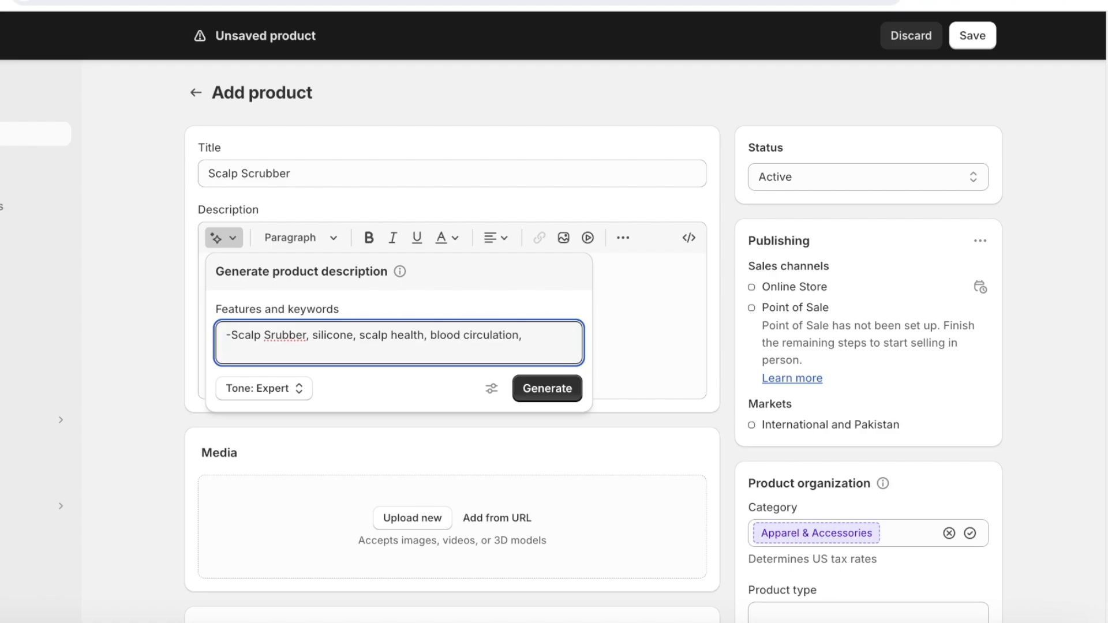
text( reduces dandruff)
click(262, 388)
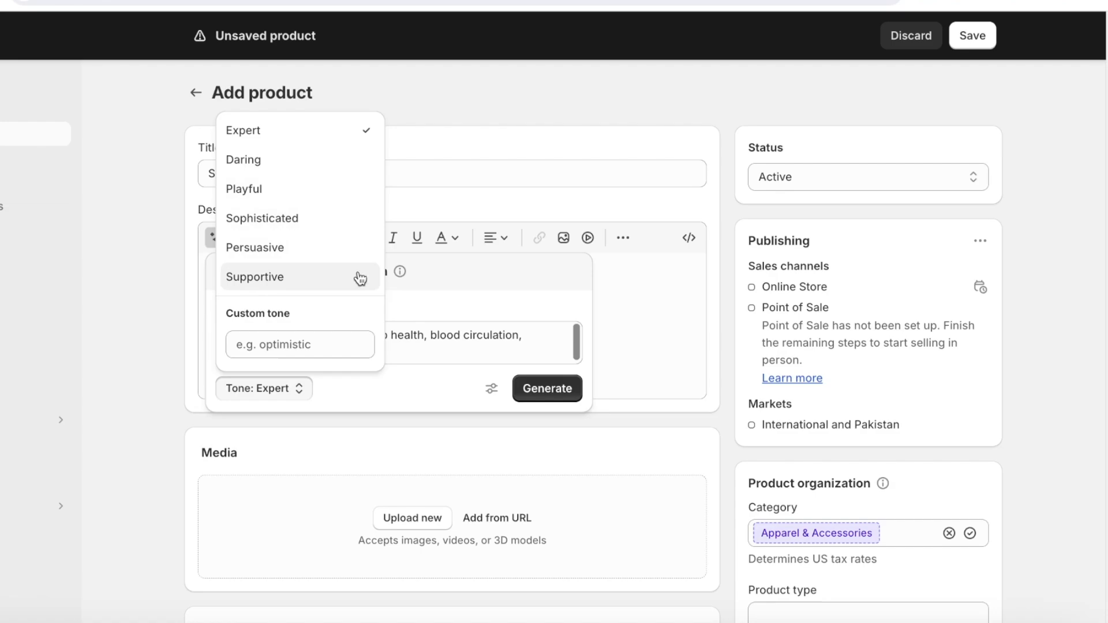
click(269, 130)
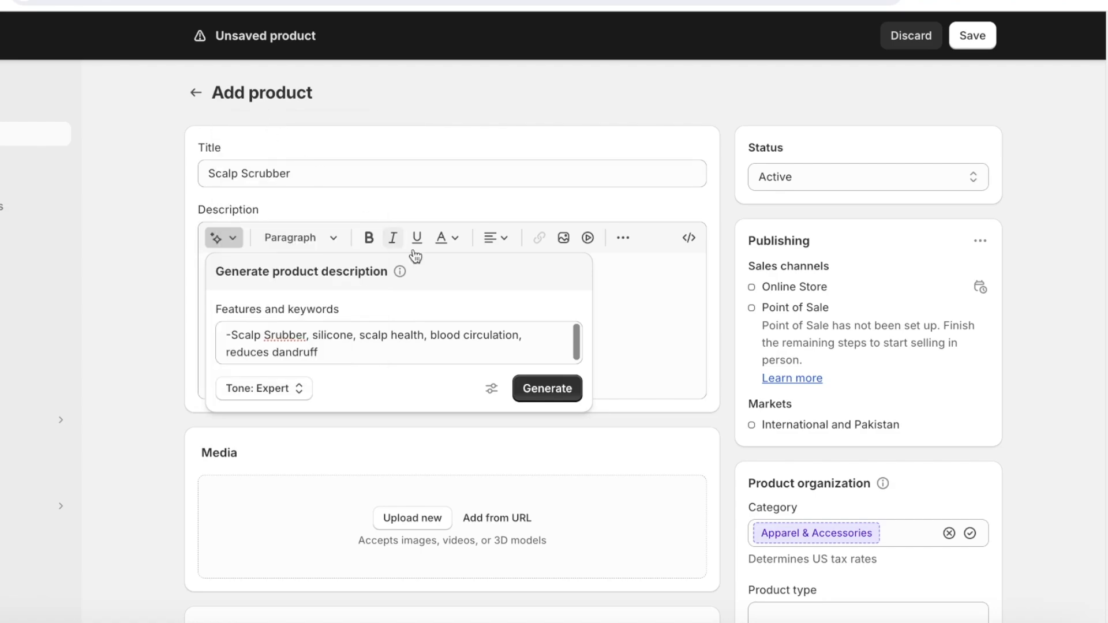
Step: Generate the product description without special instructions and keep the generated text
click(491, 389)
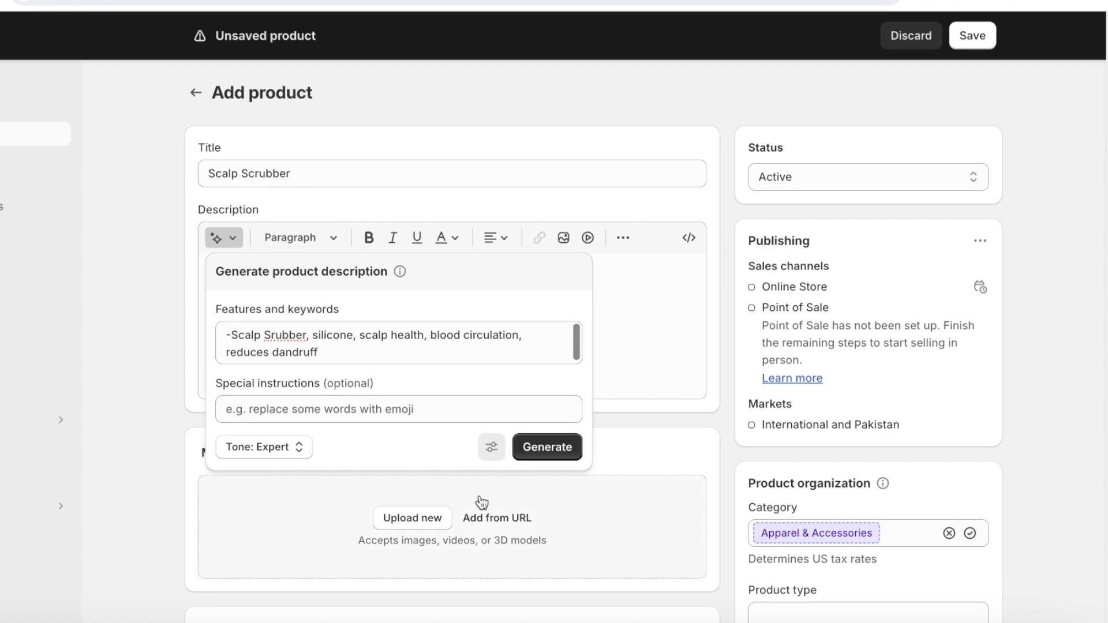
click(548, 460)
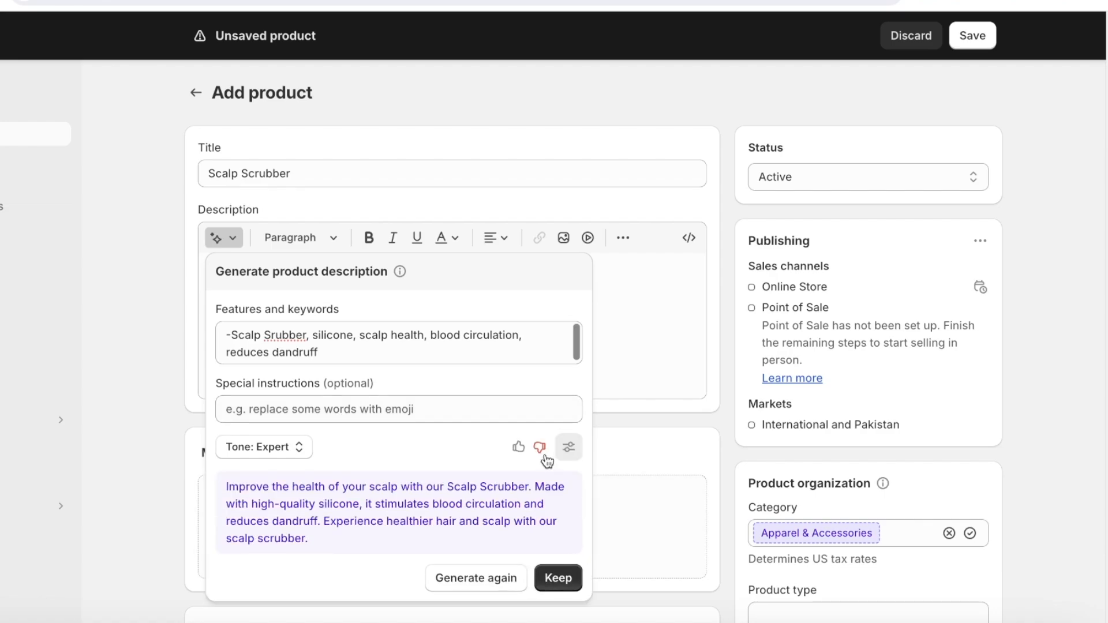
scroll(435, 487, down, 1)
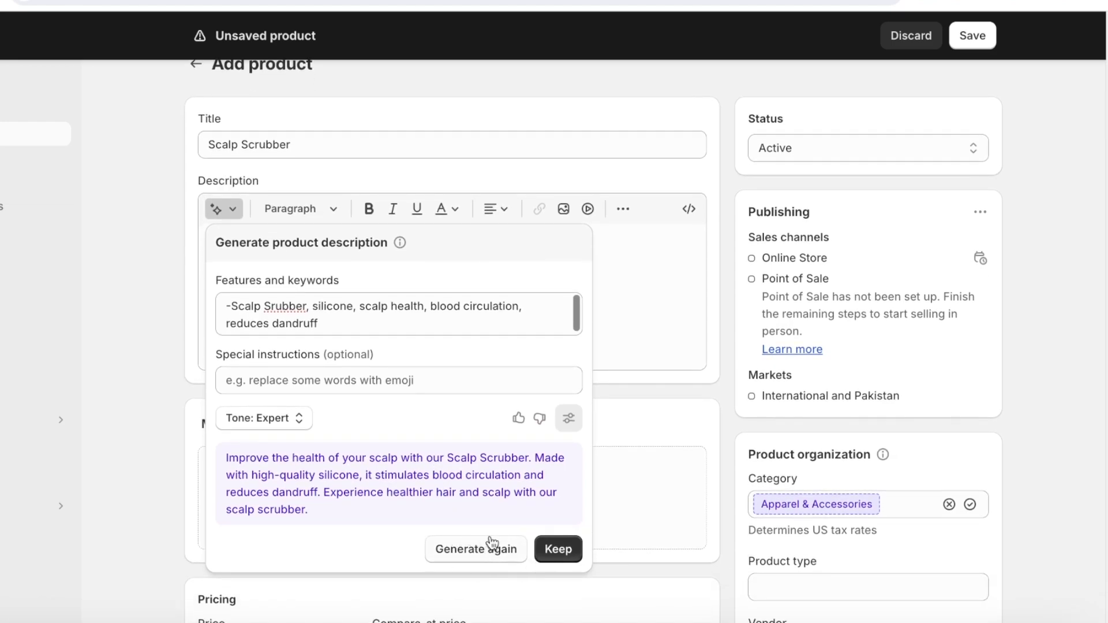
click(549, 563)
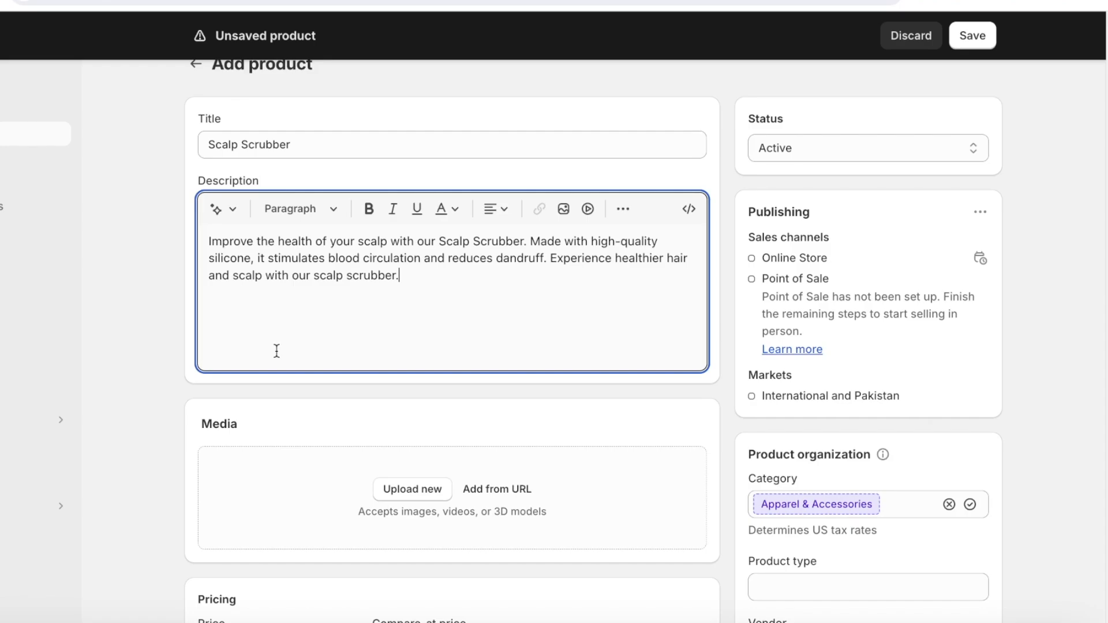
Step: Upload the last five webp images in the "one product" folder as the product's media
scroll(275, 355, down, 6)
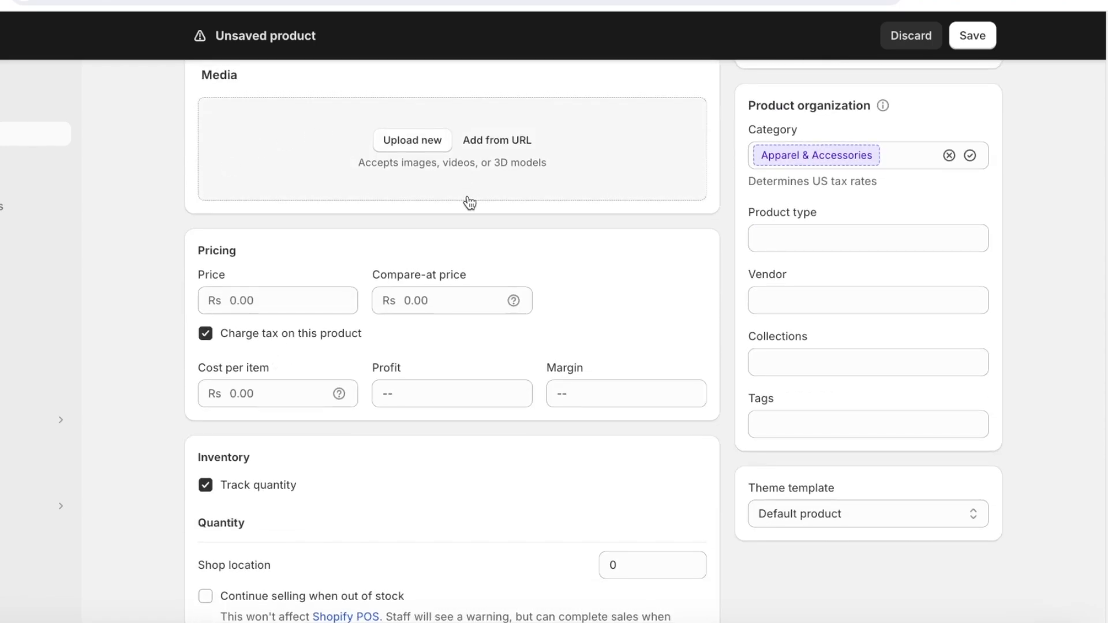
click(408, 140)
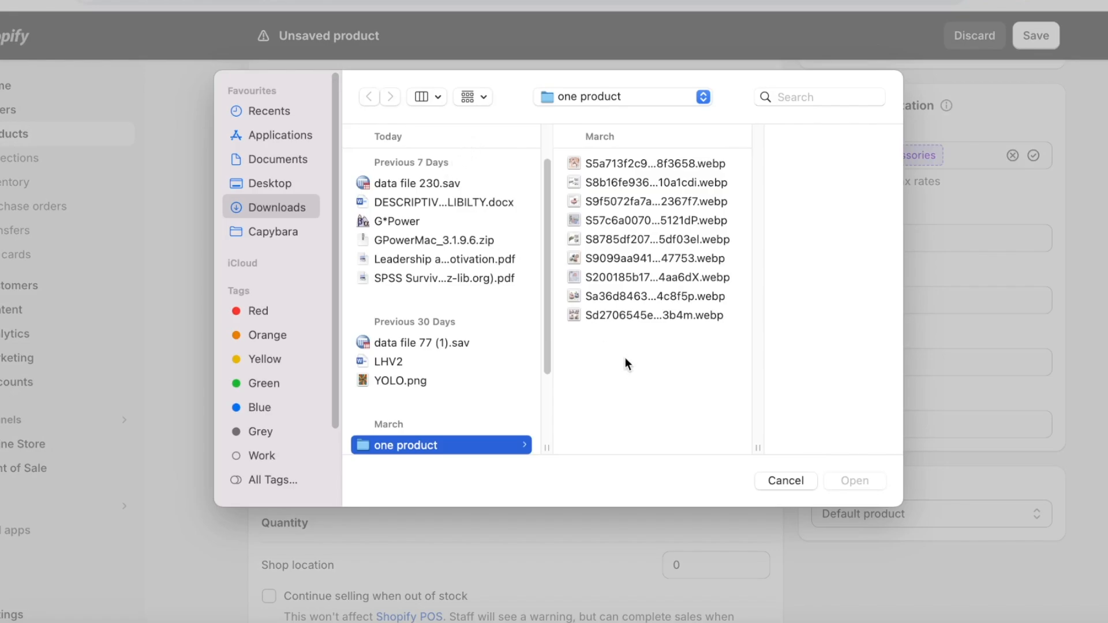
drag(625, 358, 636, 237)
click(854, 482)
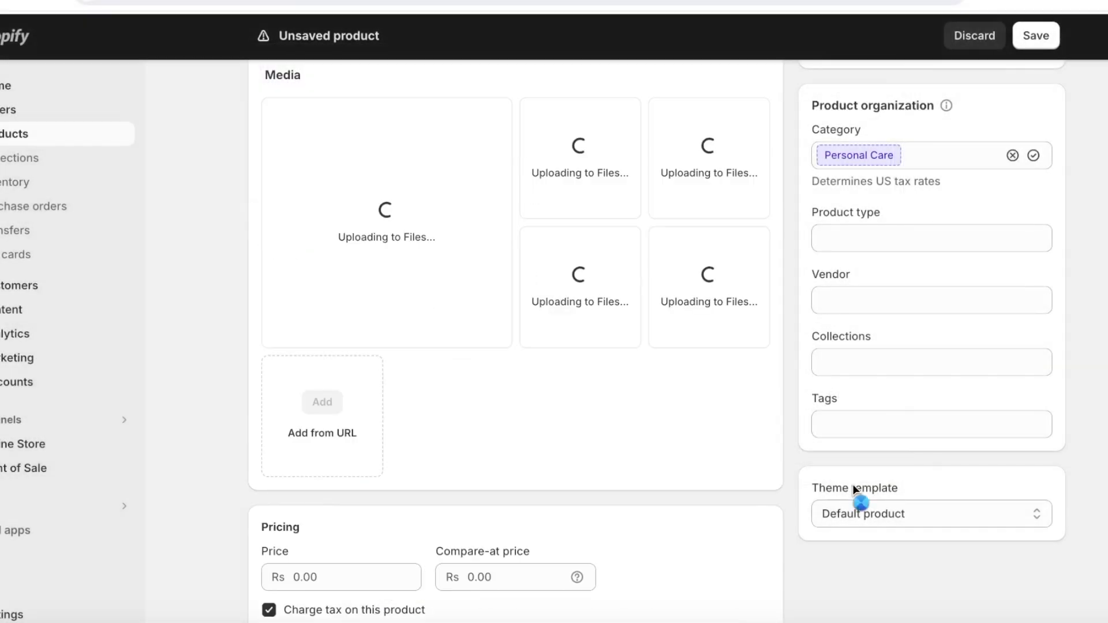
Step: Set the product's price to Rs 588 and its compare-at price to Rs 600
scroll(695, 382, down, 4)
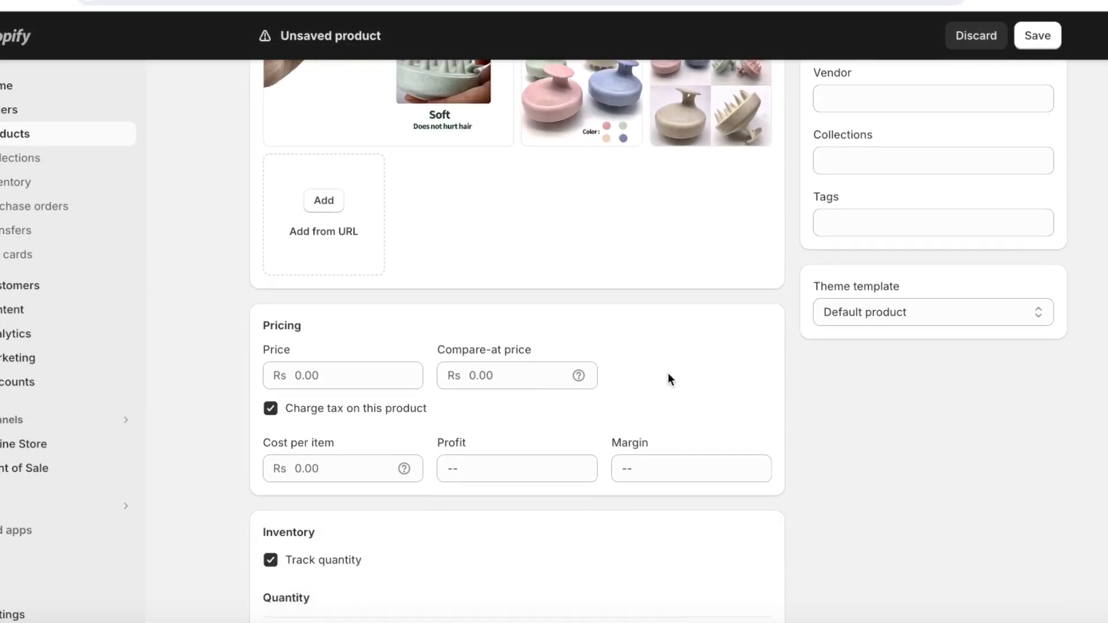
scroll(668, 379, down, 2)
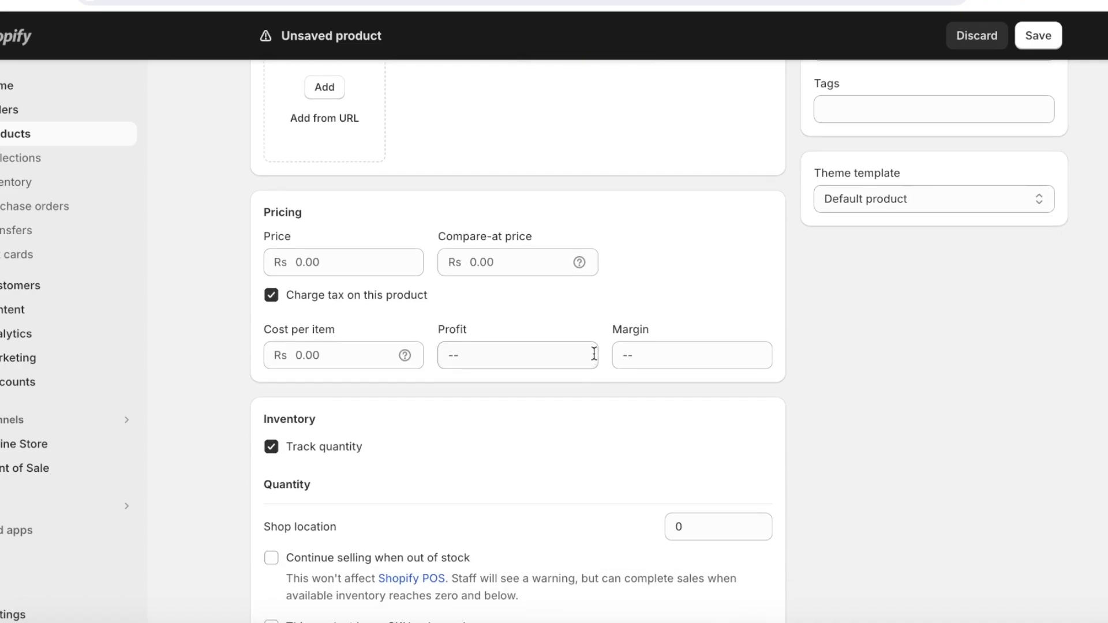
click(321, 260)
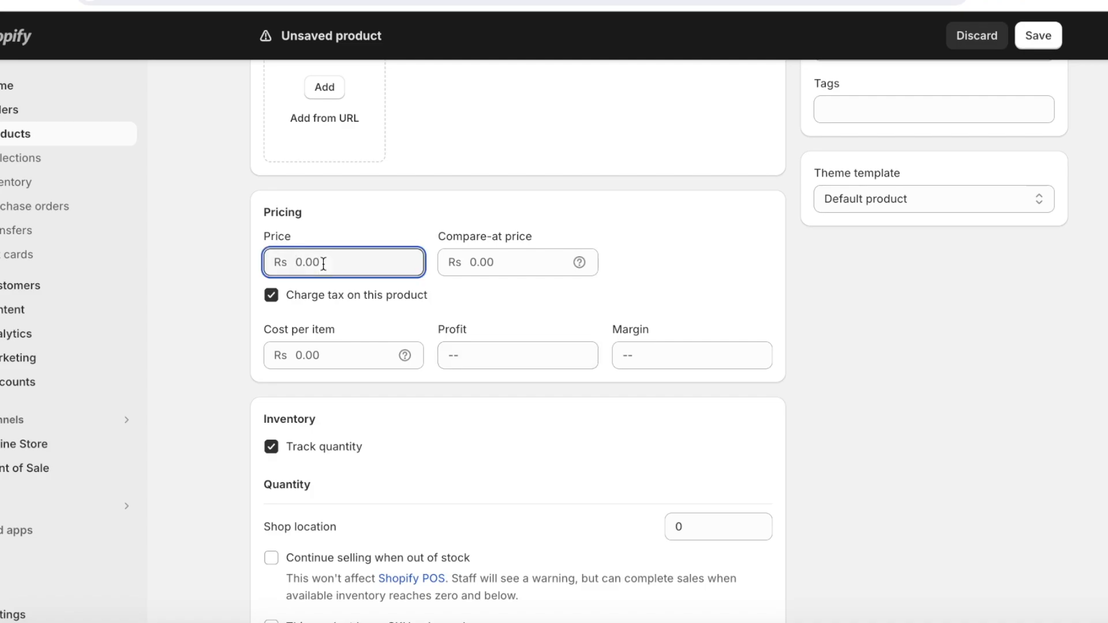
text(588)
click(472, 264)
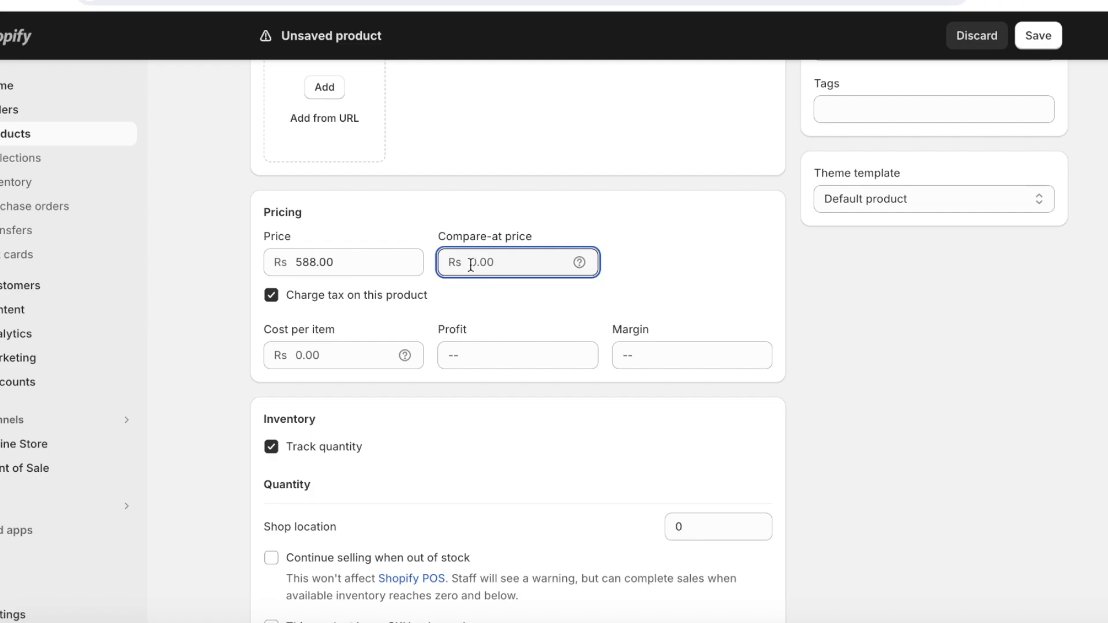
text(6000)
key(BackSpace)
key(Tab)
click(483, 282)
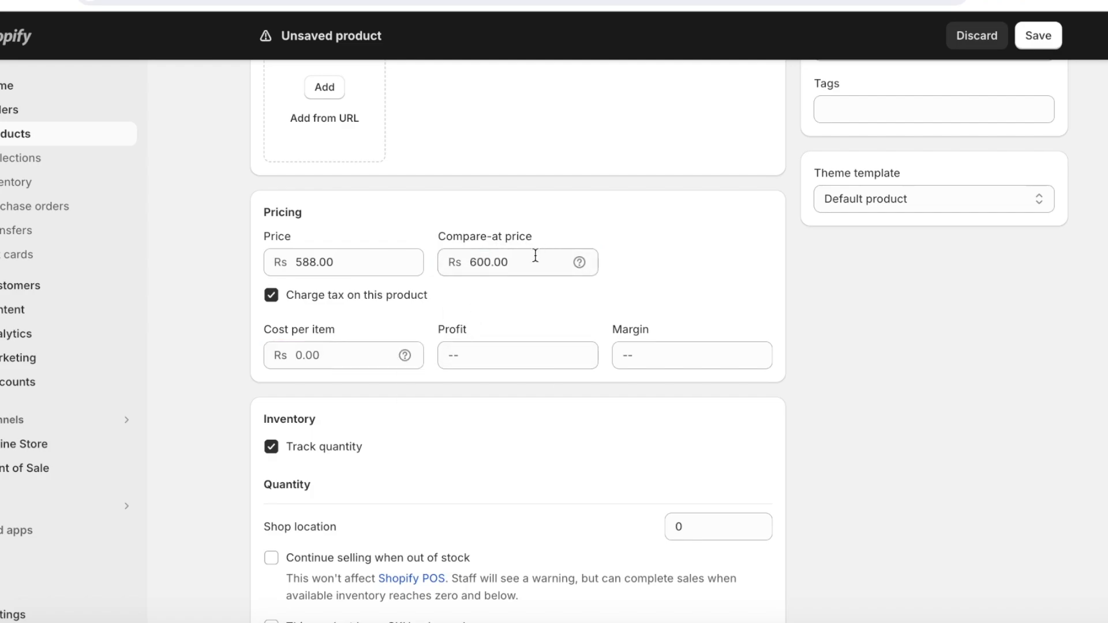
Step: Change the product's price to Rs 20 and its compare-at price to Rs 100
double_click(301, 252)
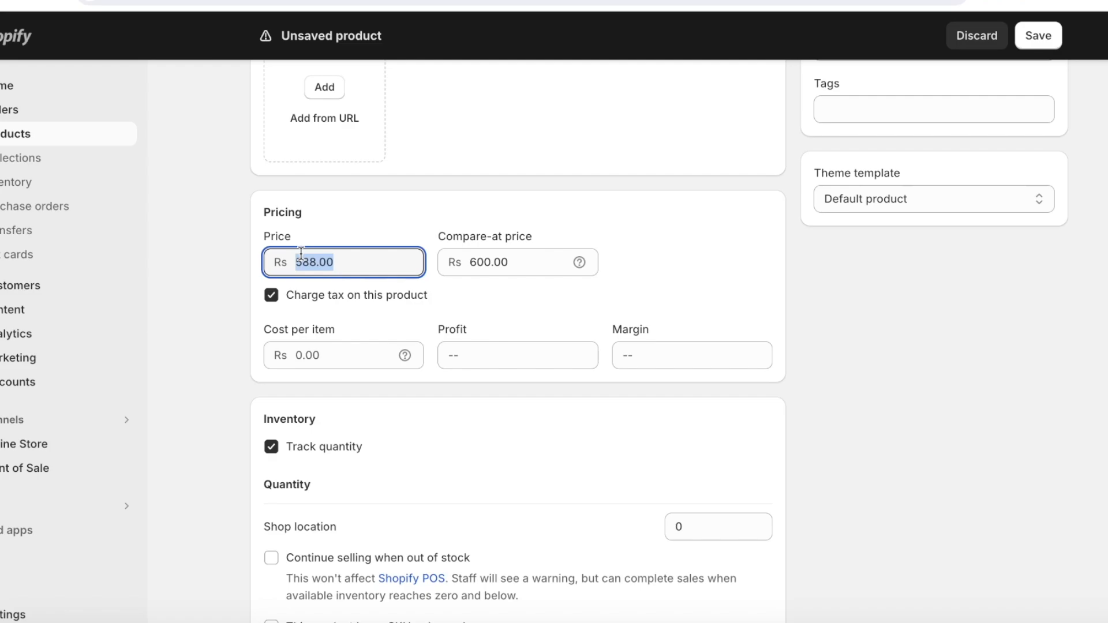
text(29)
key(BackSpace)
text(0)
key(Tab)
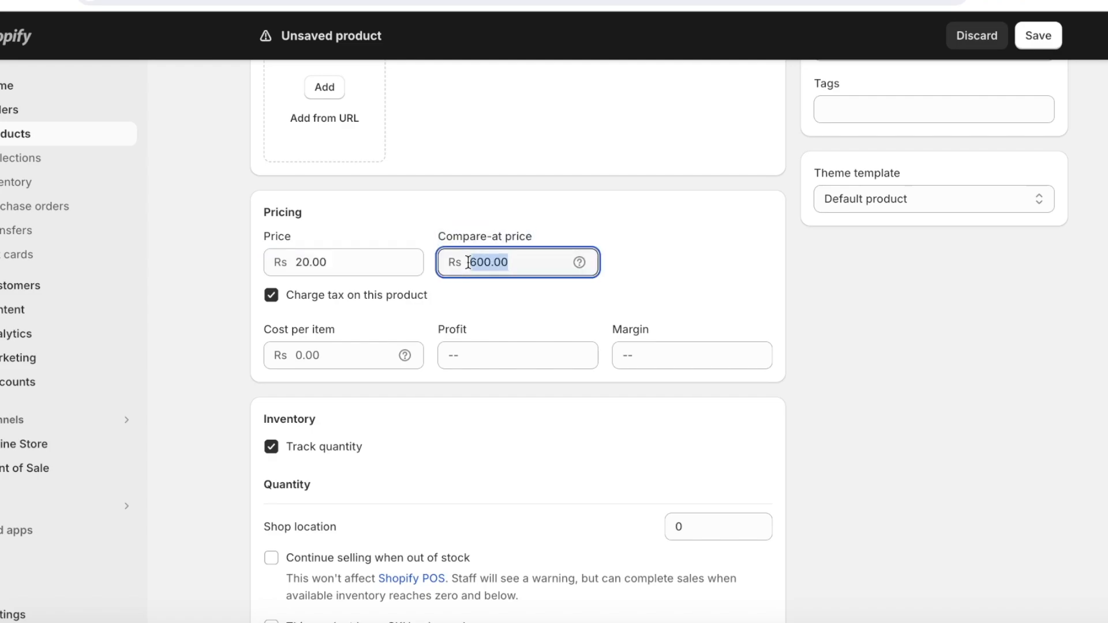
text(100)
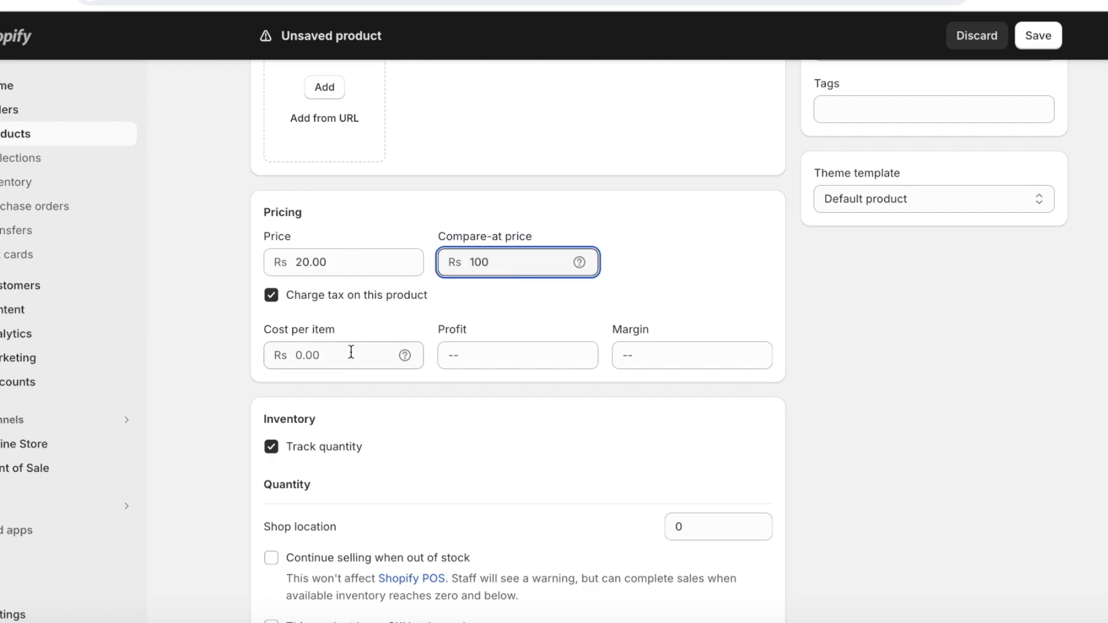
click(353, 356)
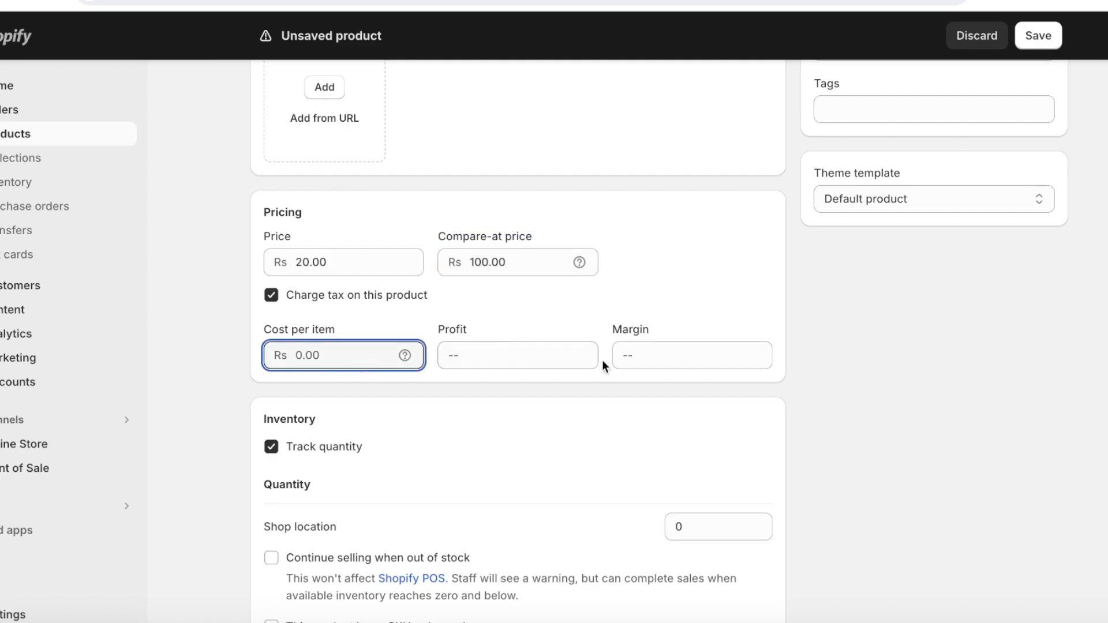
Step: Set the inventory quantity at the shop location to 3000
scroll(707, 348, down, 1)
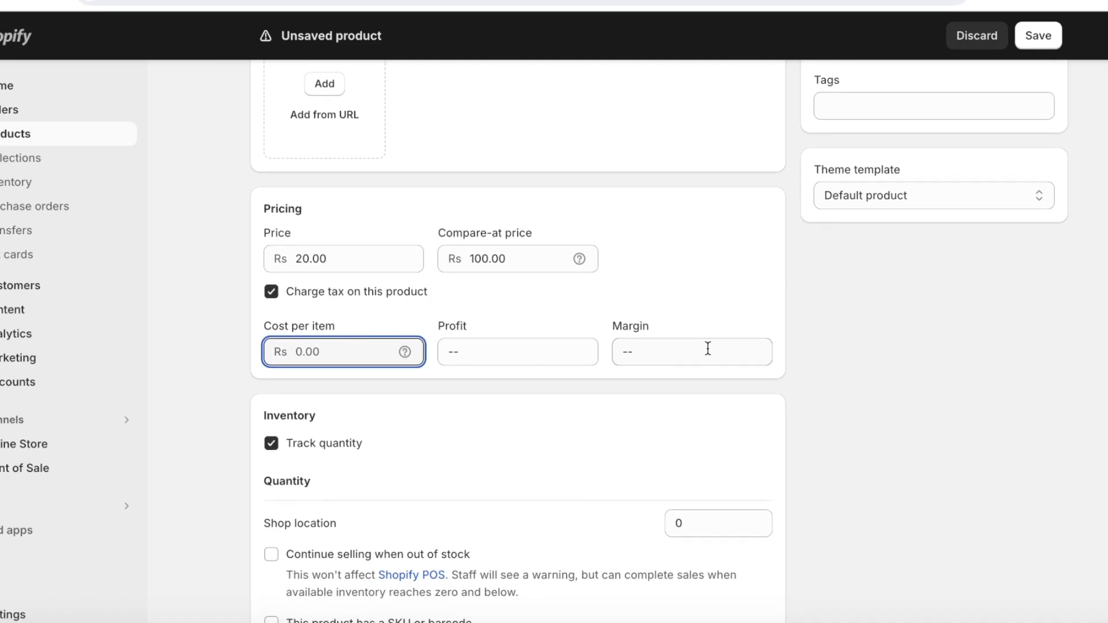
scroll(658, 386, down, 2)
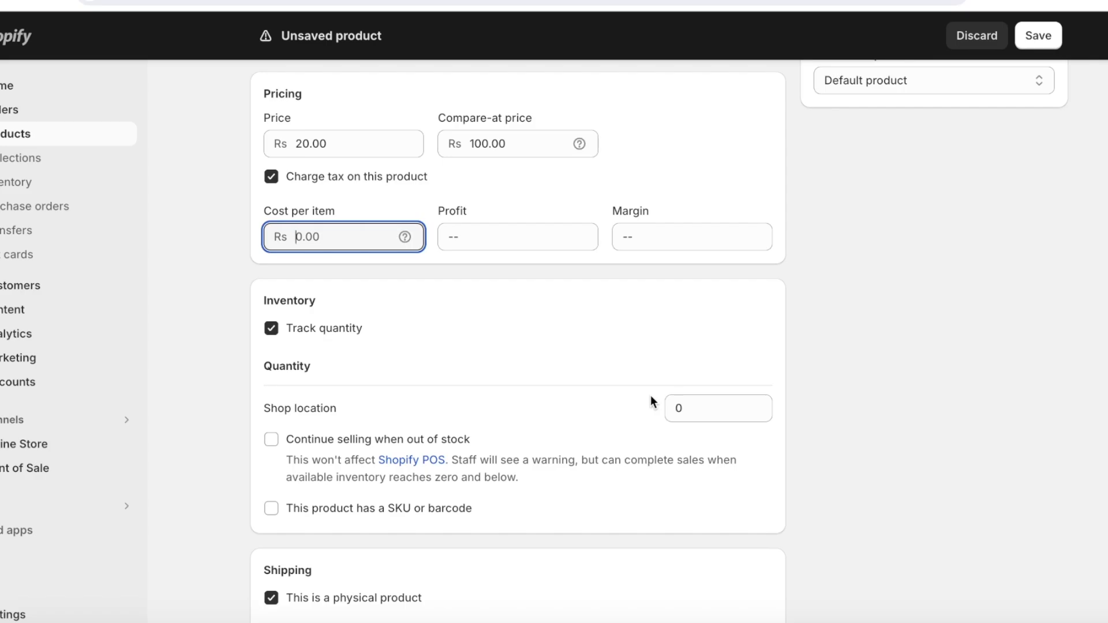
scroll(650, 396, down, 1)
click(717, 360)
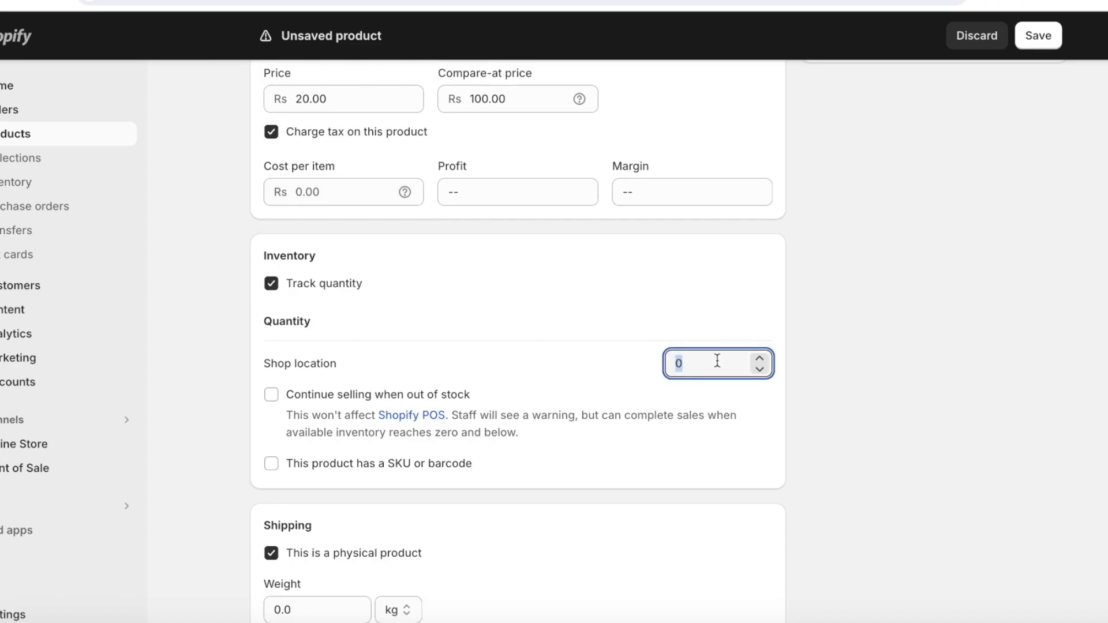
key(BackSpace)
text(3000)
click(695, 292)
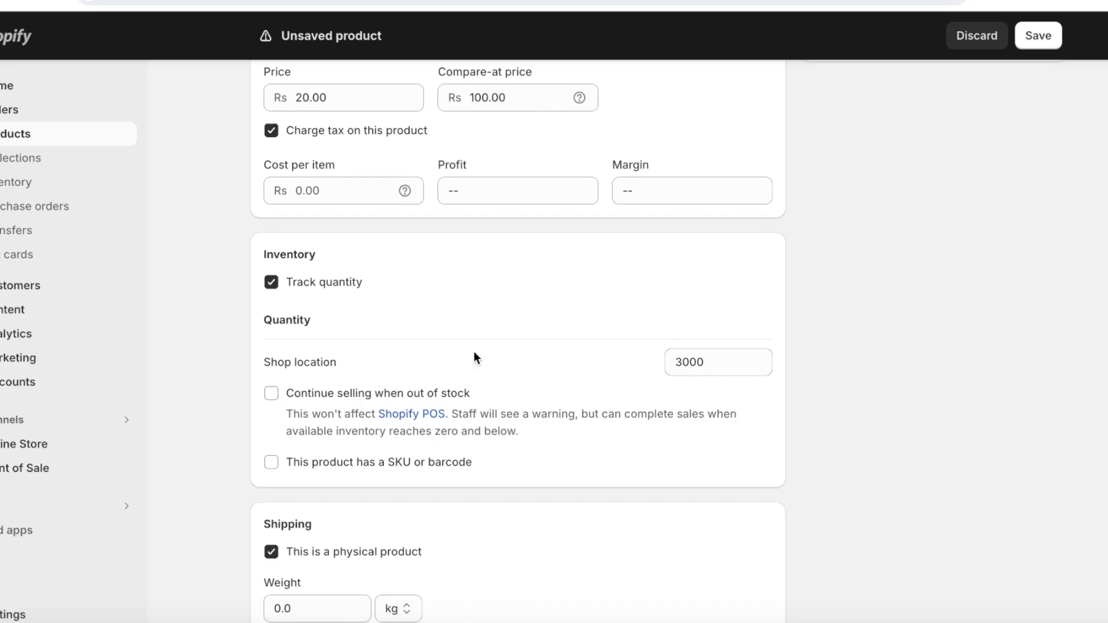
Step: Add a variant option named Color to the product
scroll(474, 351, down, 4)
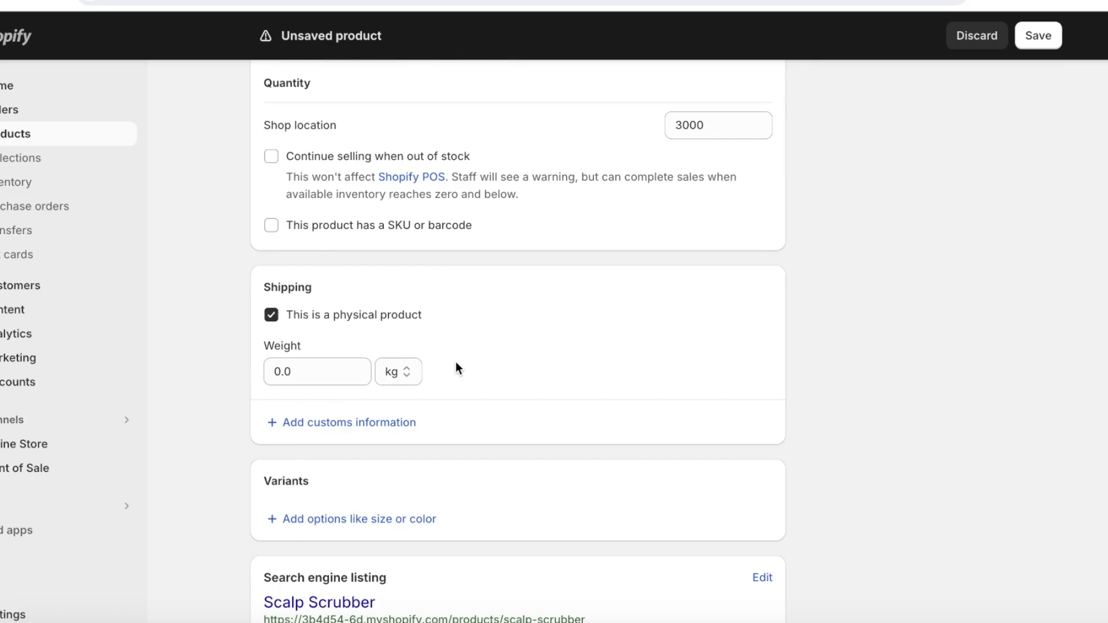
scroll(455, 367, up, 8)
scroll(455, 368, down, 3)
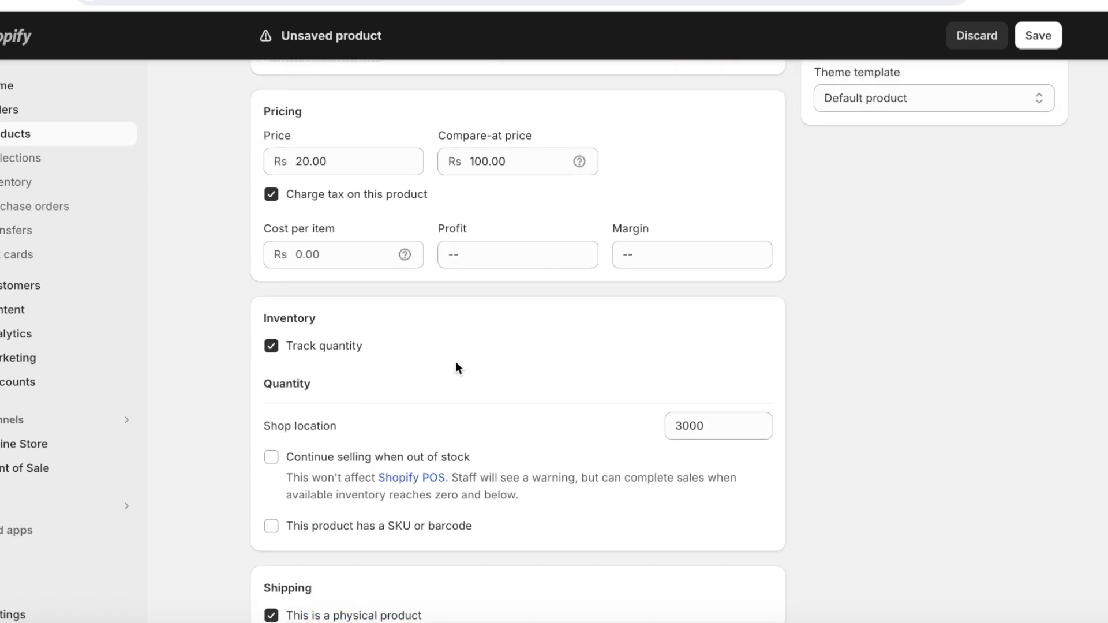
scroll(456, 367, down, 7)
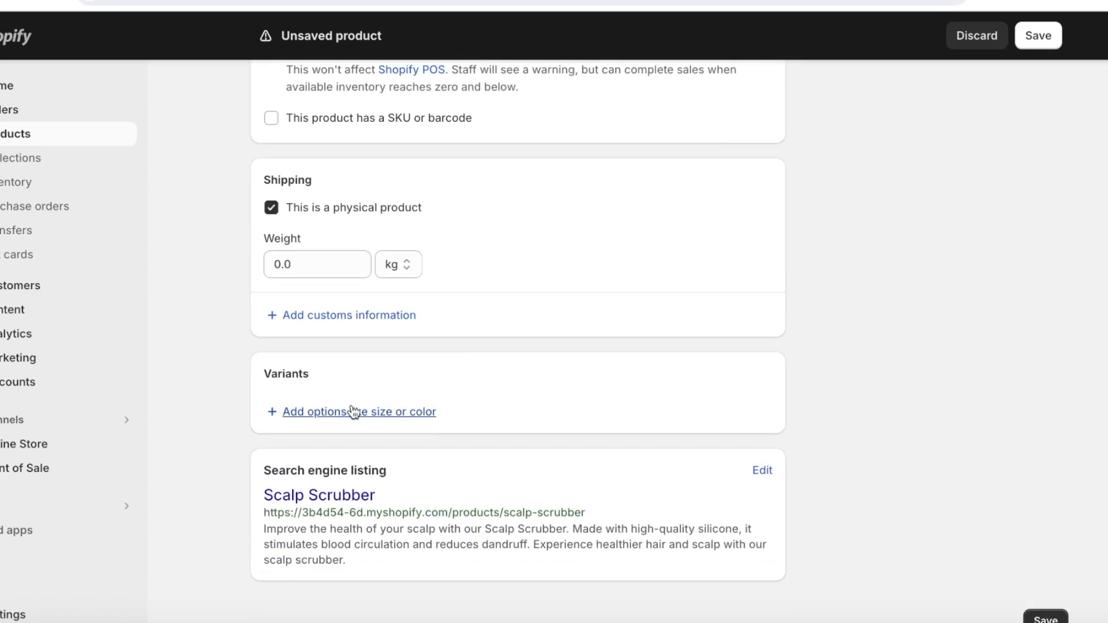
click(346, 414)
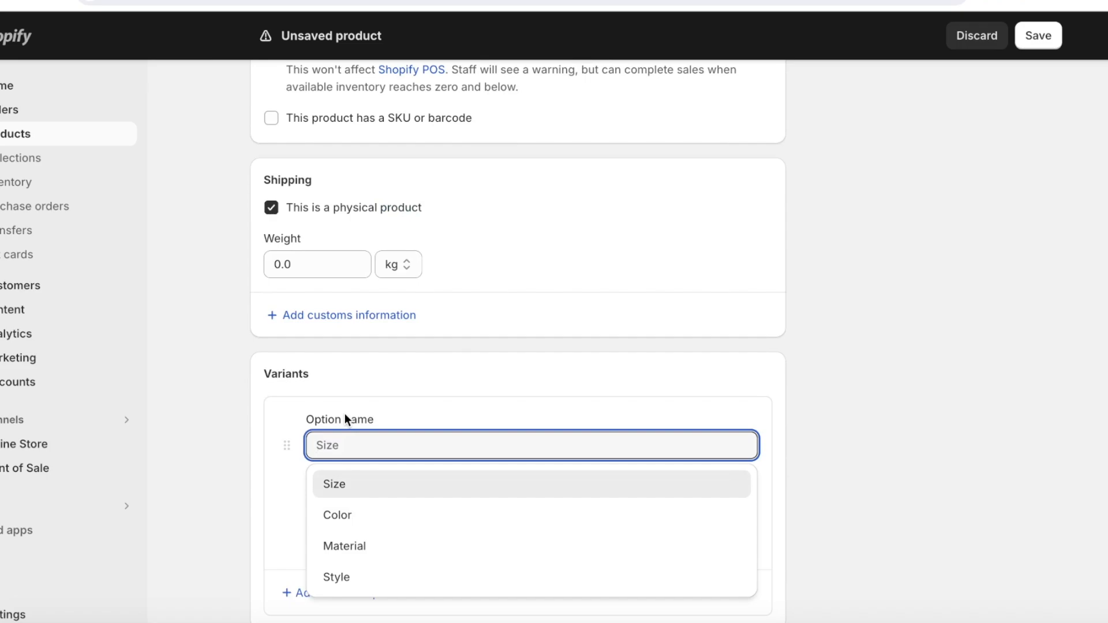
scroll(344, 414, down, 2)
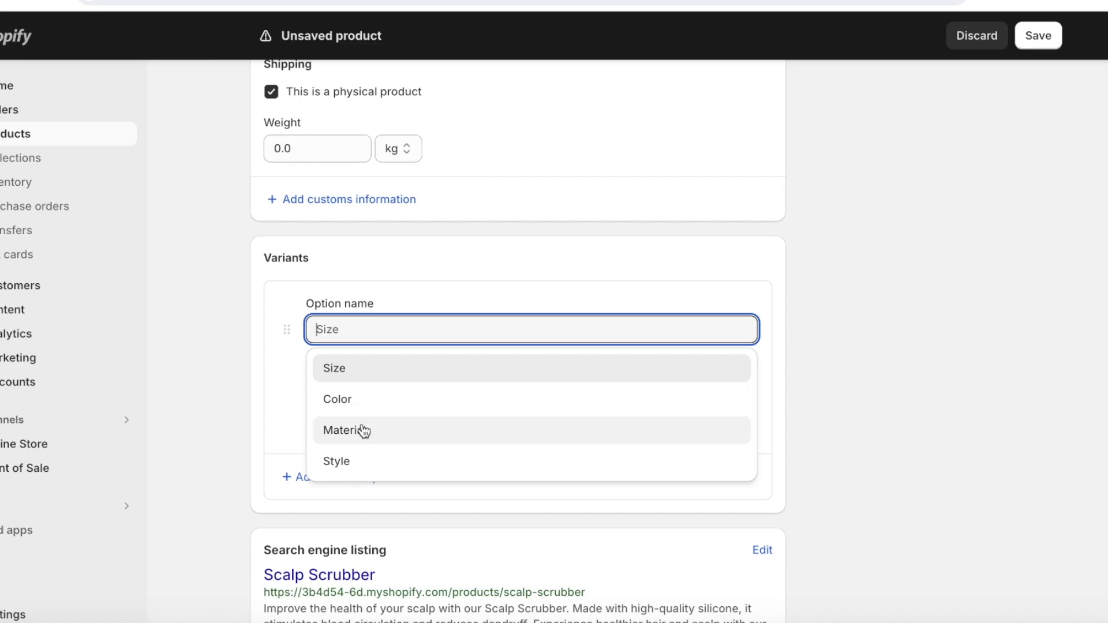
click(357, 400)
click(397, 382)
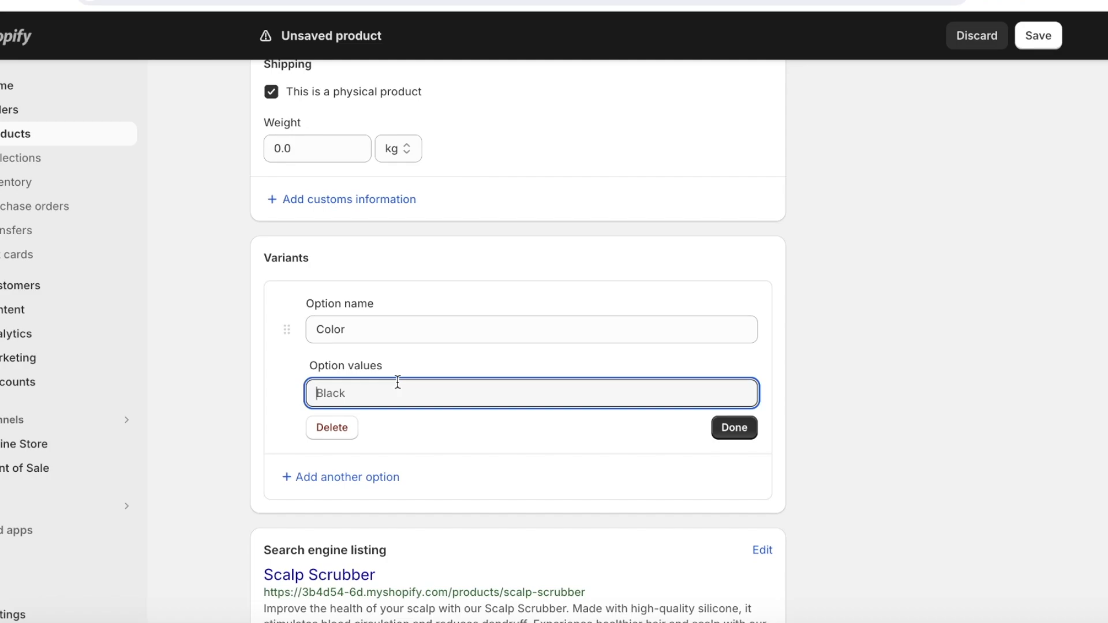
Step: Enter pink, blue, green and yellow as the Color option's values and finish the option
text(pink)
key(Return)
text(blue)
key(Return)
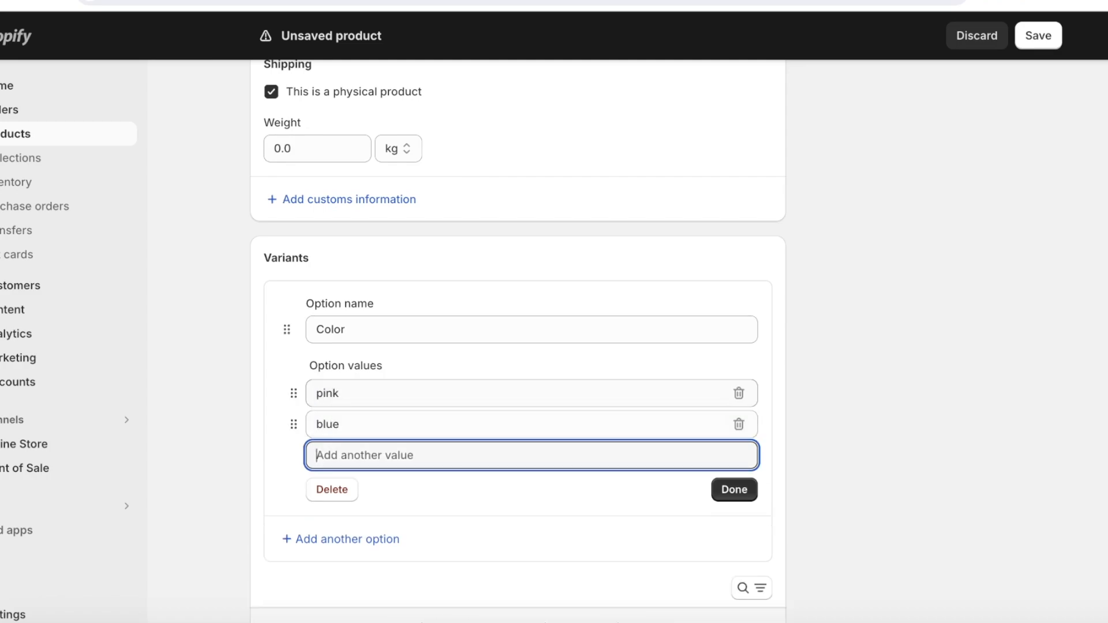
text(green)
key(BackSpace)
text(n)
key(Return)
text(yellow)
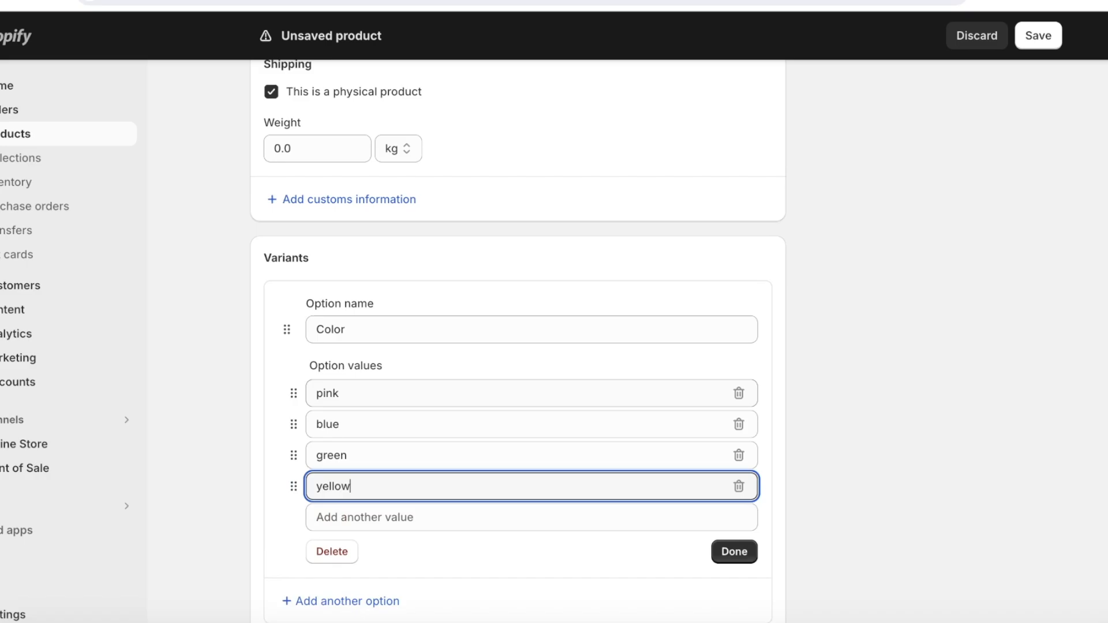
scroll(323, 528, down, 1)
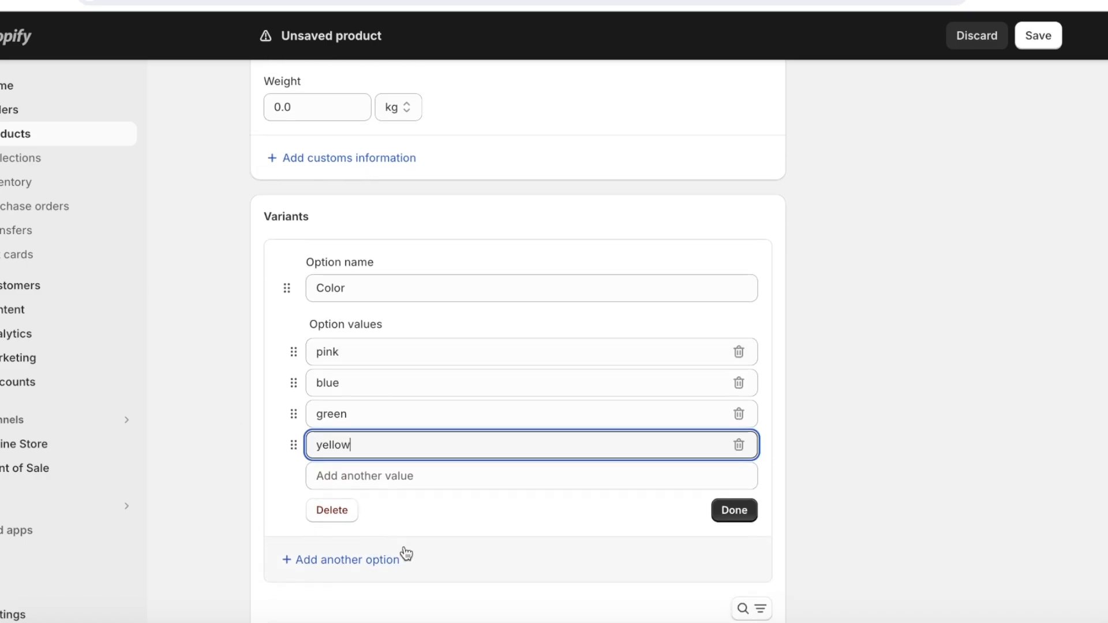
click(741, 519)
Step: Set the available quantity of the pink, blue, green and yellow variants to 500 each and save the product
scroll(774, 421, down, 3)
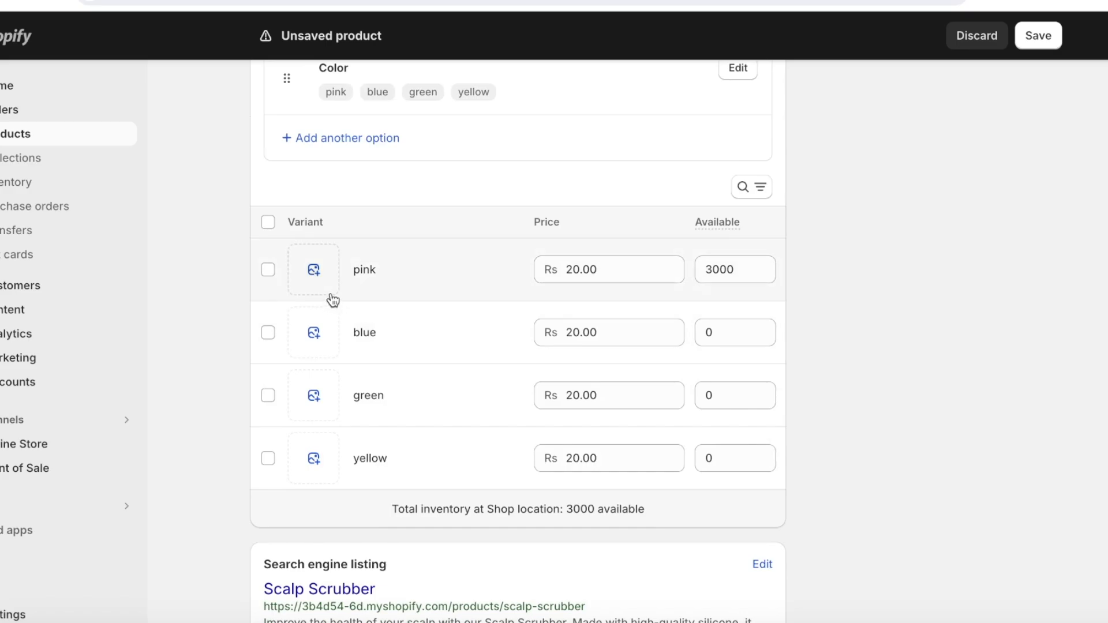
scroll(767, 242, up, 4)
scroll(574, 109, up, 4)
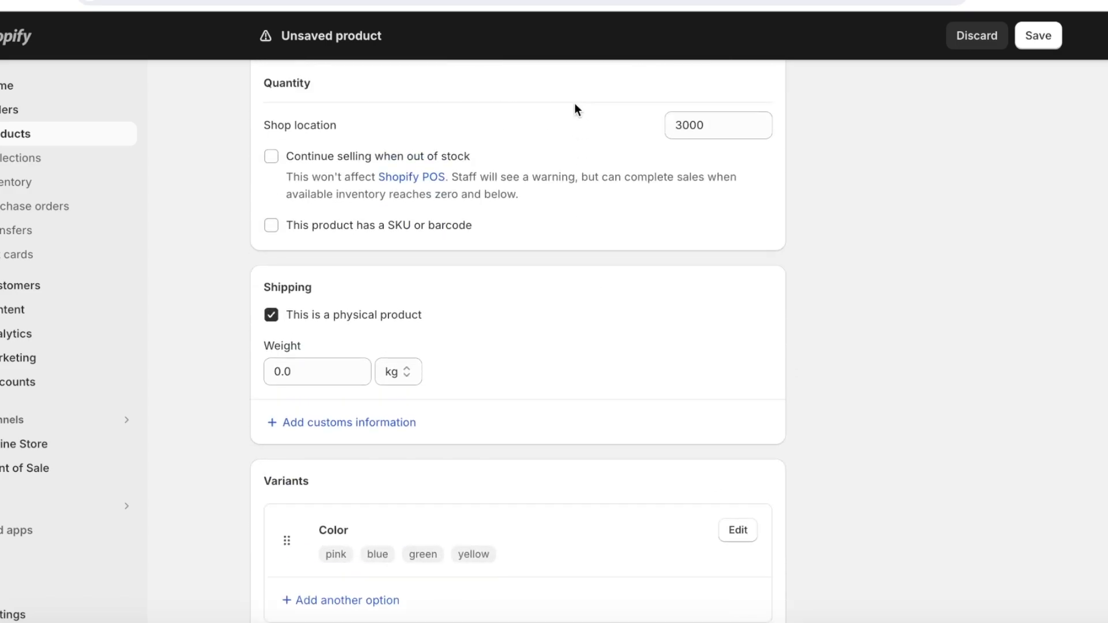
scroll(574, 109, down, 10)
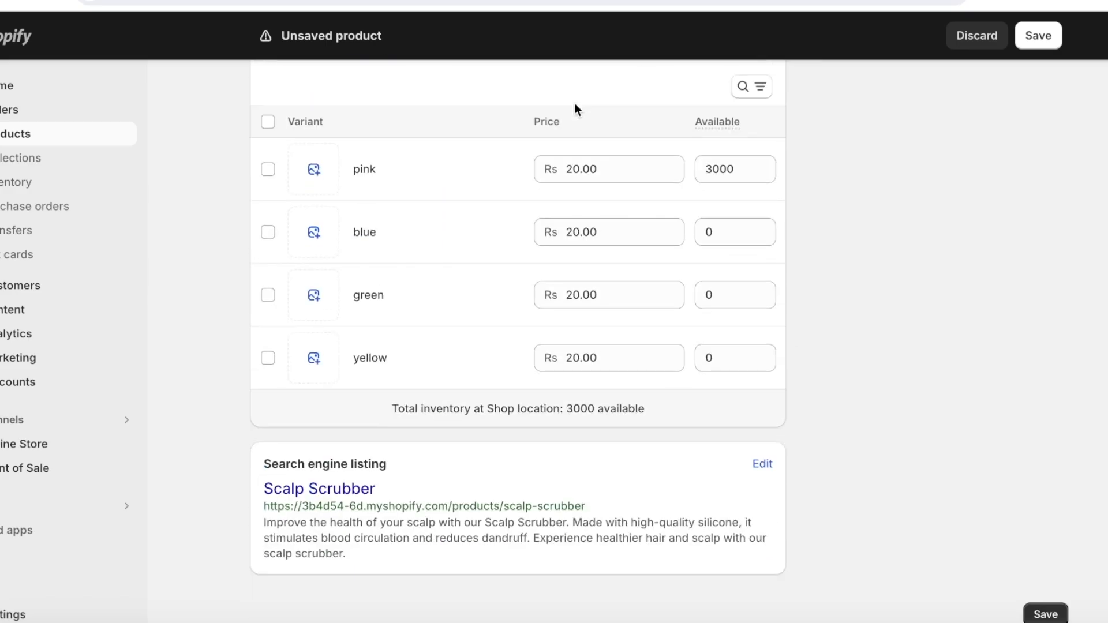
click(725, 168)
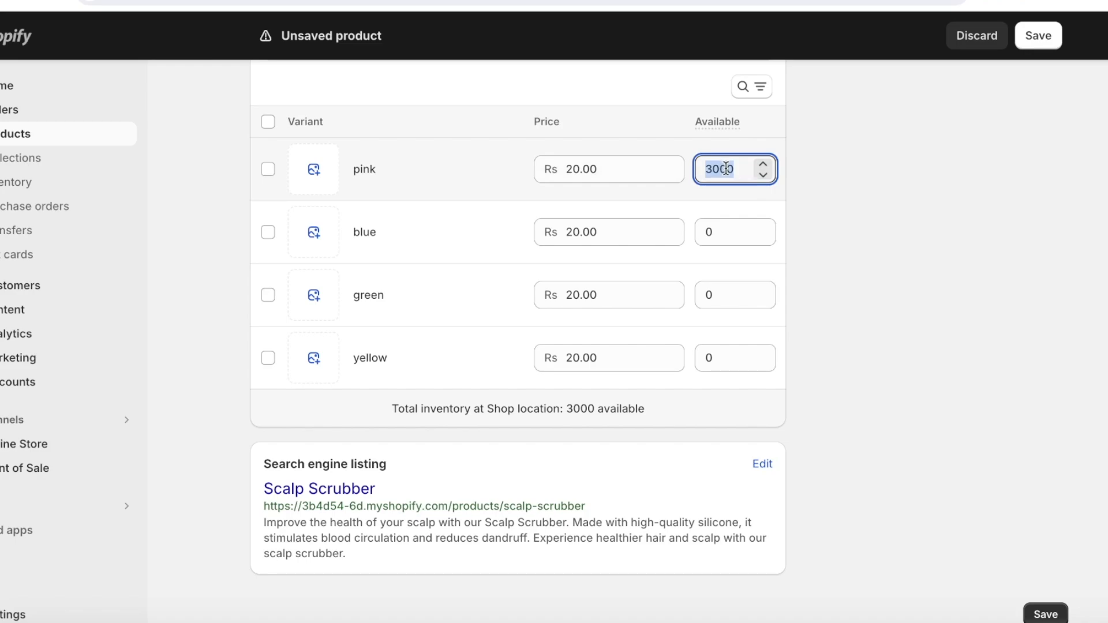
text(500)
click(736, 238)
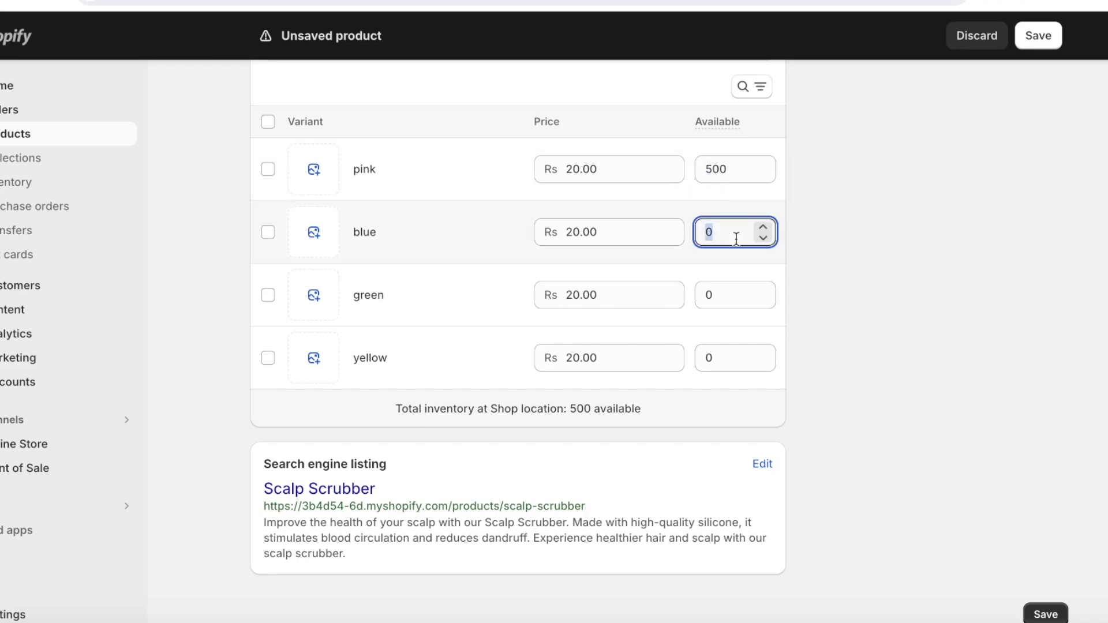
text(500)
click(744, 292)
text(500)
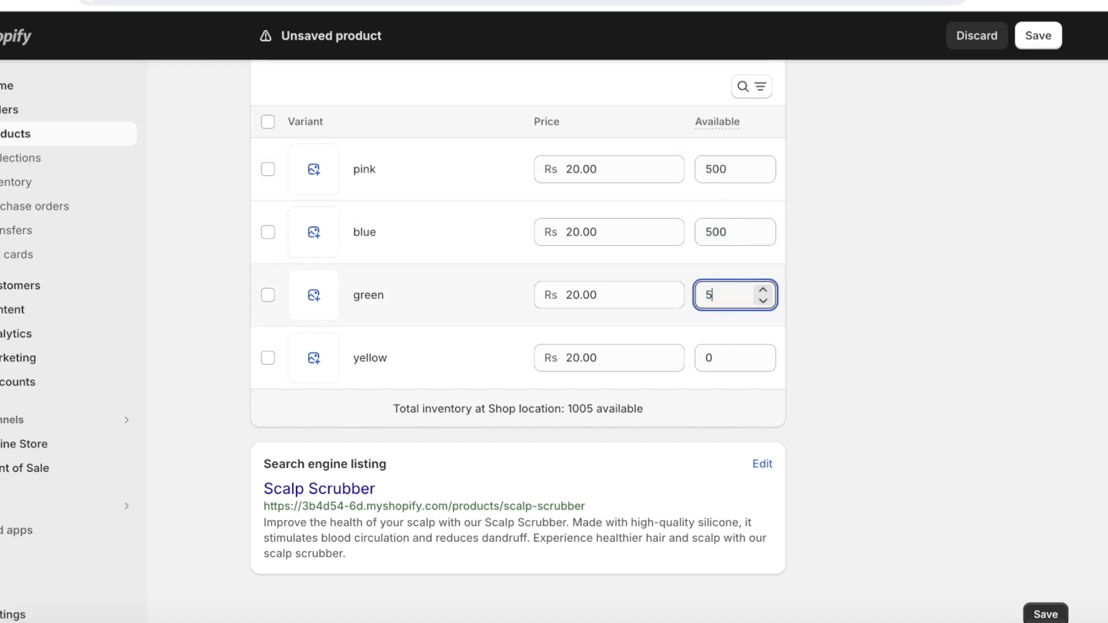
click(721, 357)
text(500)
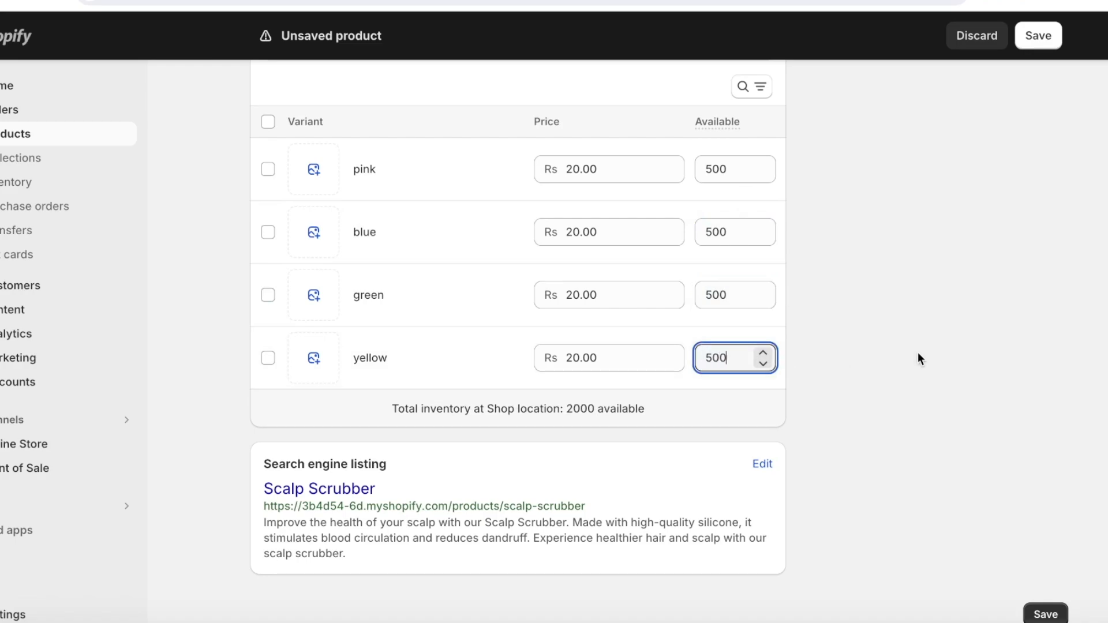
click(856, 329)
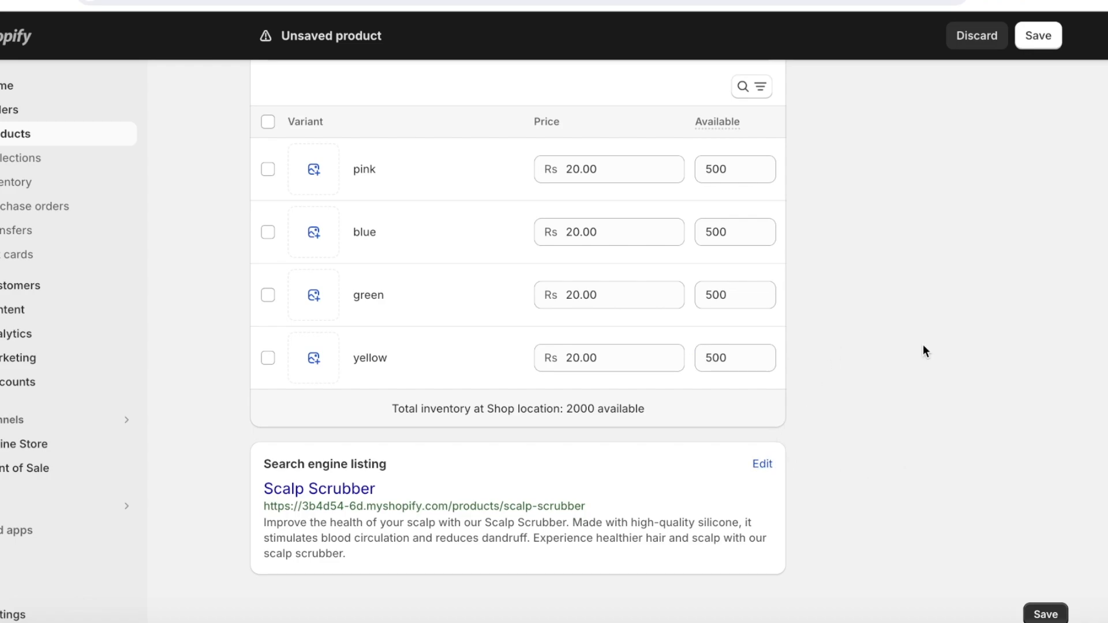
click(1047, 615)
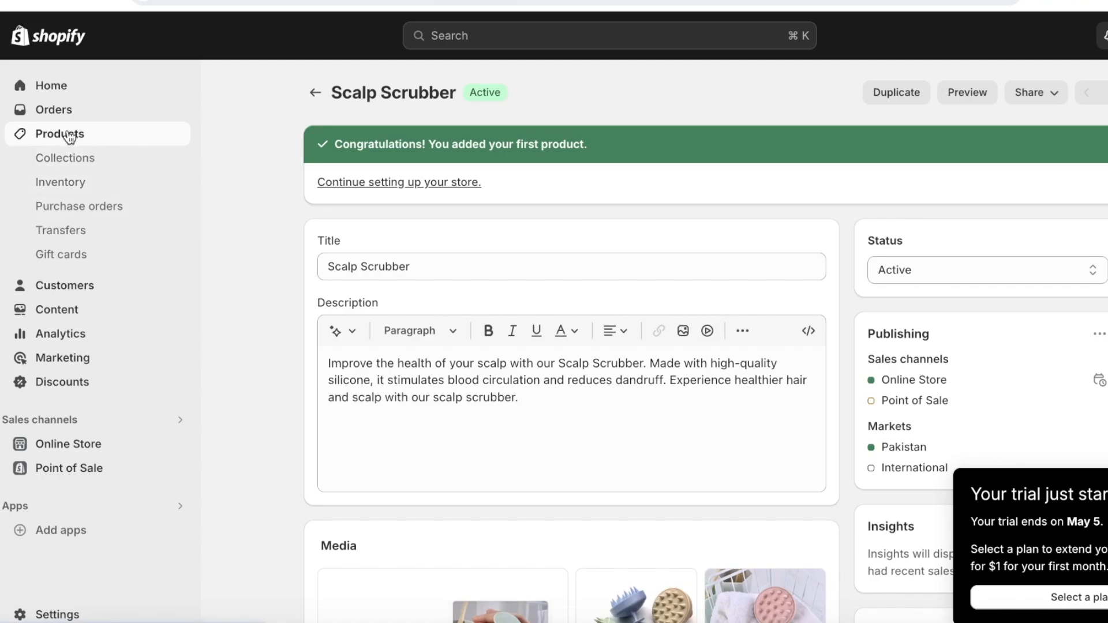
Step: Create a collection titled "Hair Care" with the description "Hair Care Items for Everyone"
click(66, 167)
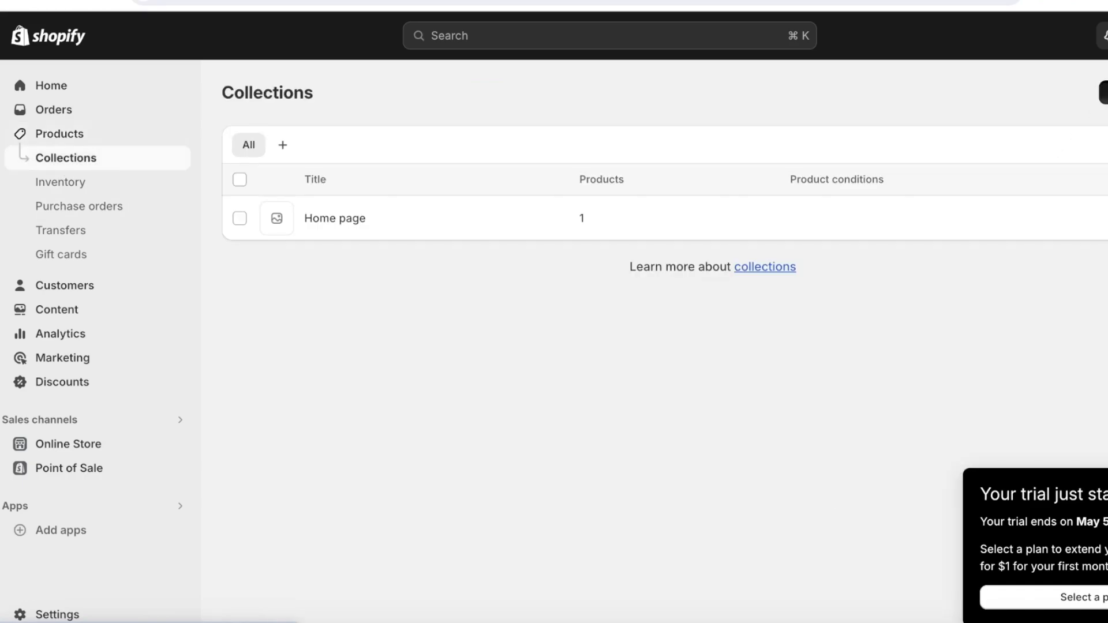
click(1103, 92)
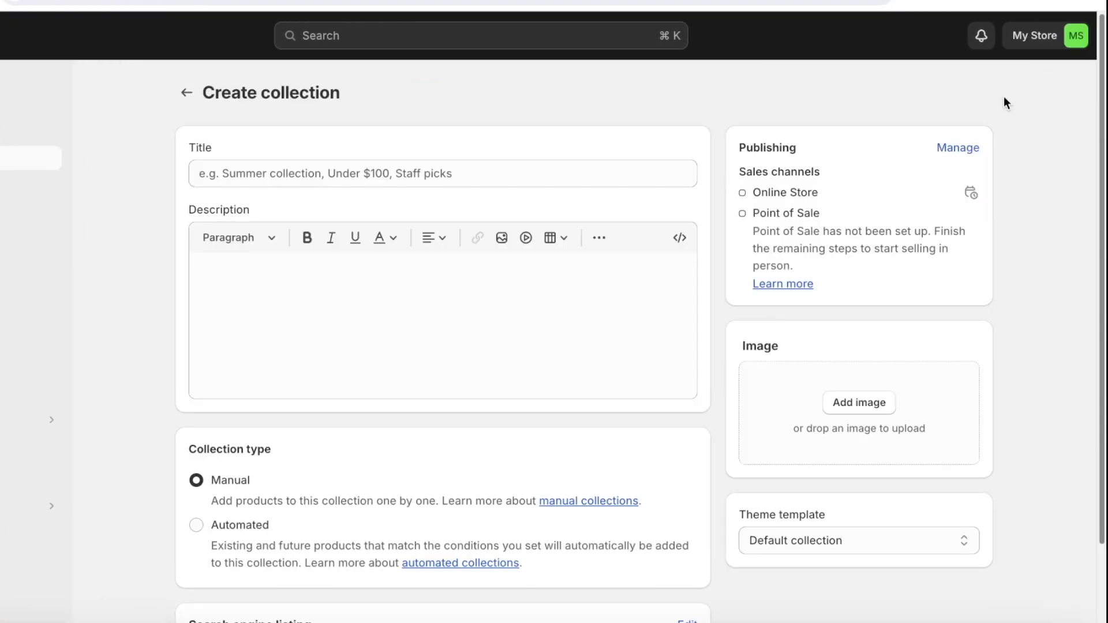
click(437, 178)
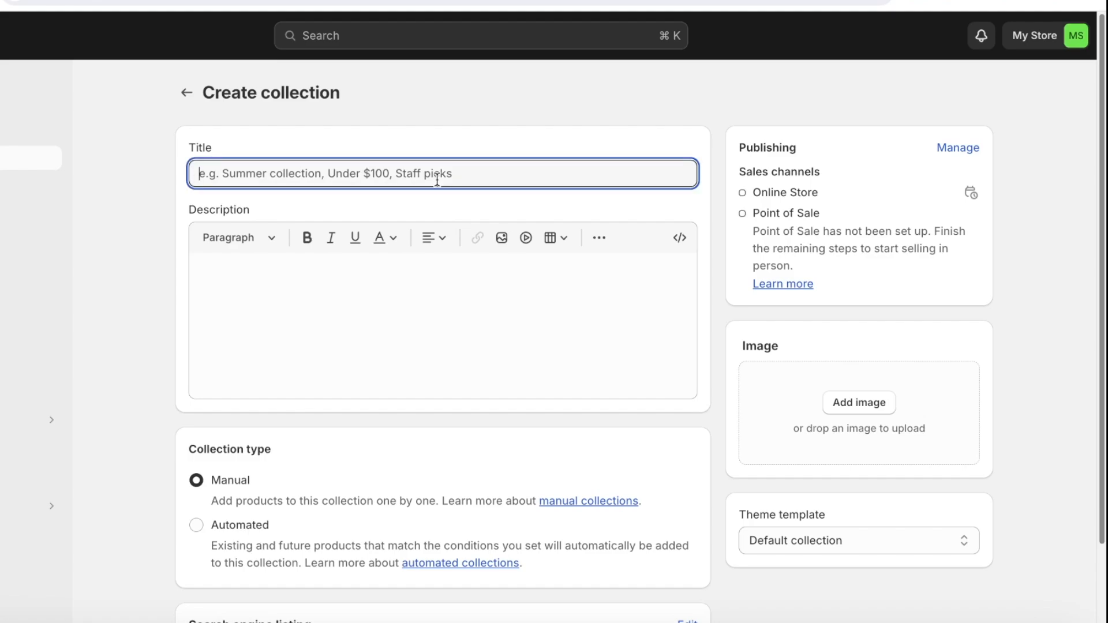
text(Hair Care)
click(507, 275)
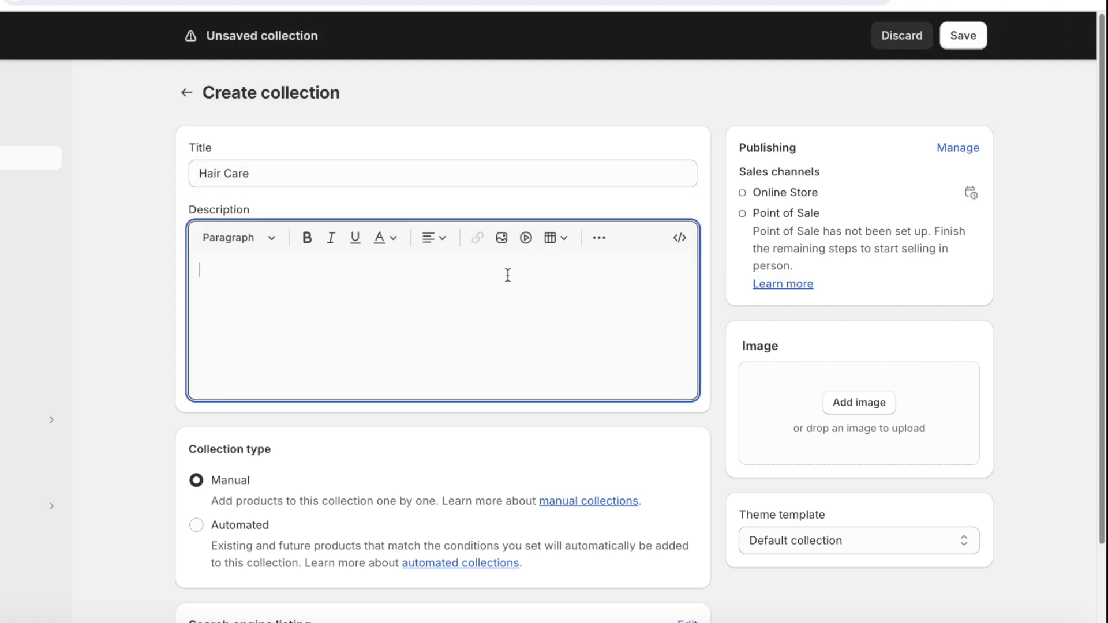
text(Hair Care Items for ev)
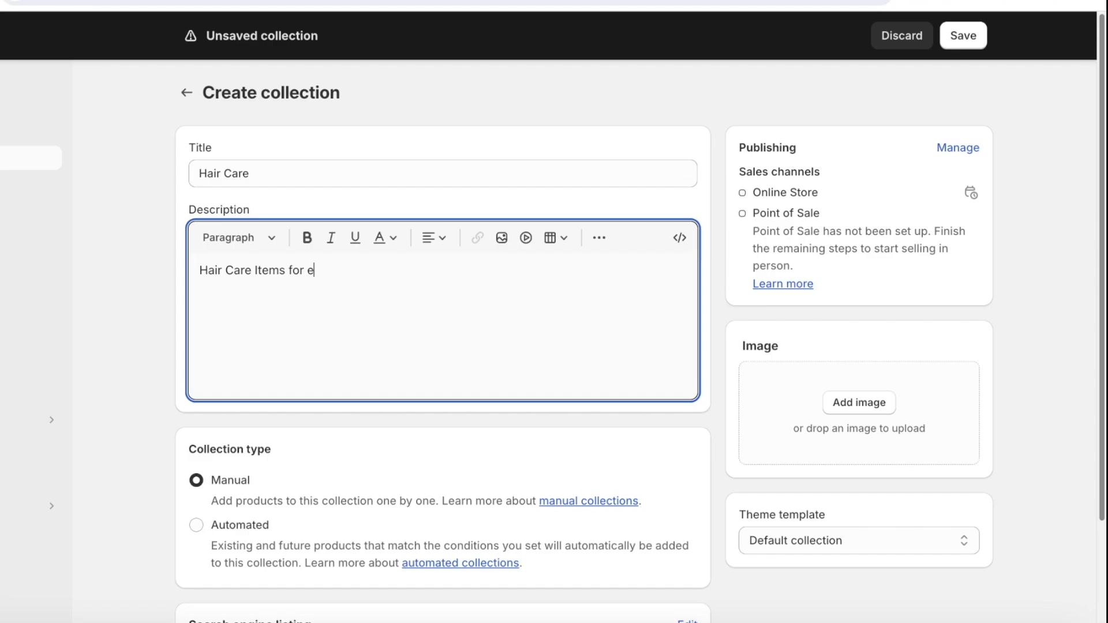
key(BackSpace)
key(BackSpace)
text(Everyone)
Step: Upload the first webp image in the "one product" folder as the collection's image and save the collection
scroll(503, 300, down, 2)
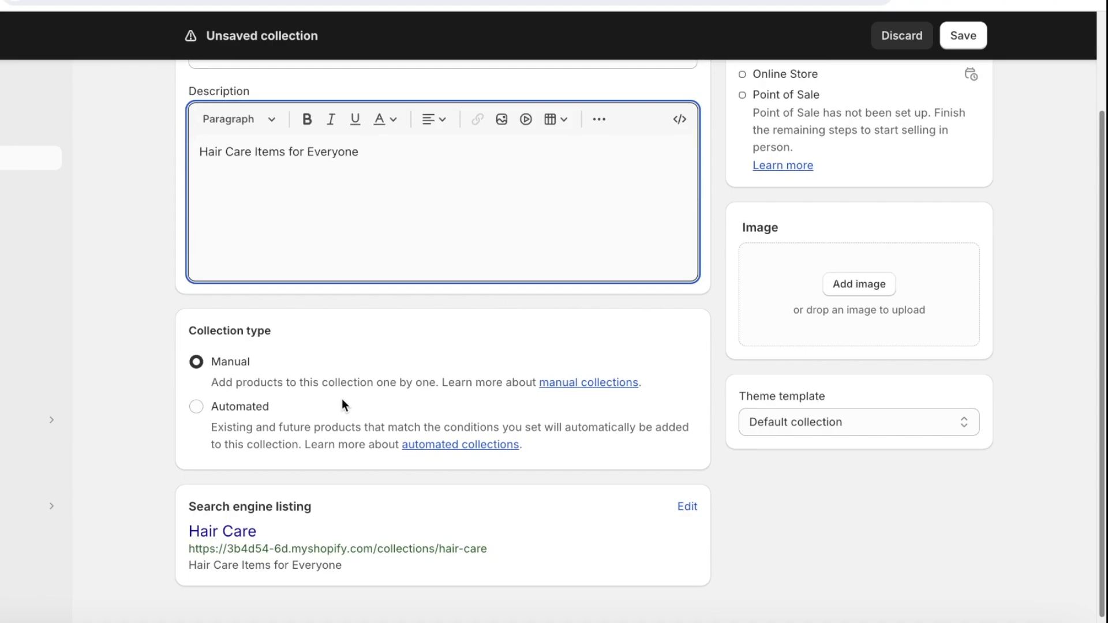
scroll(342, 400, down, 1)
scroll(336, 321, up, 3)
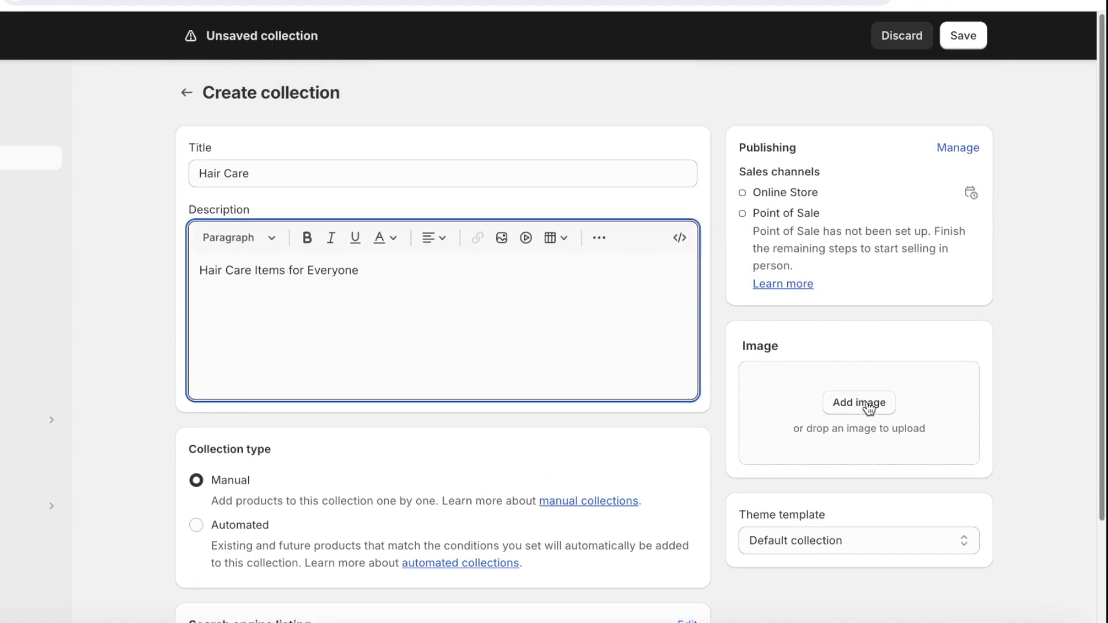
click(863, 404)
click(609, 316)
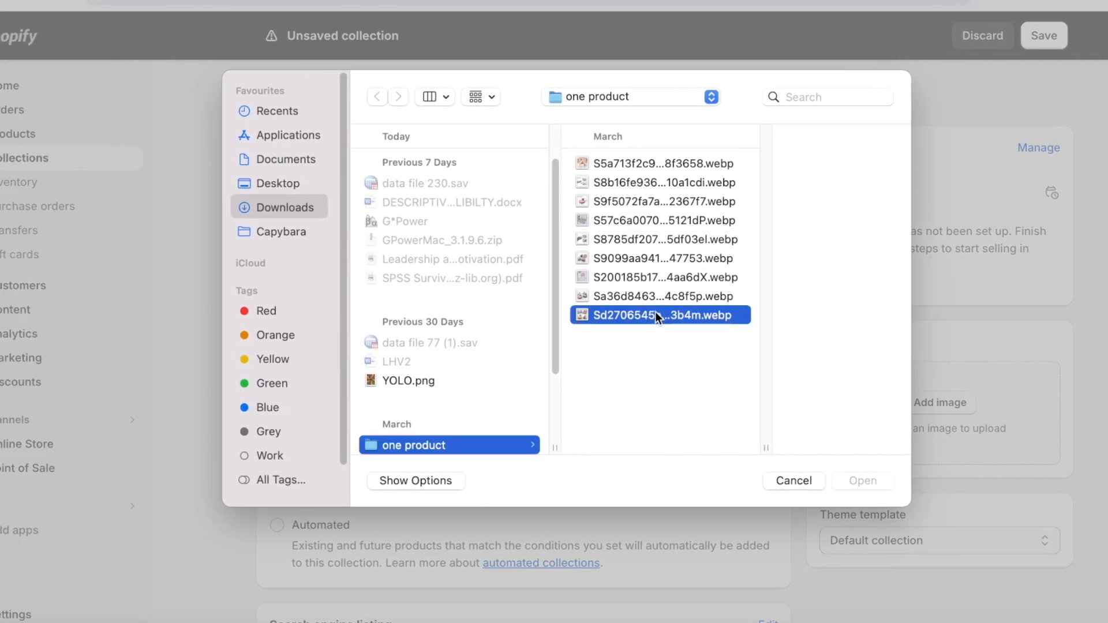
click(611, 296)
click(639, 220)
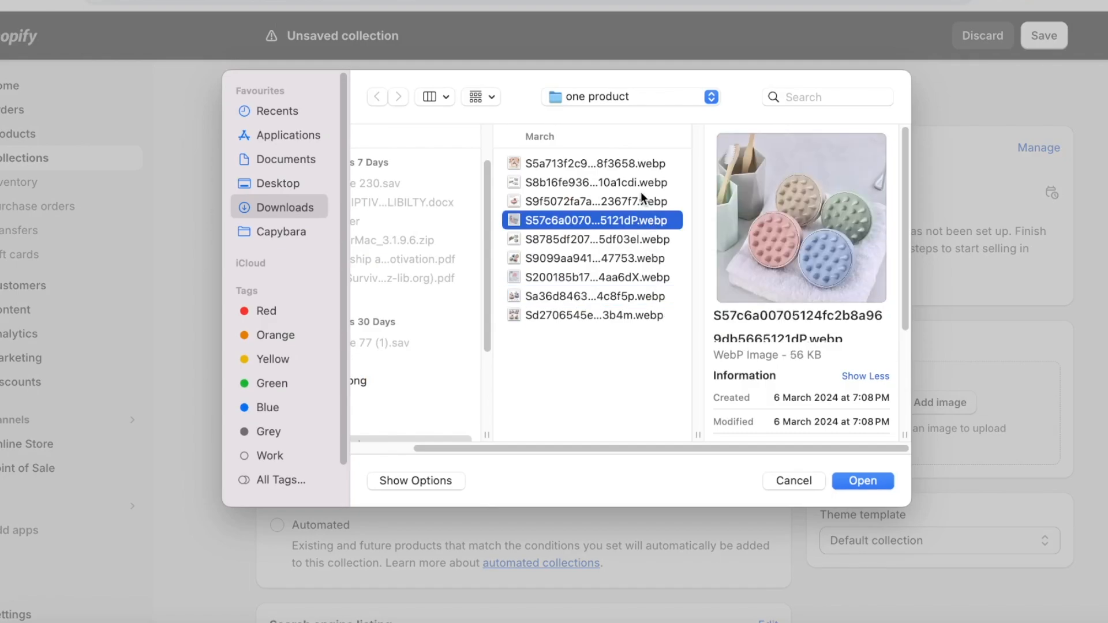
click(642, 200)
click(640, 182)
click(629, 164)
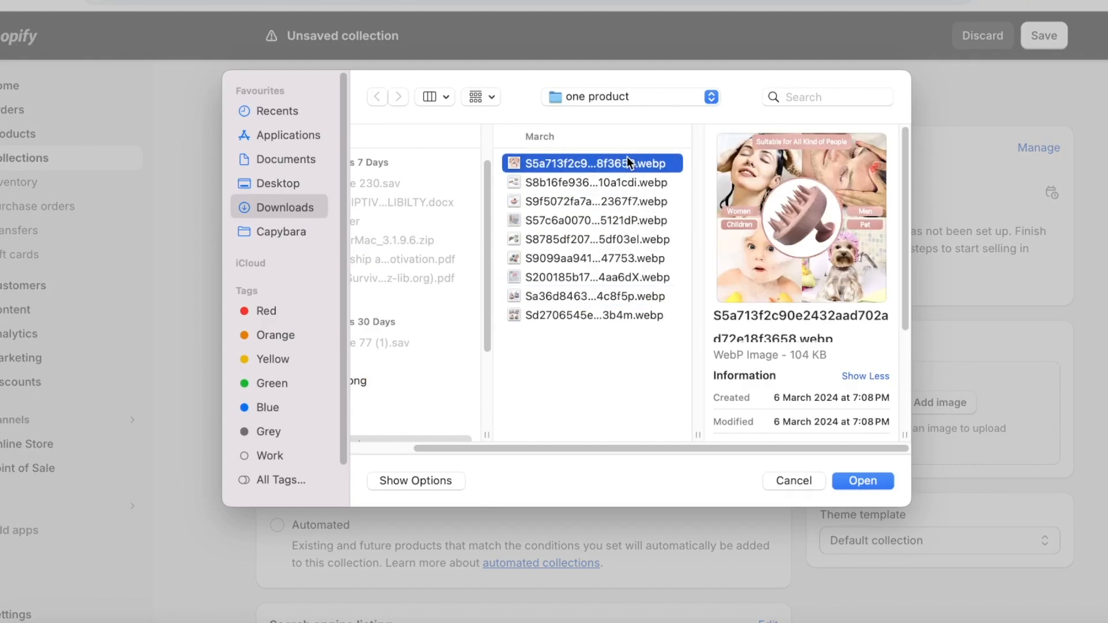
click(880, 479)
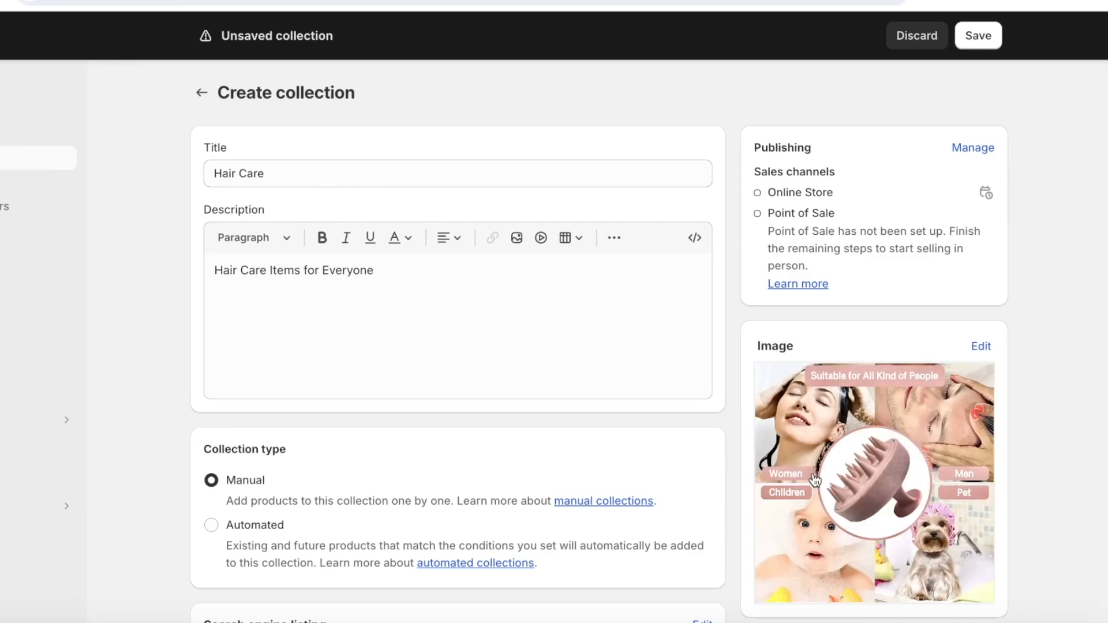
scroll(815, 481, down, 3)
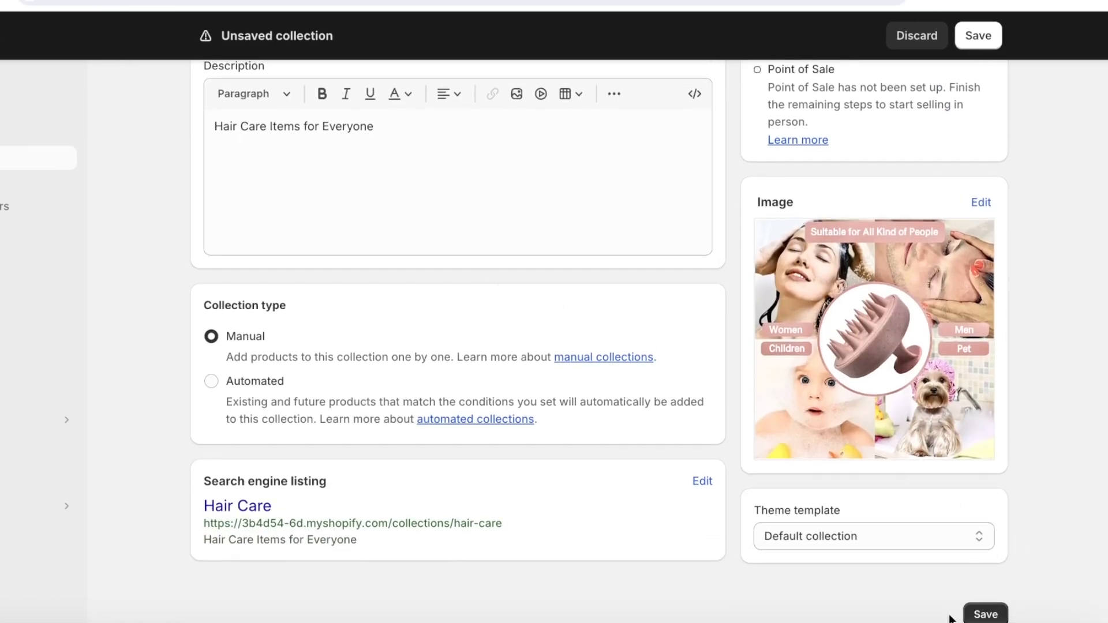
click(975, 616)
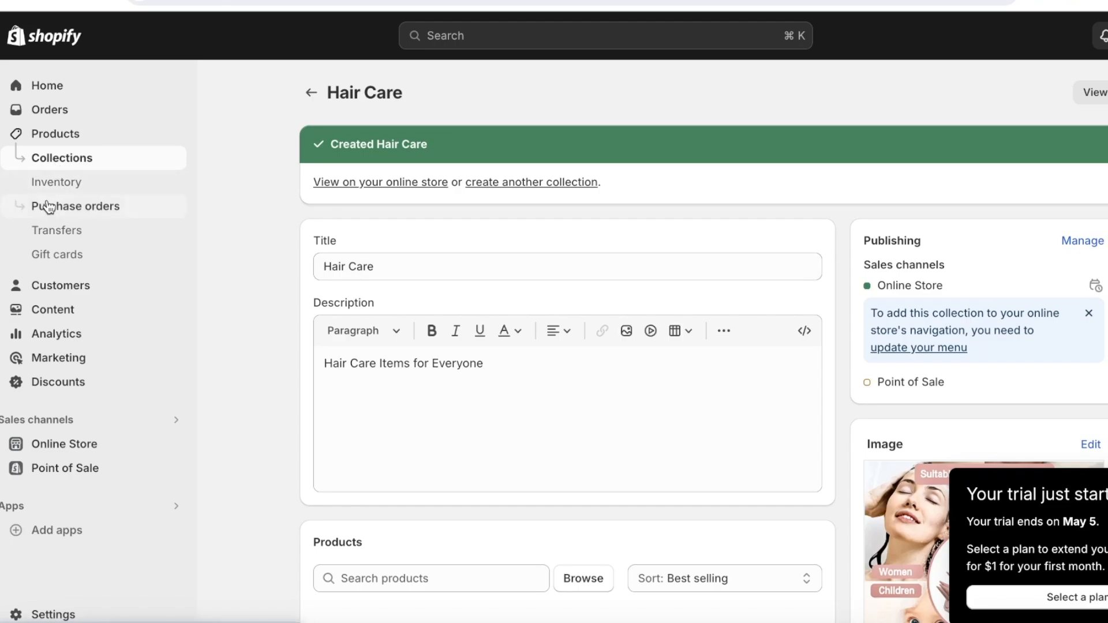
Step: Add the Scalp Scrubber product to the Hair Care collection and save the product
click(75, 144)
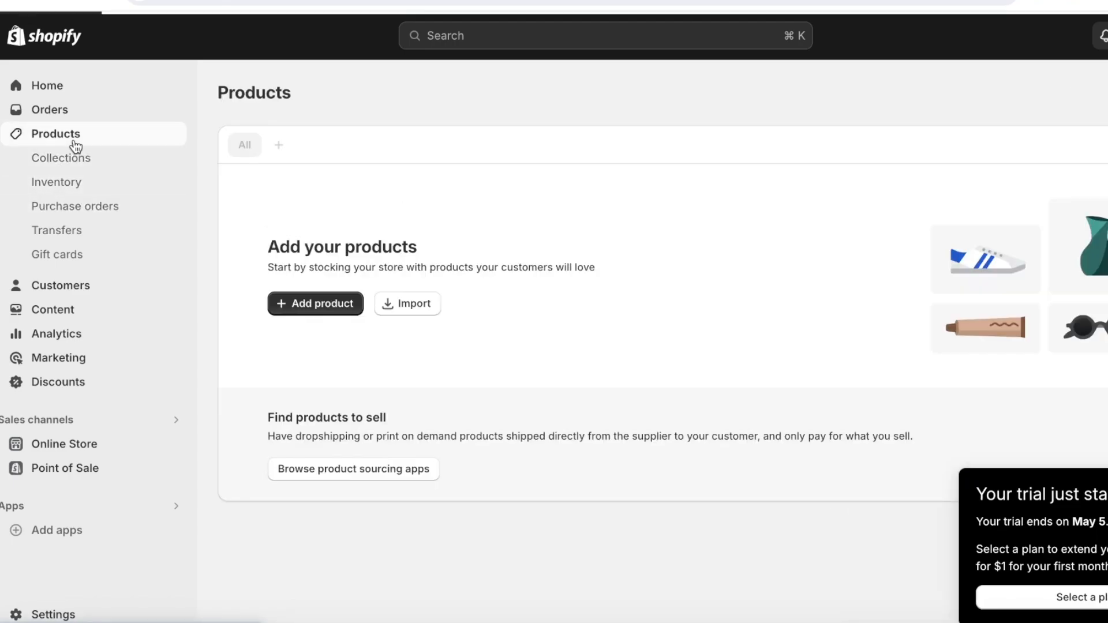
click(703, 298)
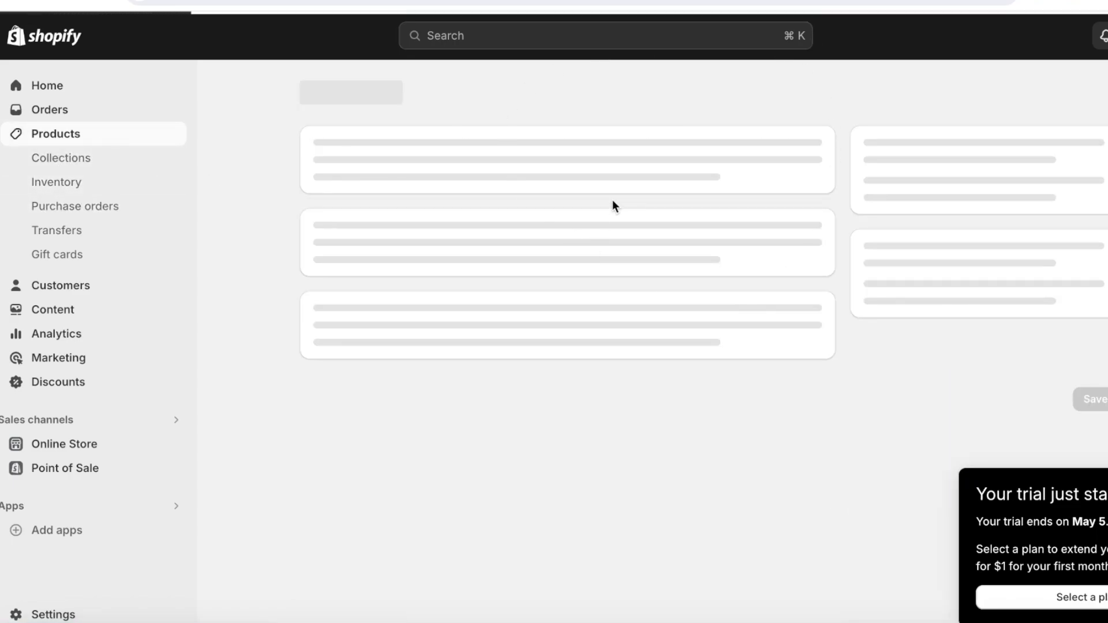
scroll(932, 406, down, 7)
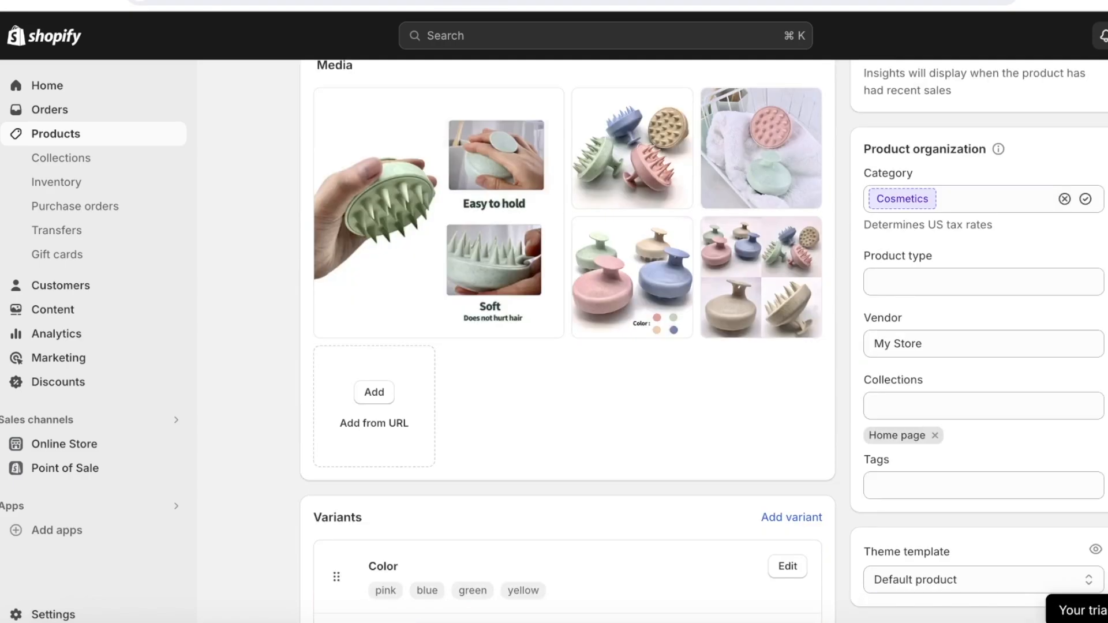
click(932, 406)
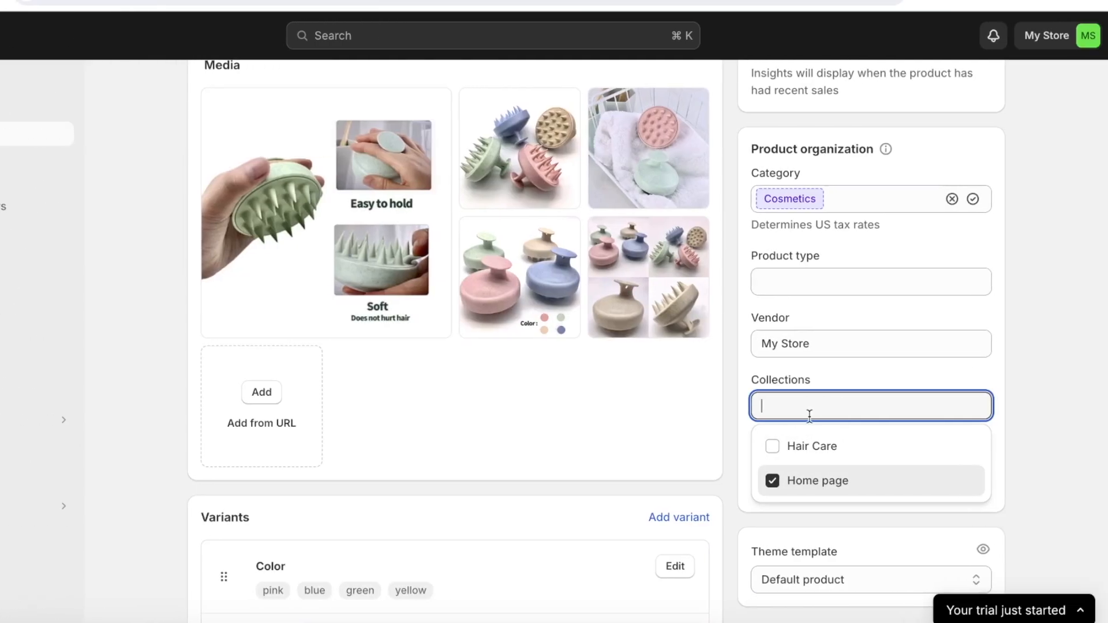
click(773, 446)
click(1050, 352)
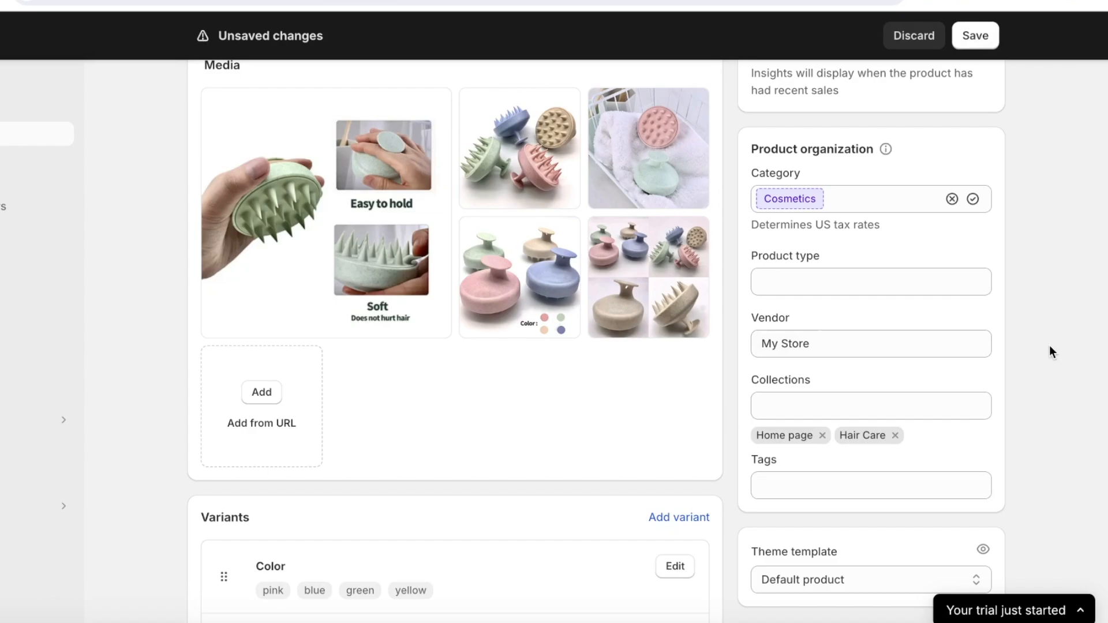
click(974, 36)
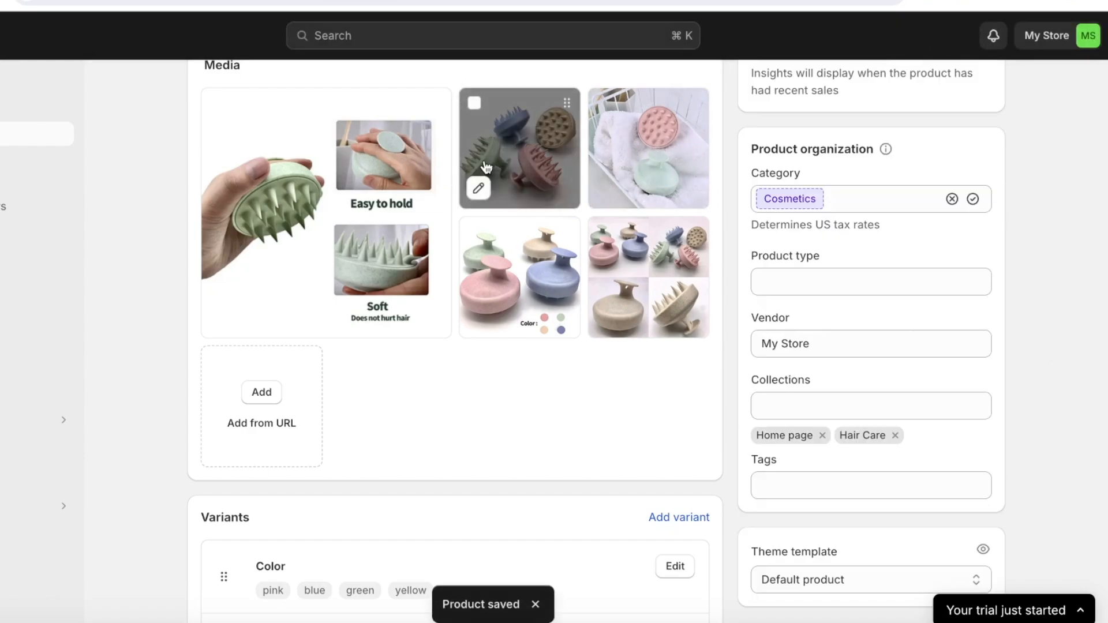
scroll(359, 239, up, 3)
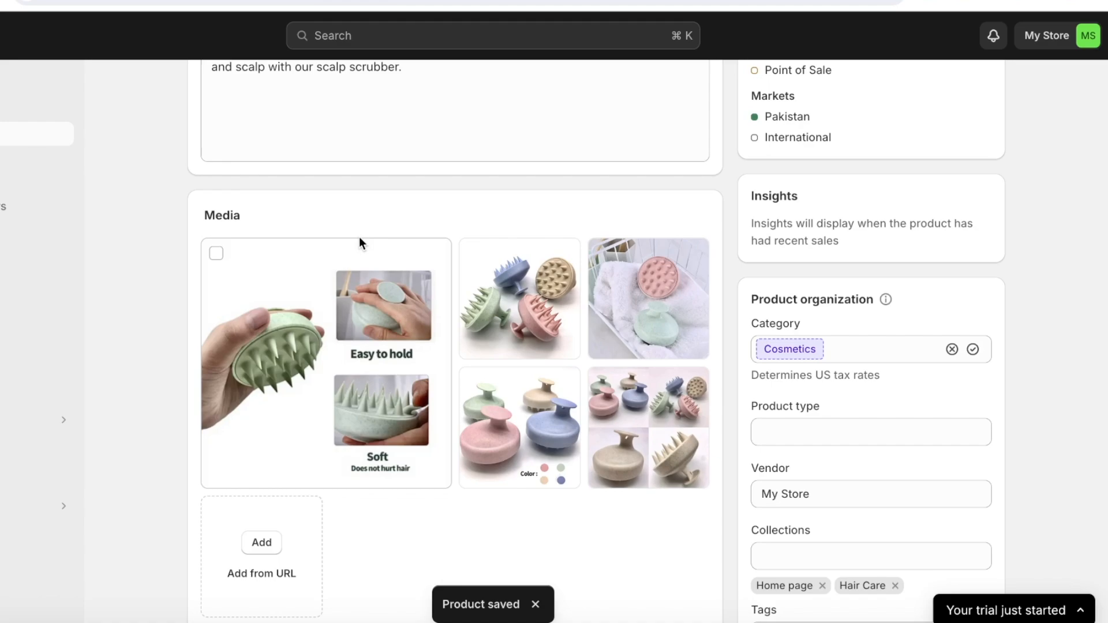
scroll(359, 239, up, 3)
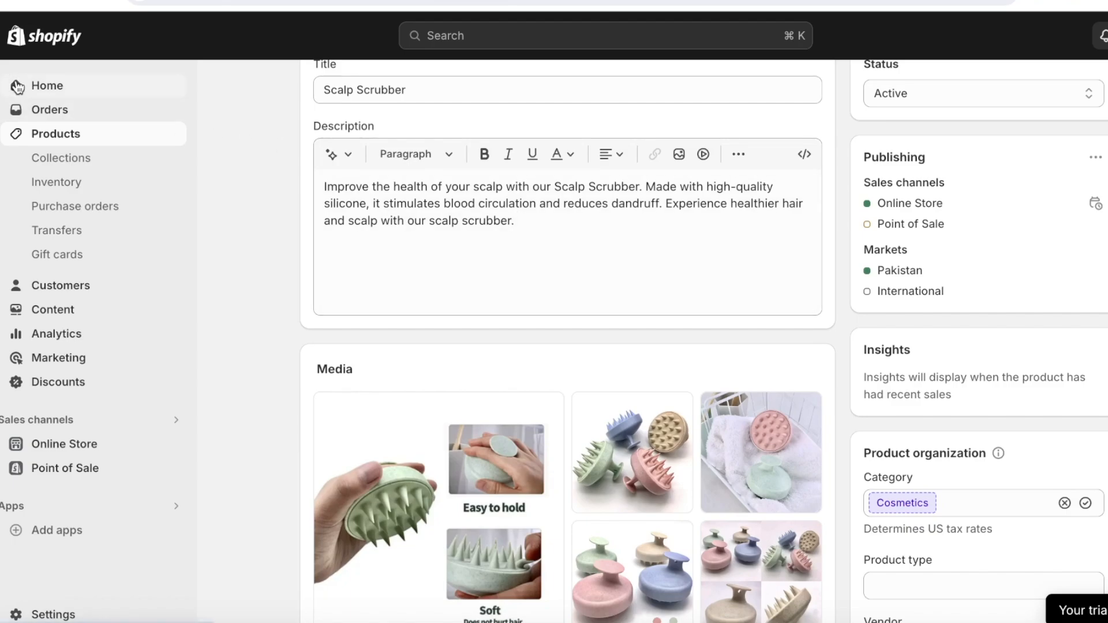
Step: In the Dawn theme editor, replace the home page's Featured collection section with a Collection list section
click(38, 442)
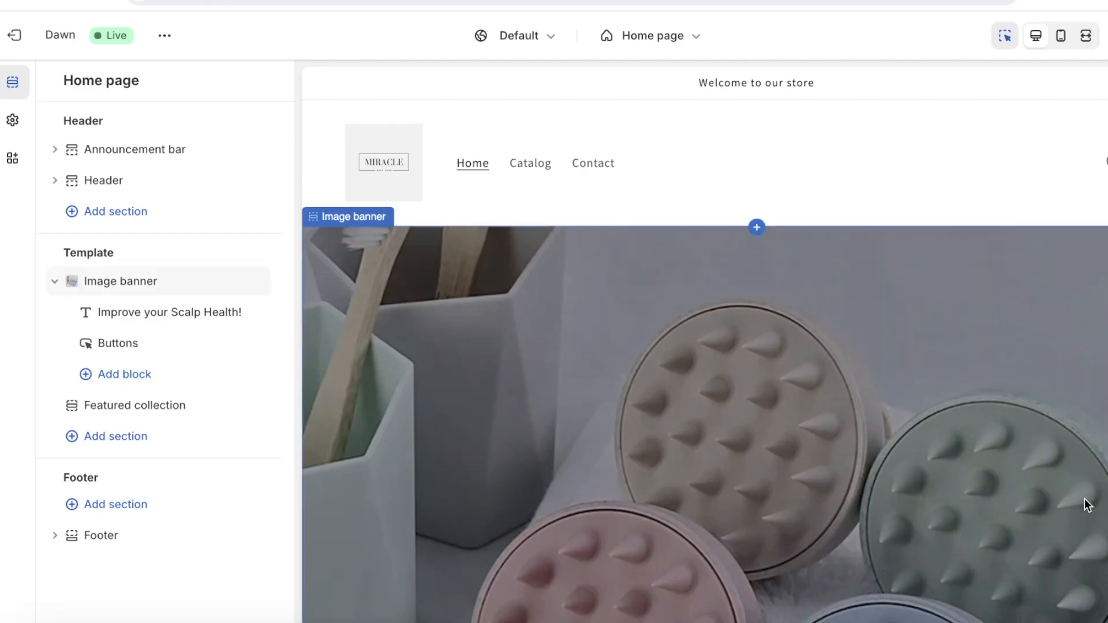
scroll(988, 377, down, 4)
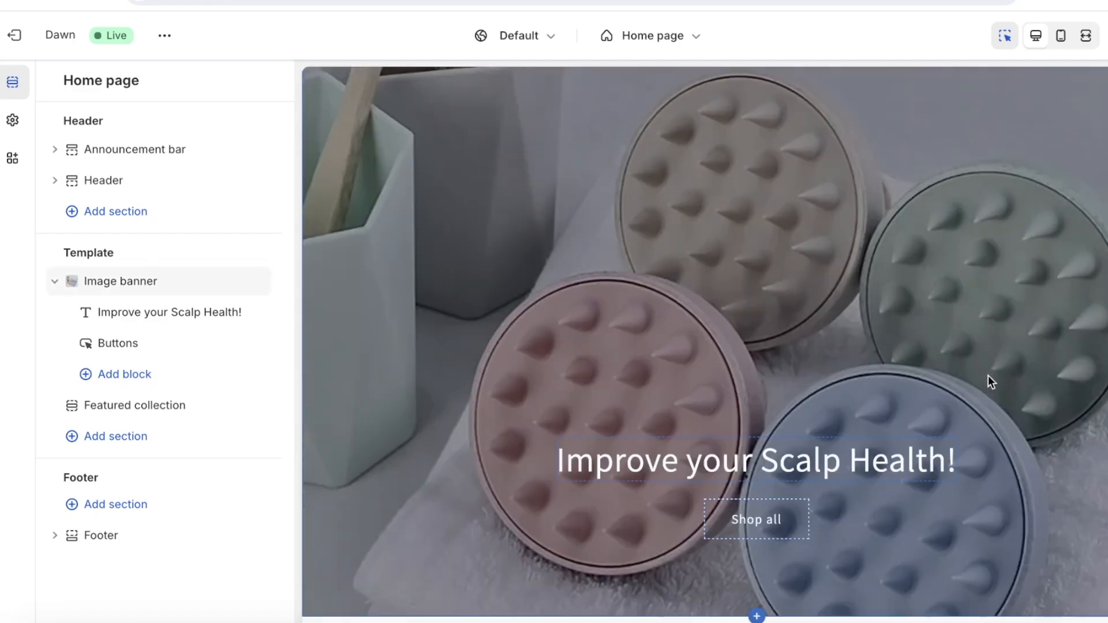
scroll(988, 376, down, 5)
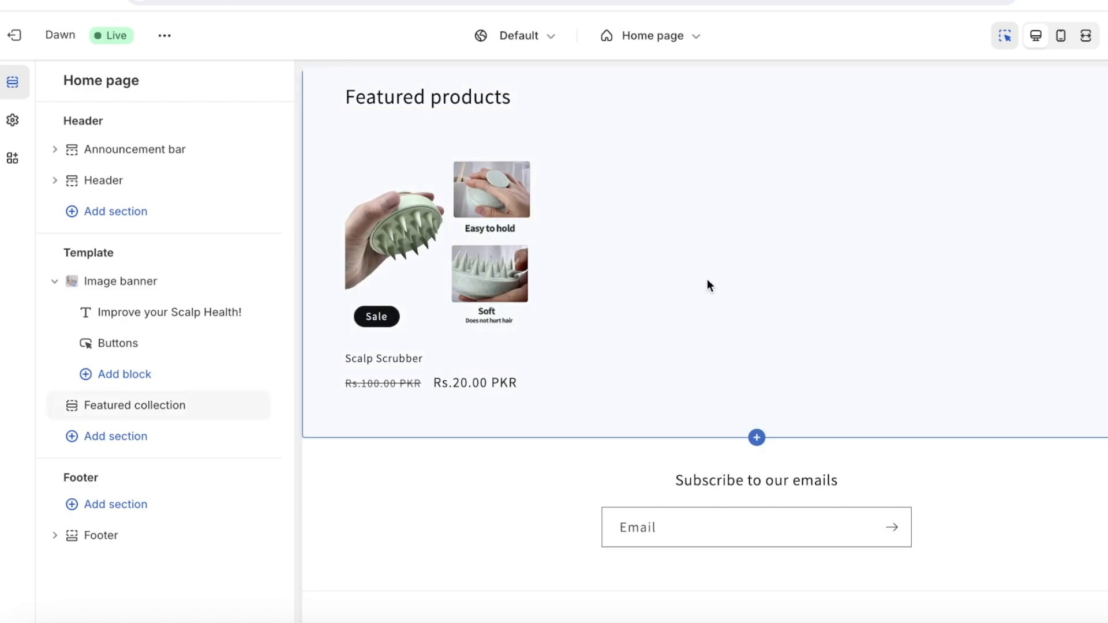
click(707, 279)
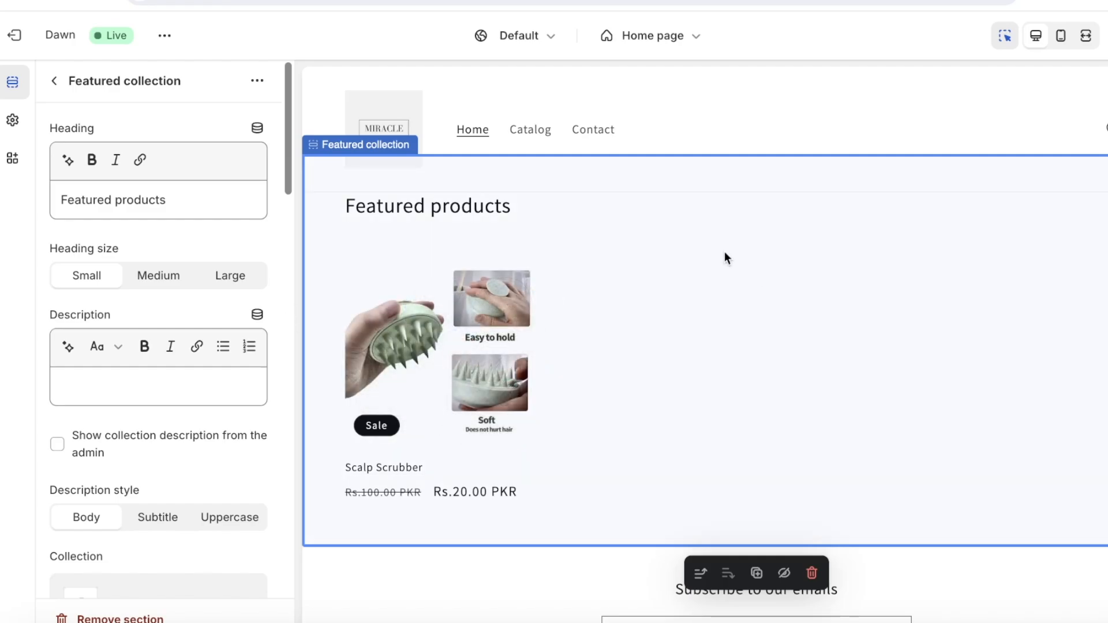
click(812, 573)
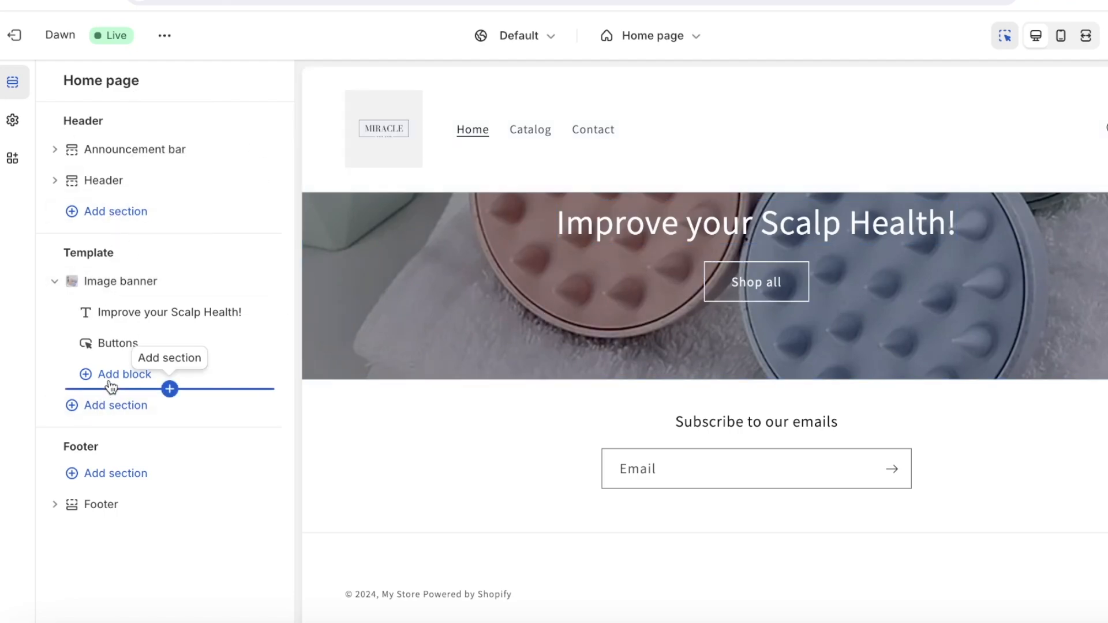
click(111, 407)
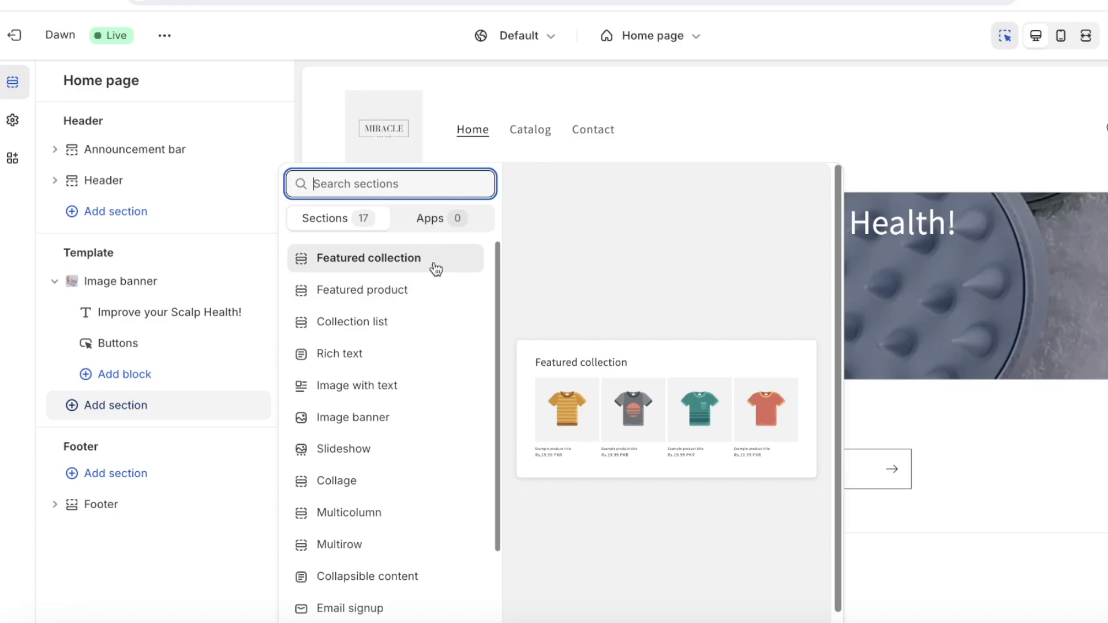
click(422, 321)
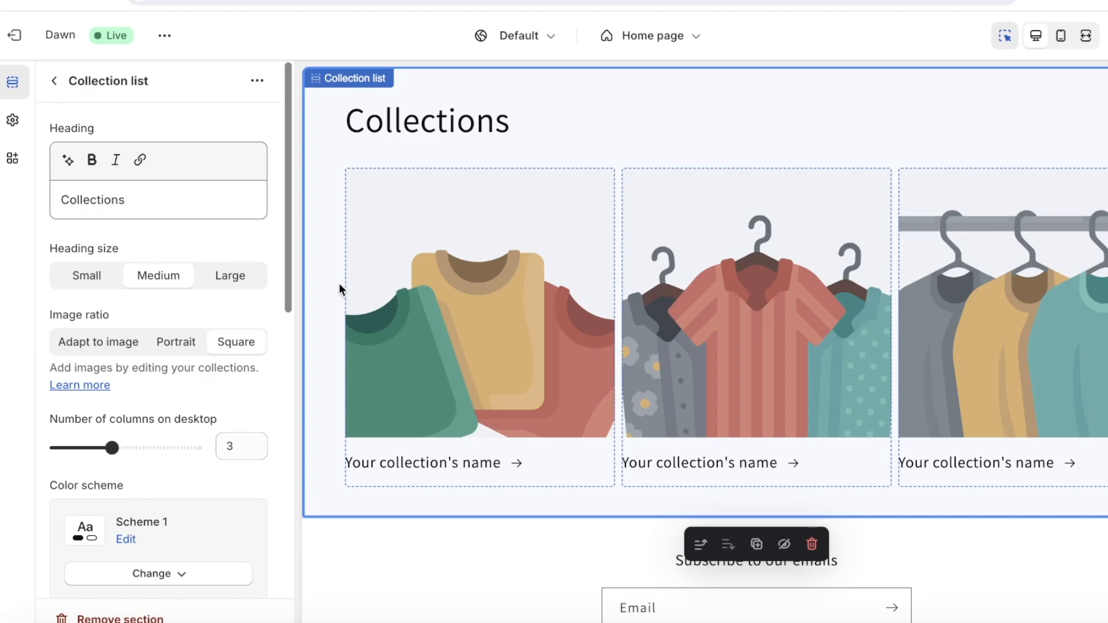
Step: Try to assign the Hair Care collection to the first tile of the Collection list section
click(483, 290)
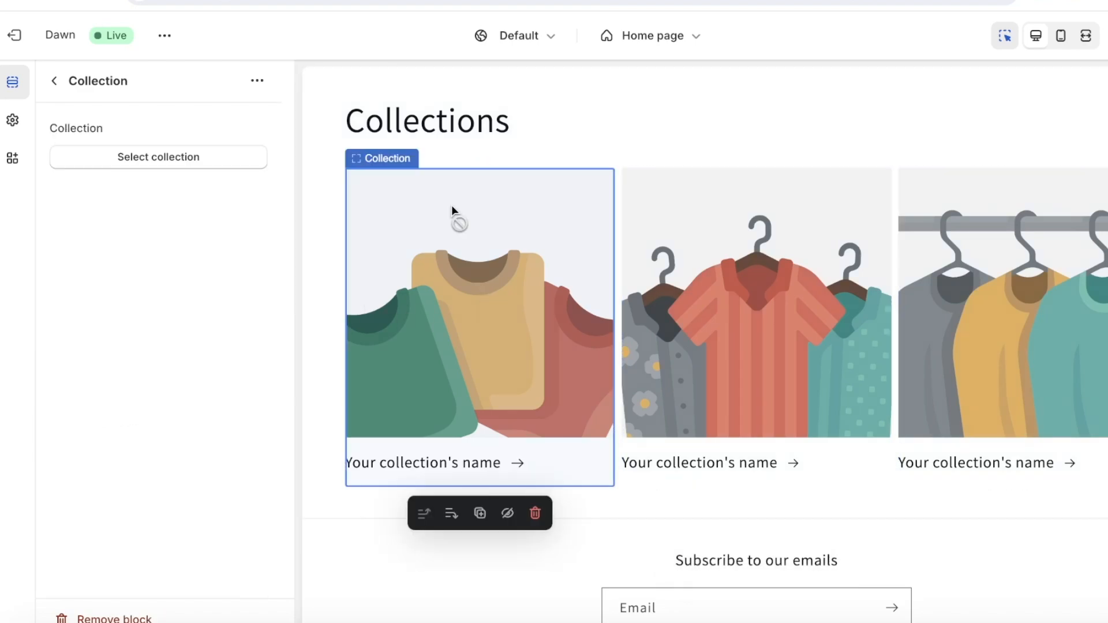
click(162, 169)
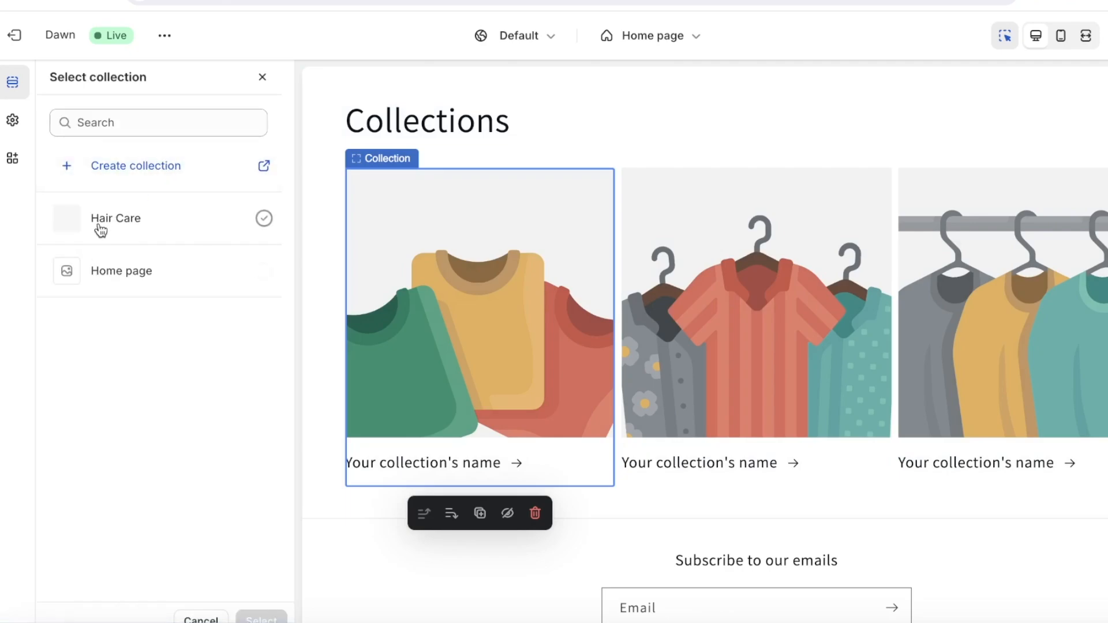
click(99, 229)
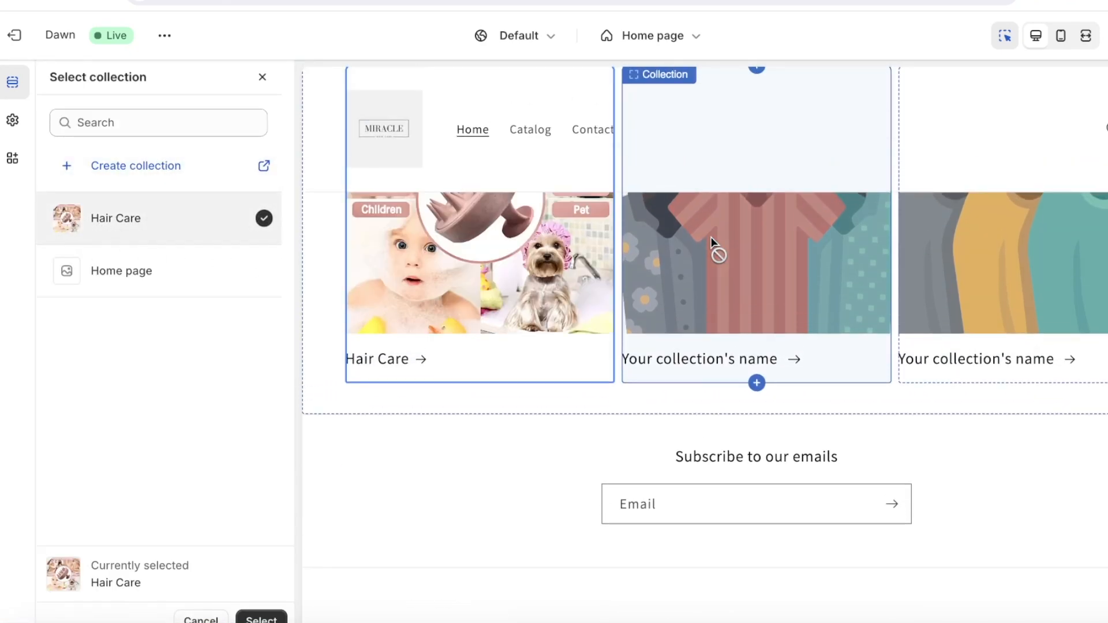
click(715, 249)
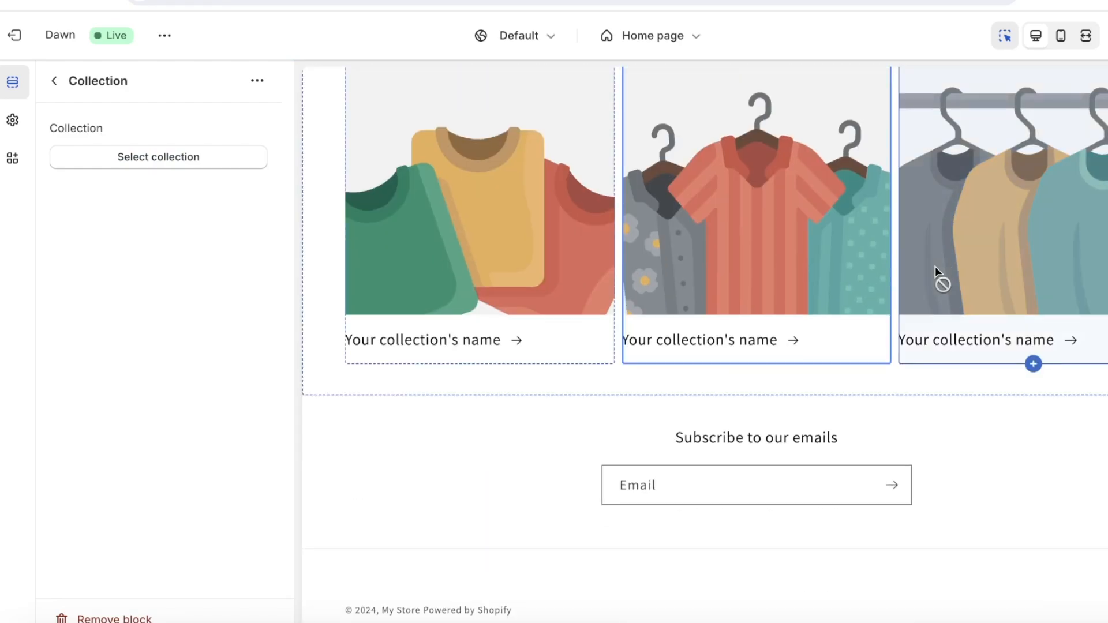
mouse_move(851, 322)
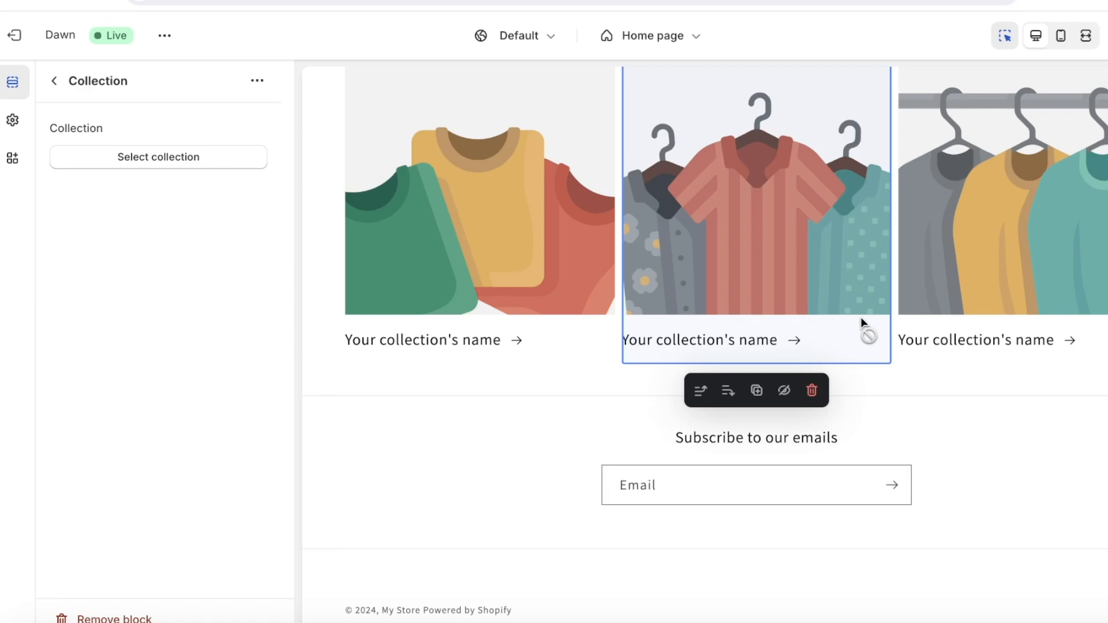
click(639, 30)
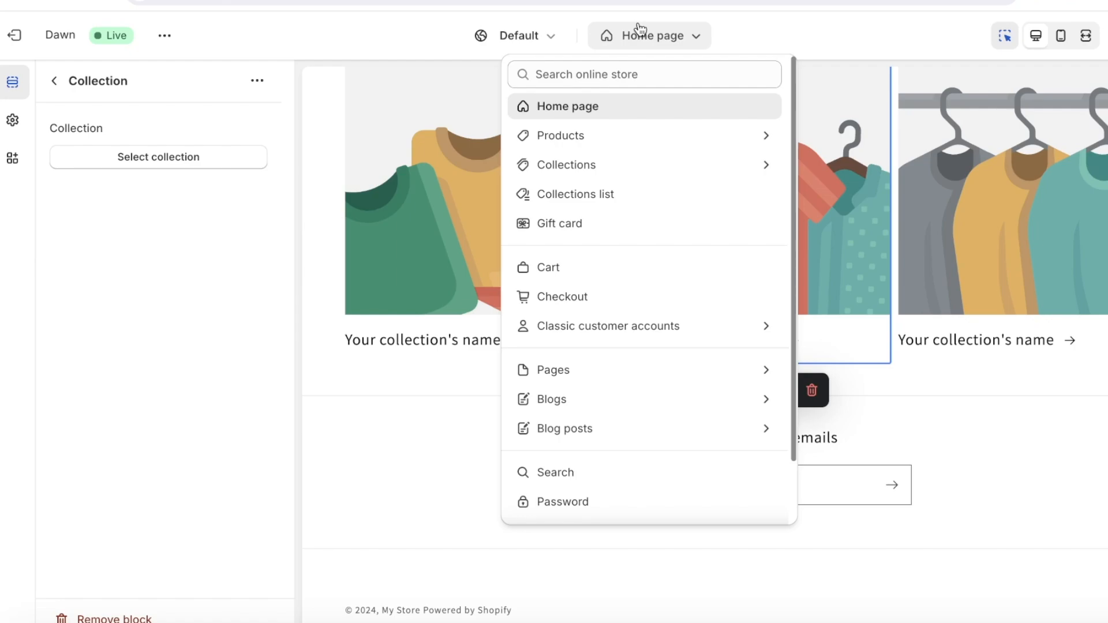
click(816, 288)
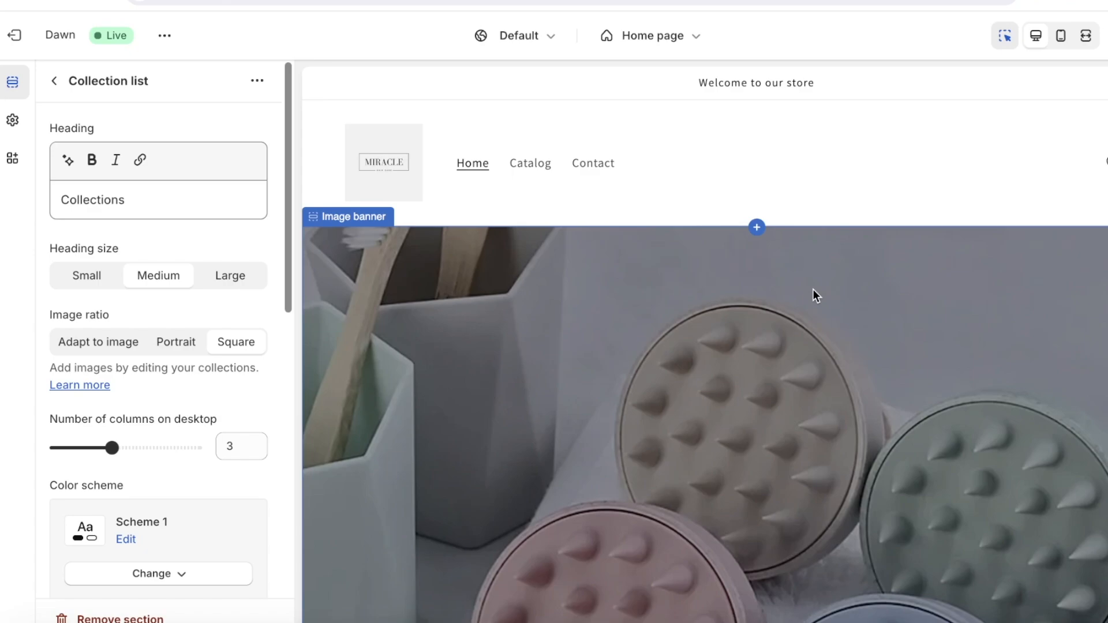
Step: Try the Mega menu and Drawer desktop menu types for the header and look through its other settings
click(752, 170)
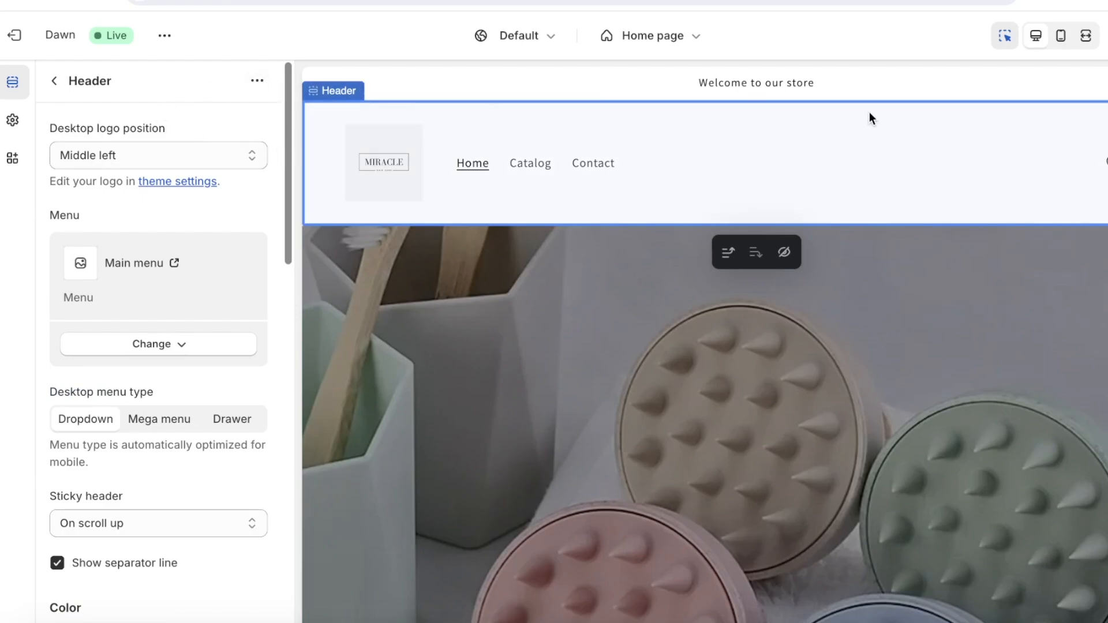
scroll(99, 257, down, 6)
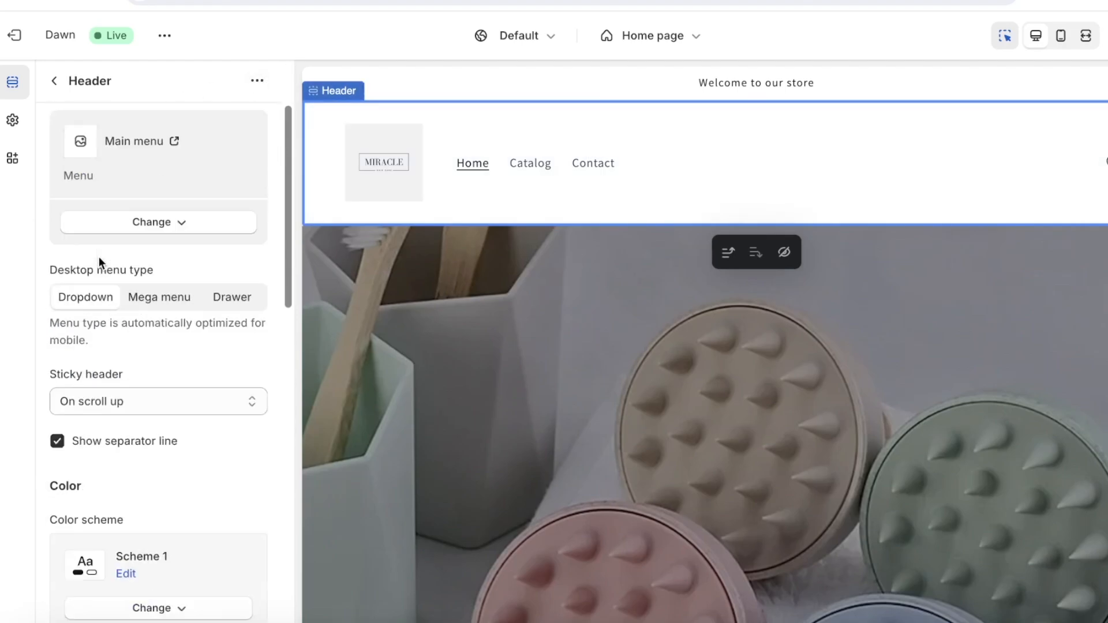
scroll(99, 257, up, 6)
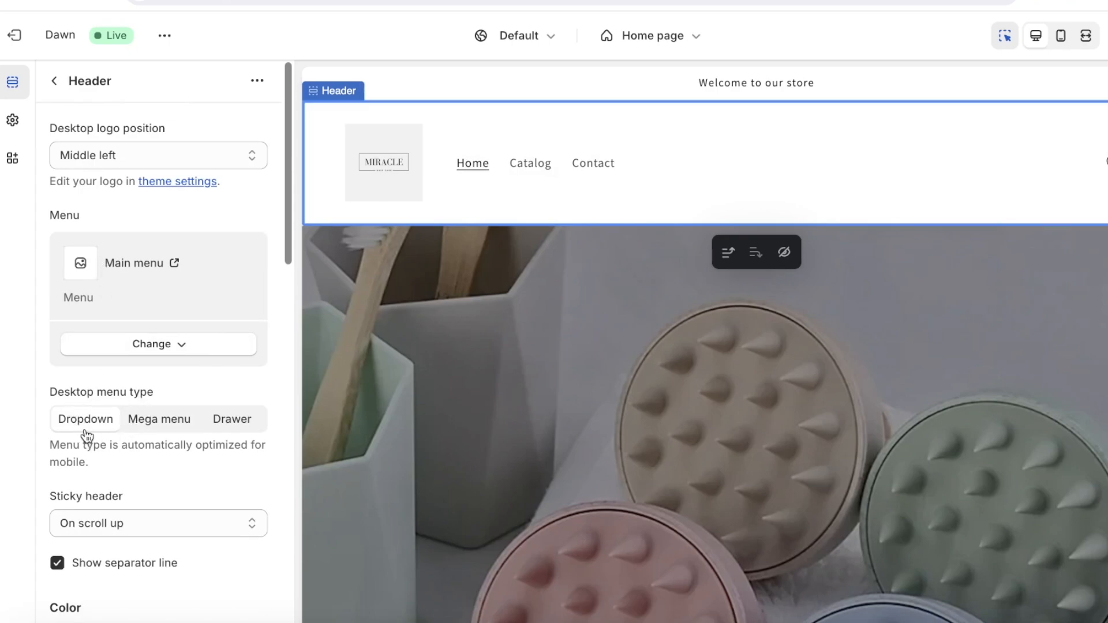
click(150, 433)
click(231, 426)
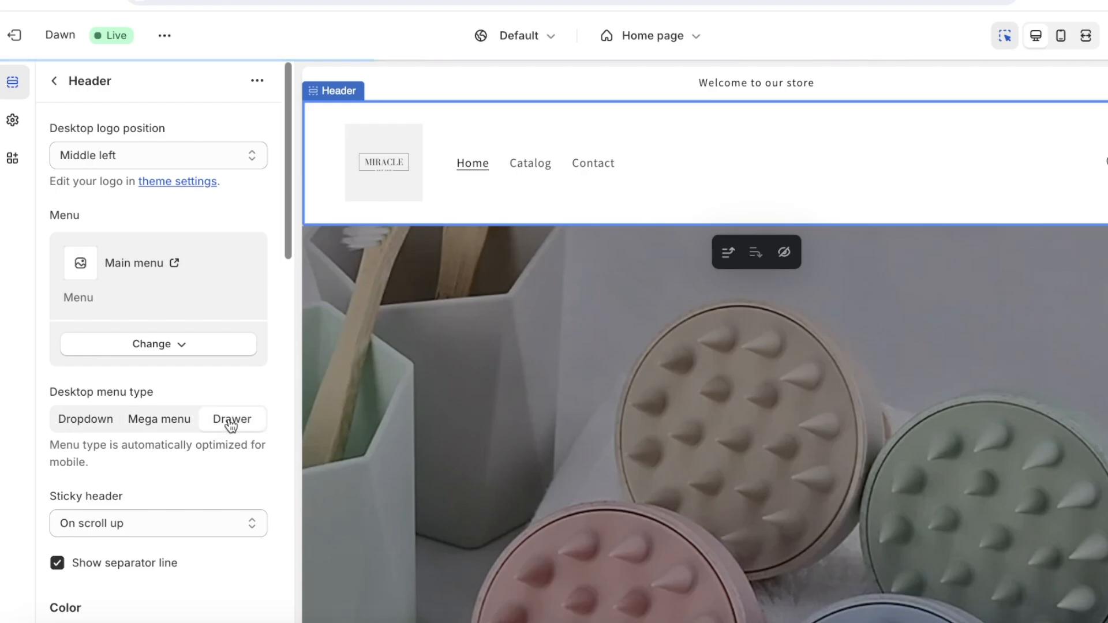
scroll(83, 452, down, 15)
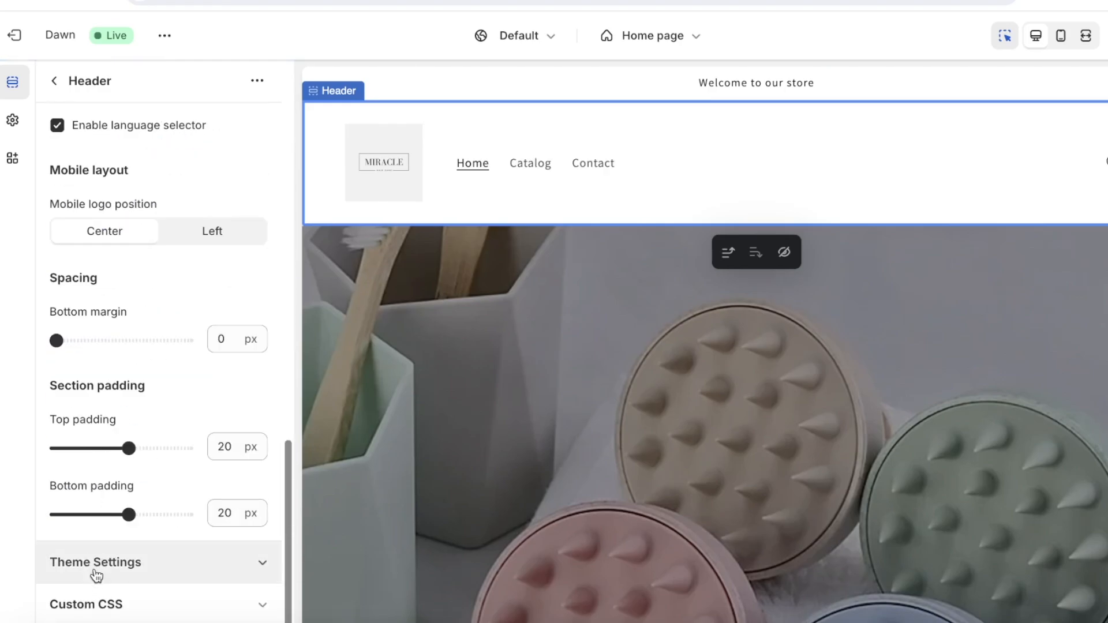
scroll(151, 427, up, 10)
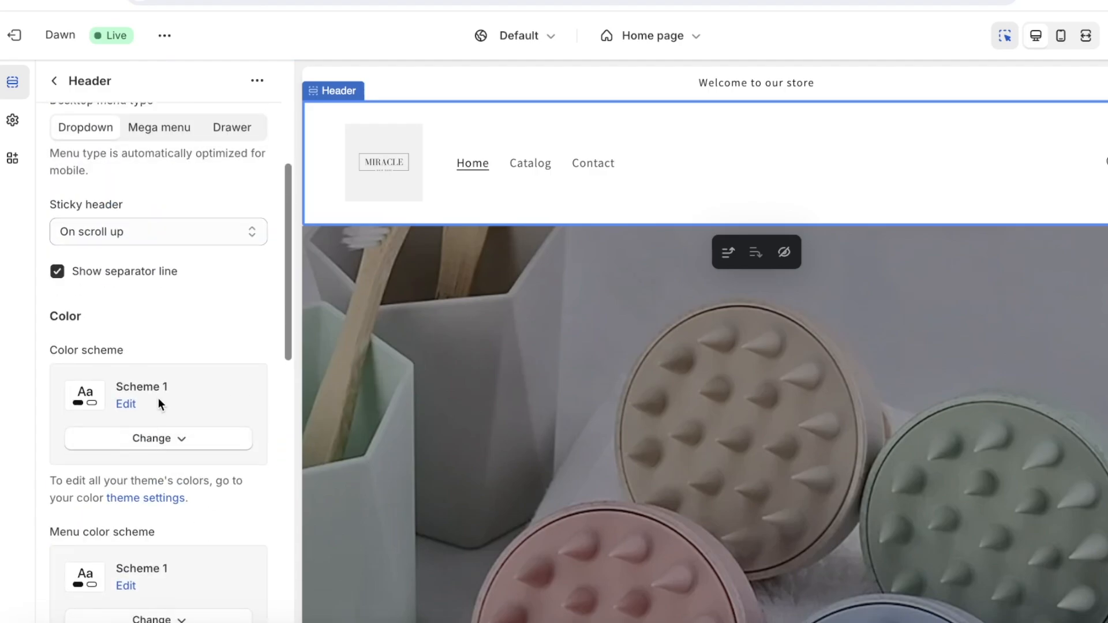
scroll(120, 295, up, 3)
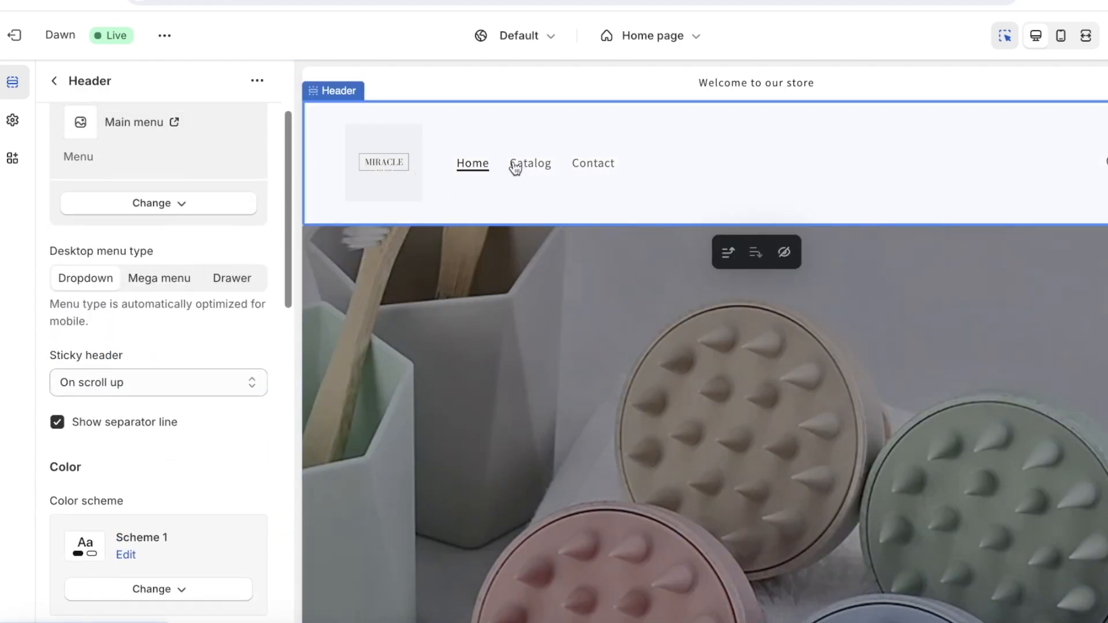
Step: Preview the store's Contact page in the theme editor and return to the Home page
click(378, 168)
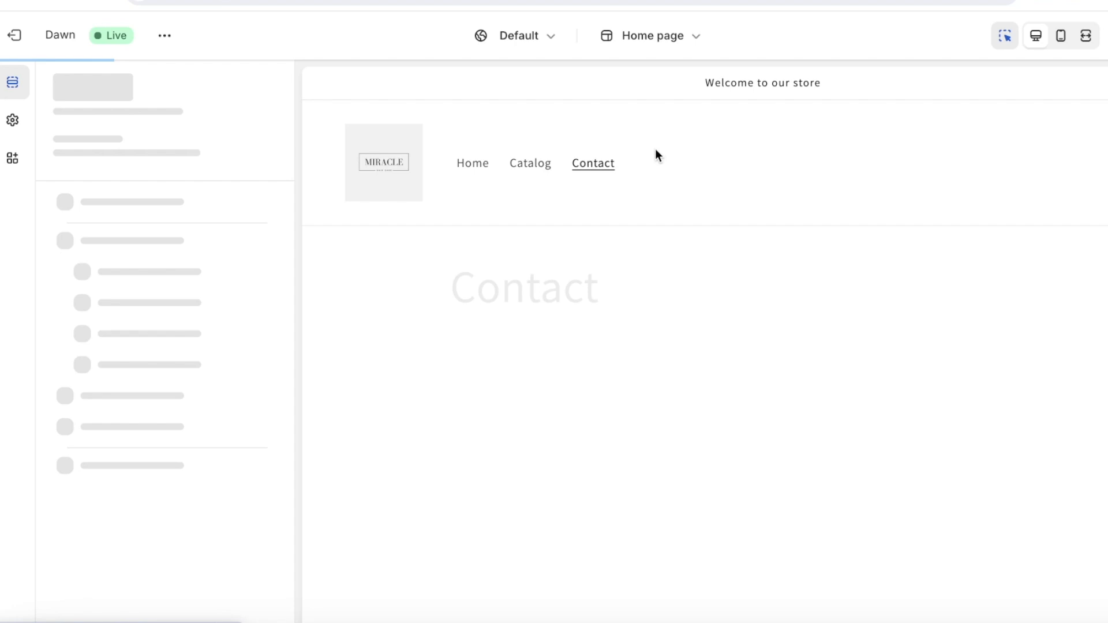
click(492, 167)
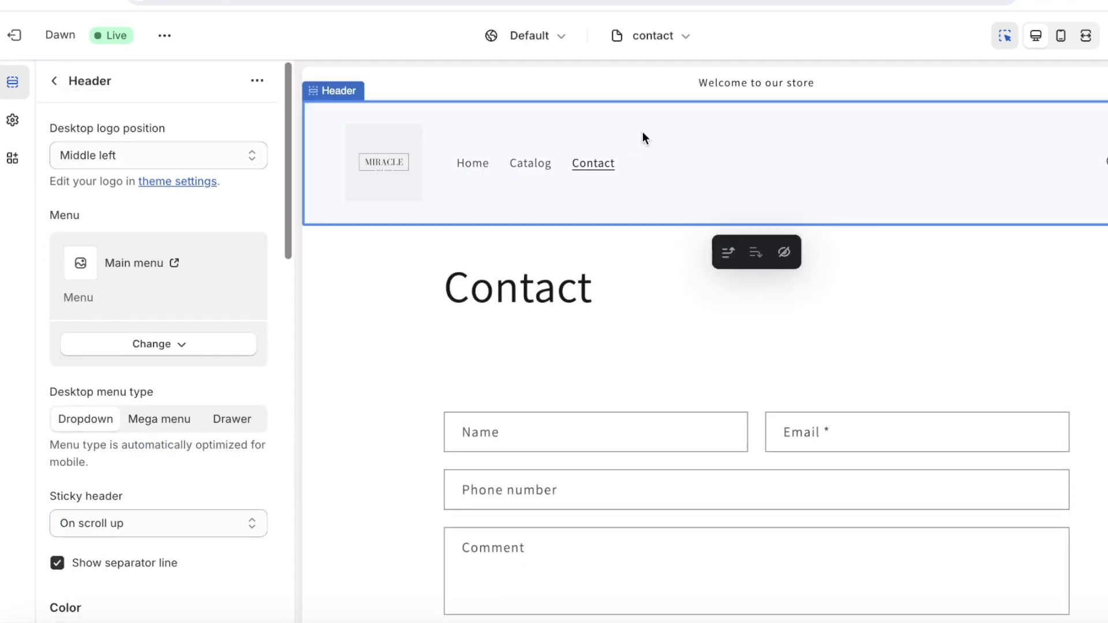
click(649, 36)
click(588, 107)
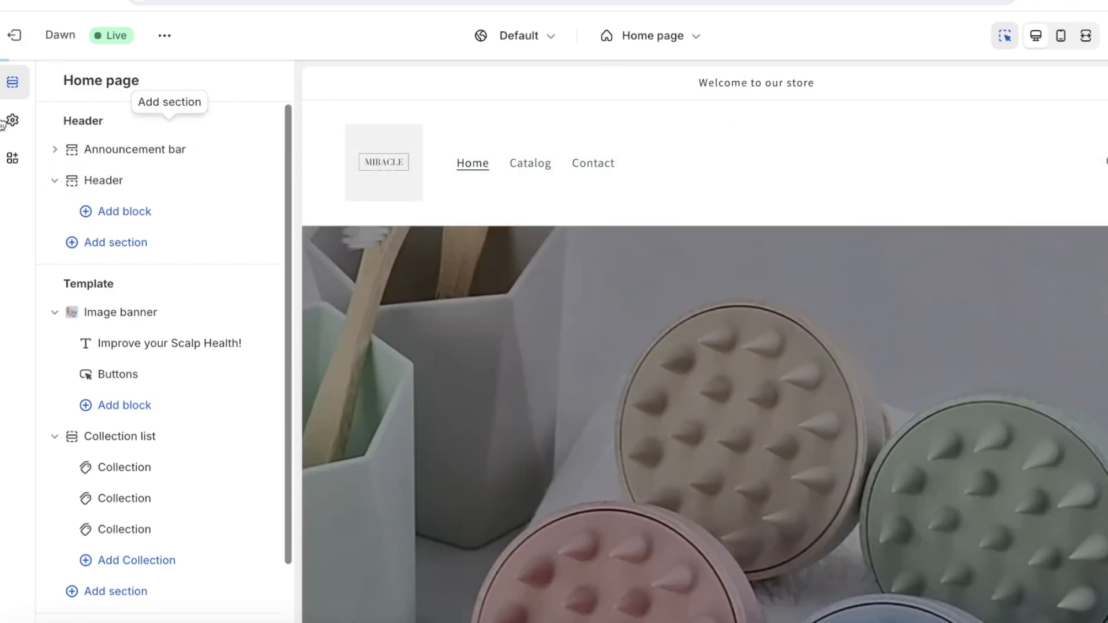
Step: Leave the theme editor and open the store's Main menu for editing in the navigation settings
click(14, 35)
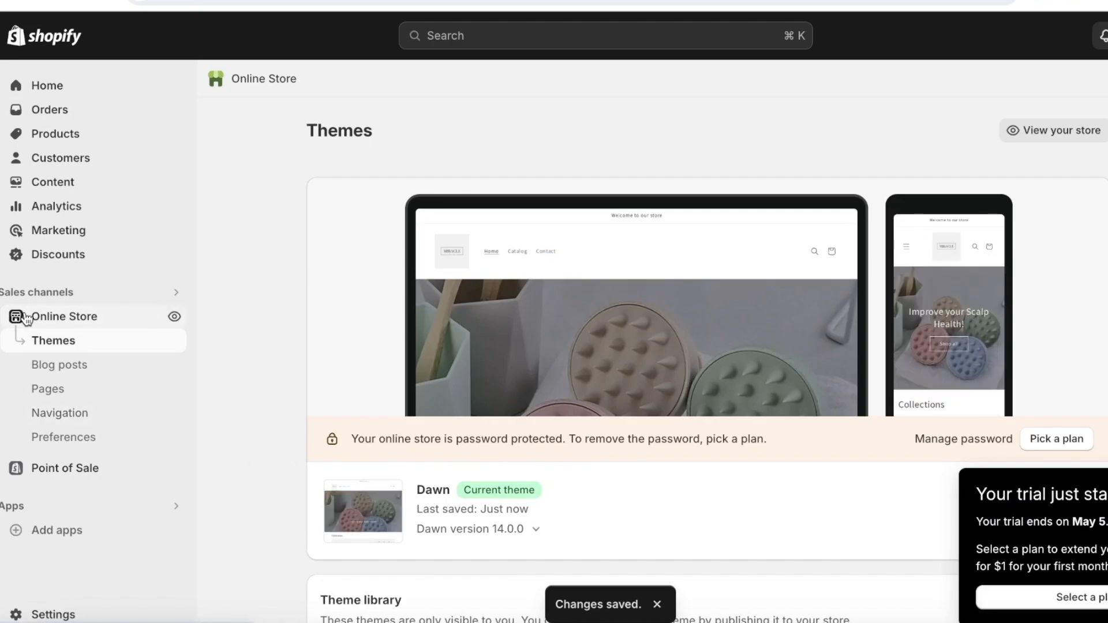
click(38, 417)
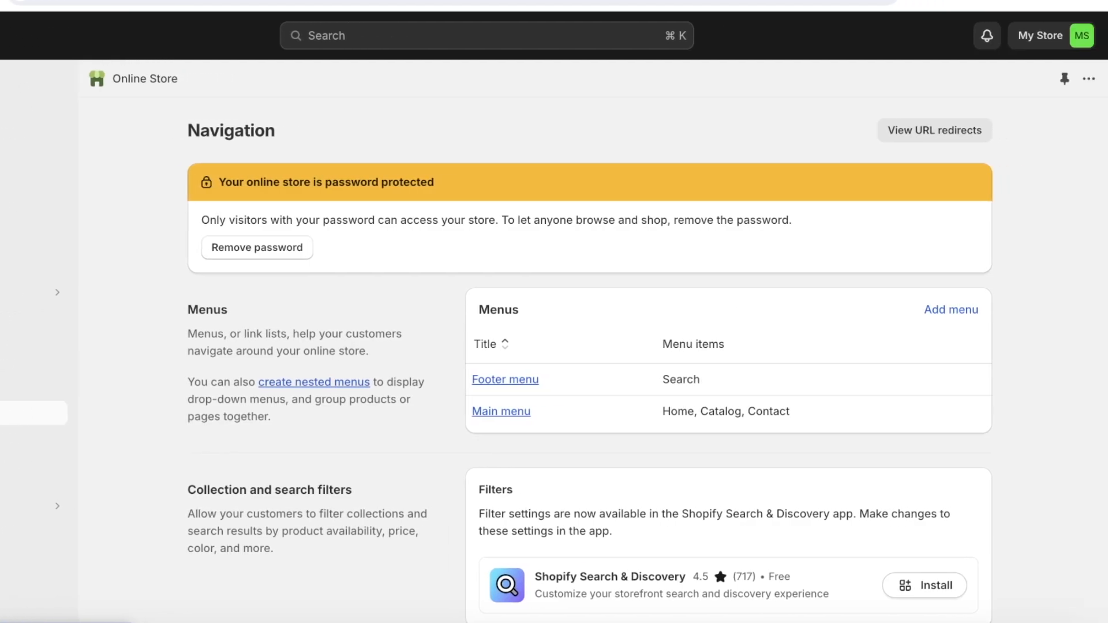
scroll(465, 388, down, 1)
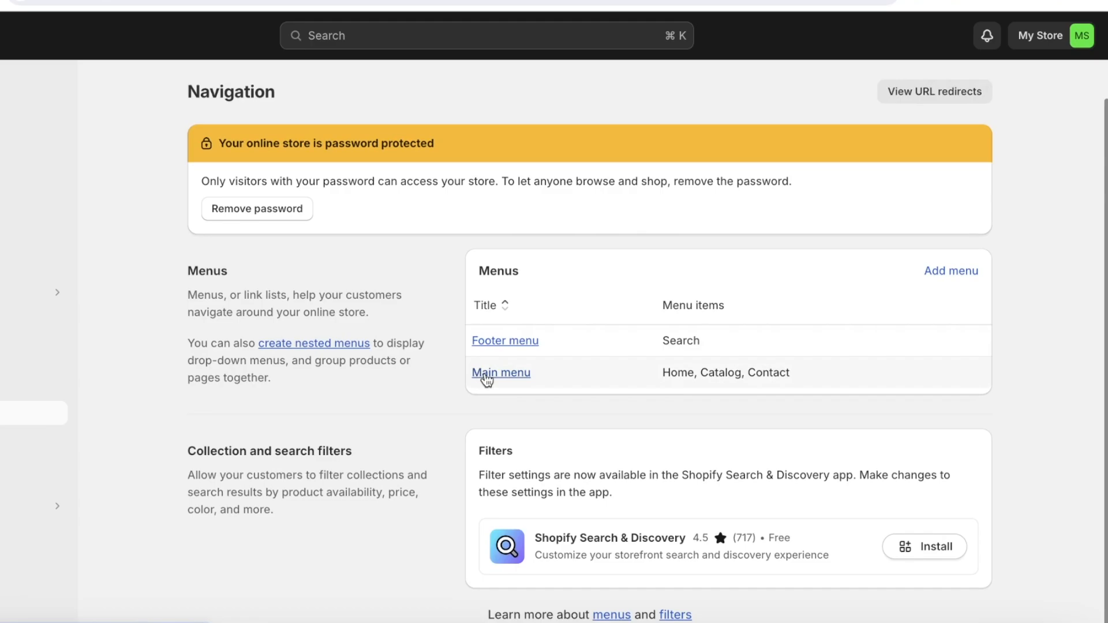
click(500, 374)
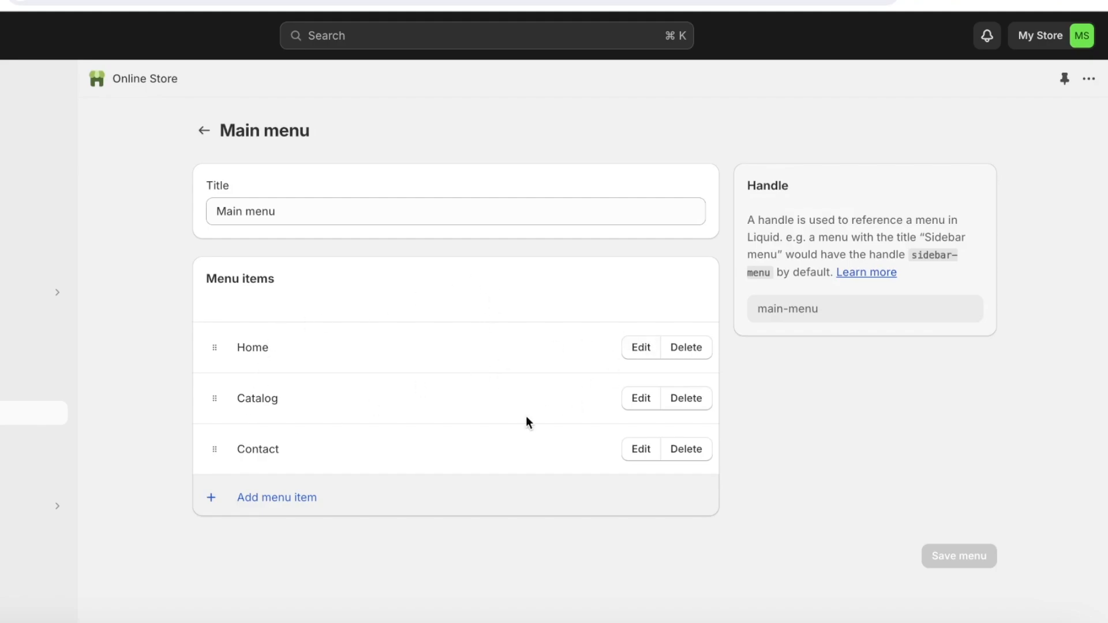
Step: Add a menu item named Hair Care to the Main menu, linked to the Hair Care collection
click(268, 498)
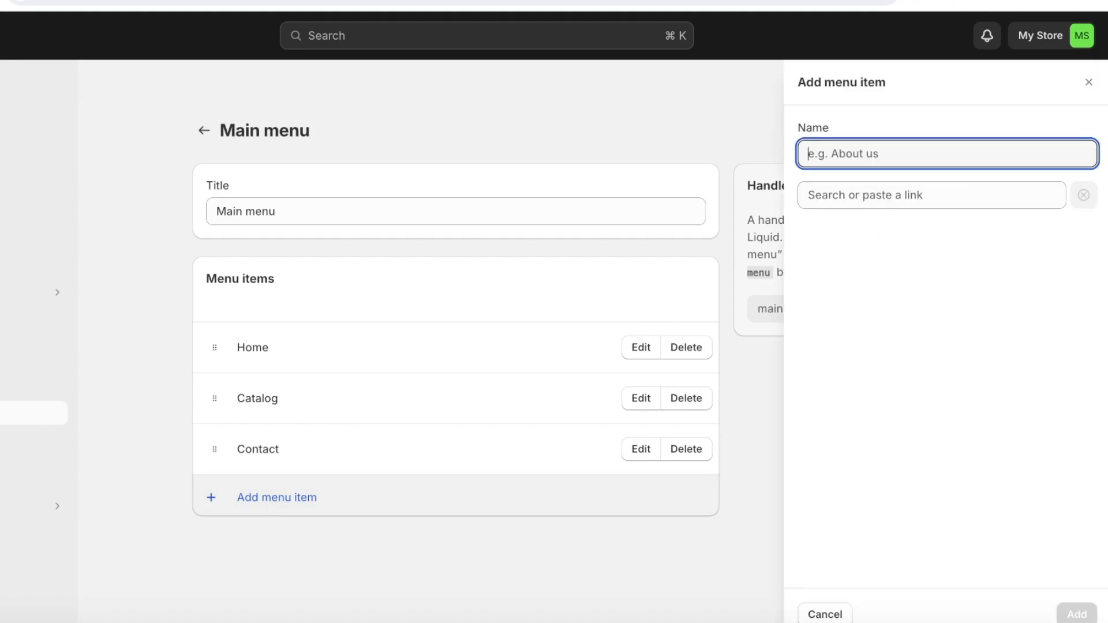
text(G)
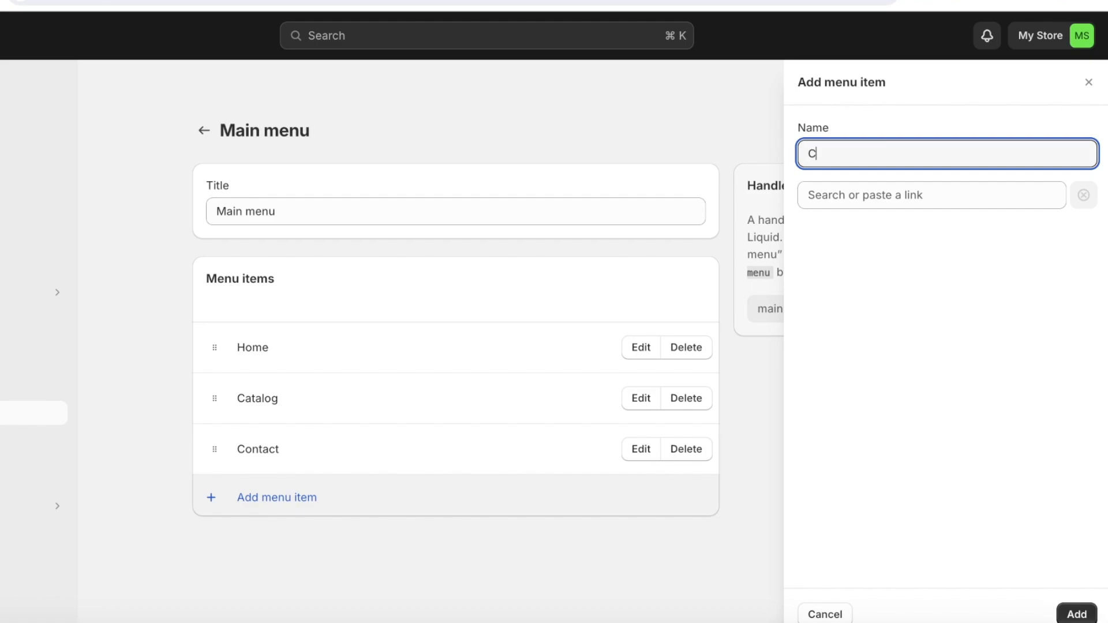
key(BackSpace)
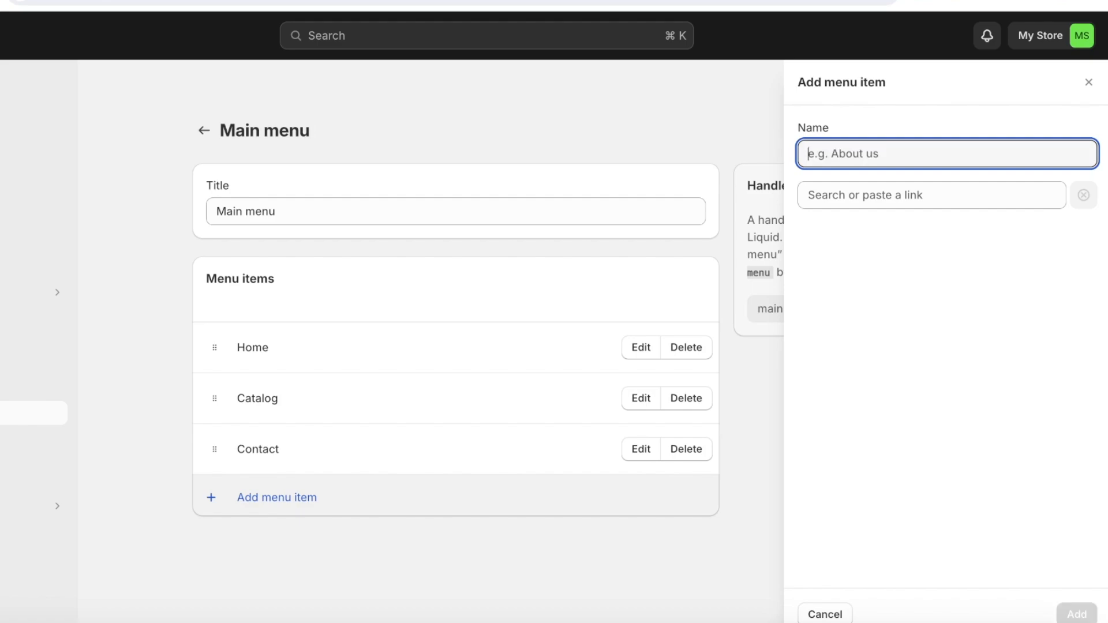
text(Hair Care)
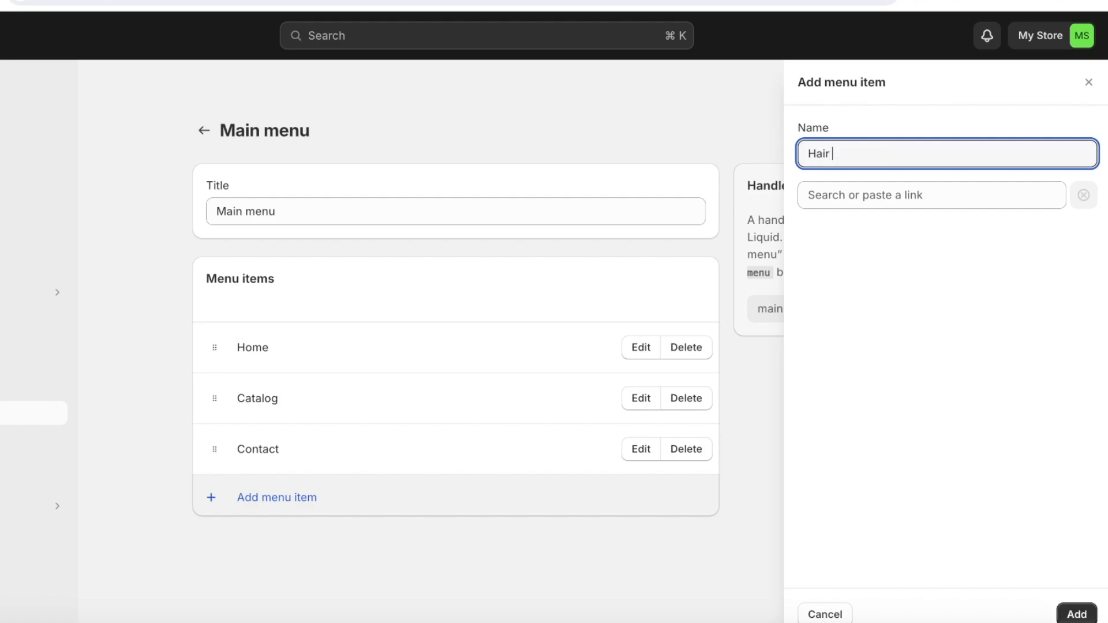
click(1024, 184)
click(1000, 197)
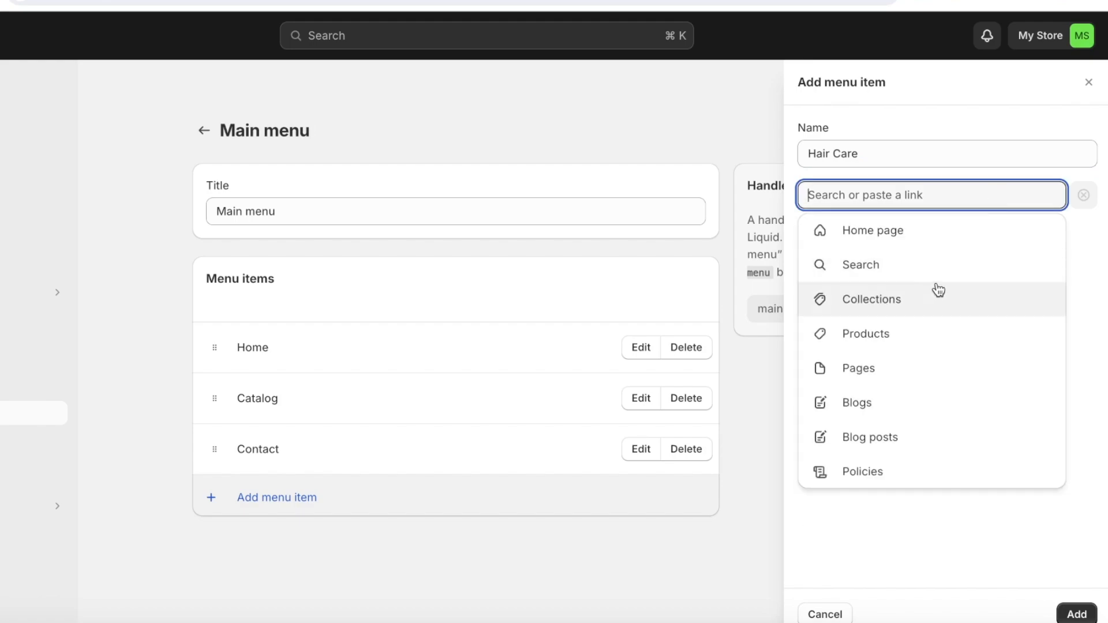
click(868, 294)
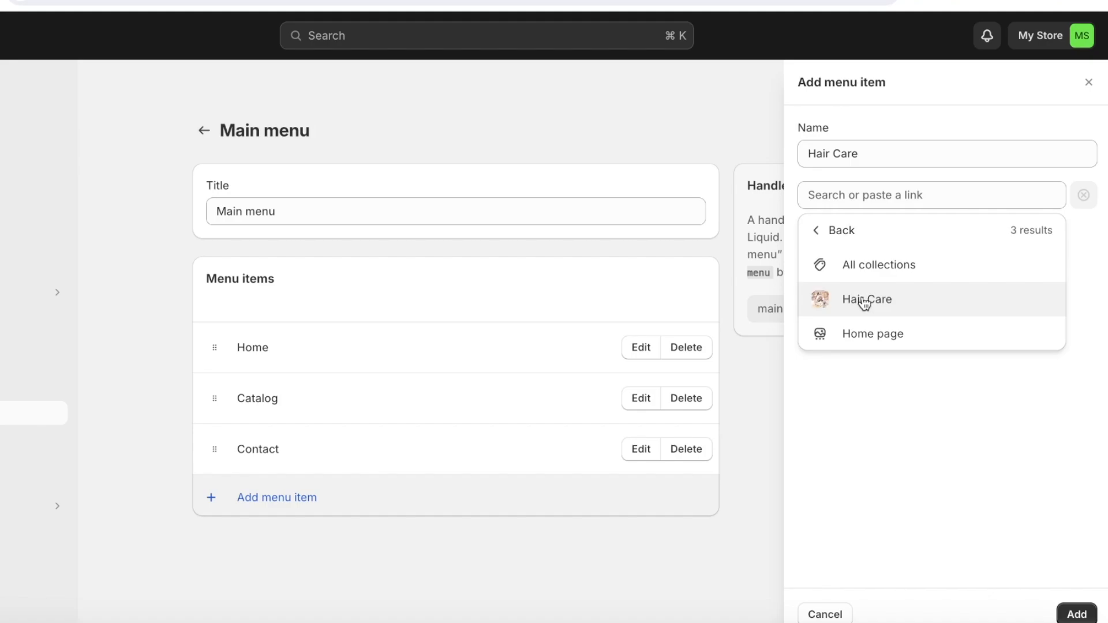
click(864, 300)
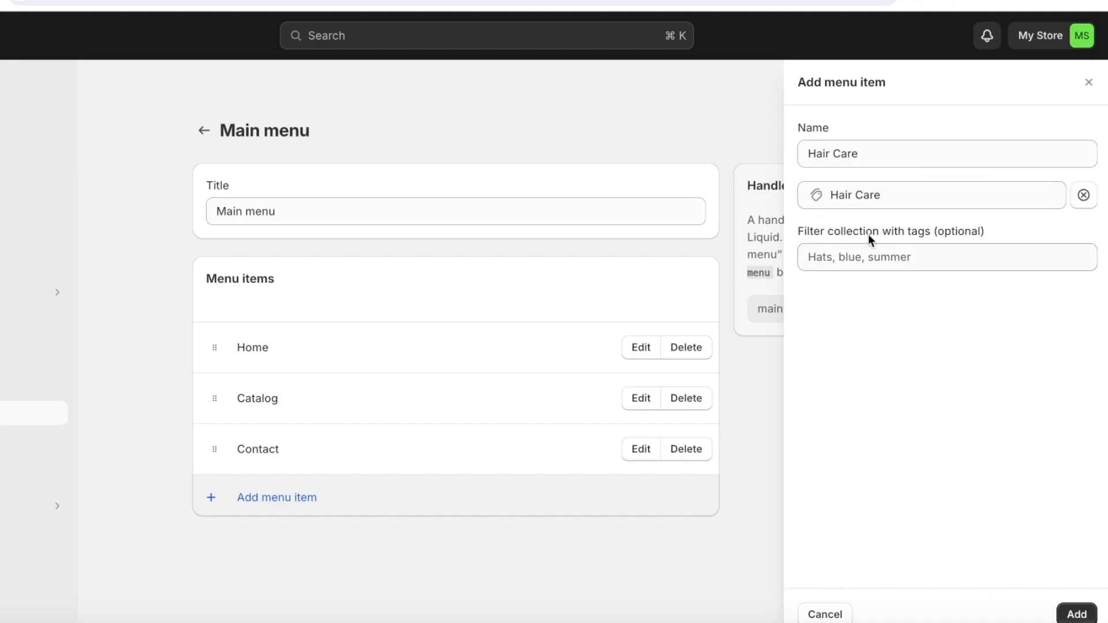
click(1077, 614)
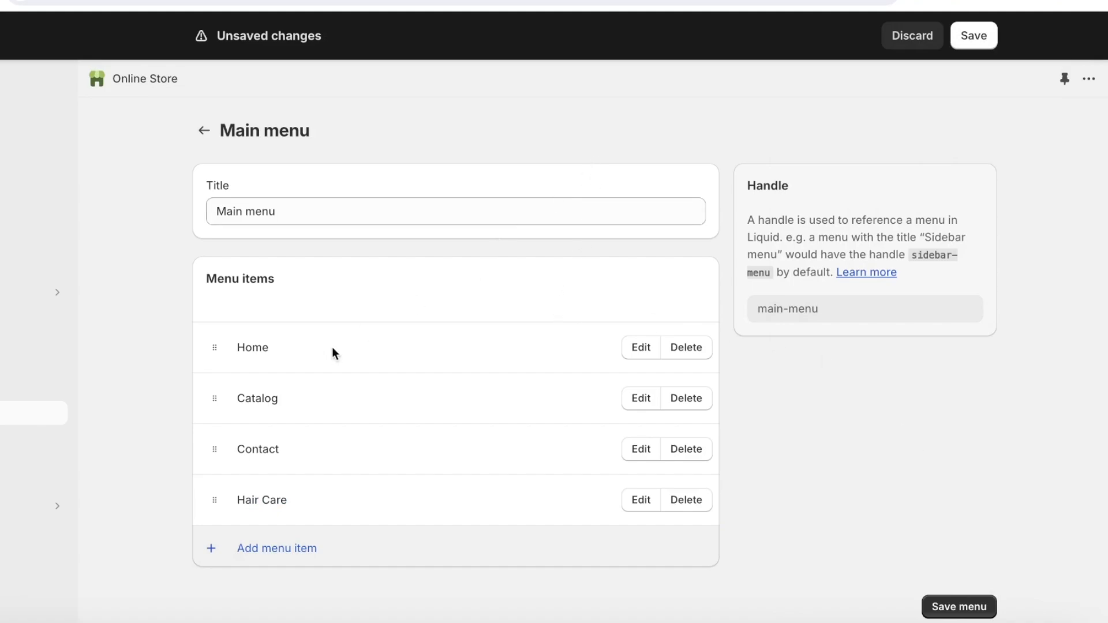
Step: Move the Hair Care item between Home and Catalog in the Main menu and save the menu
drag(213, 523, 215, 500)
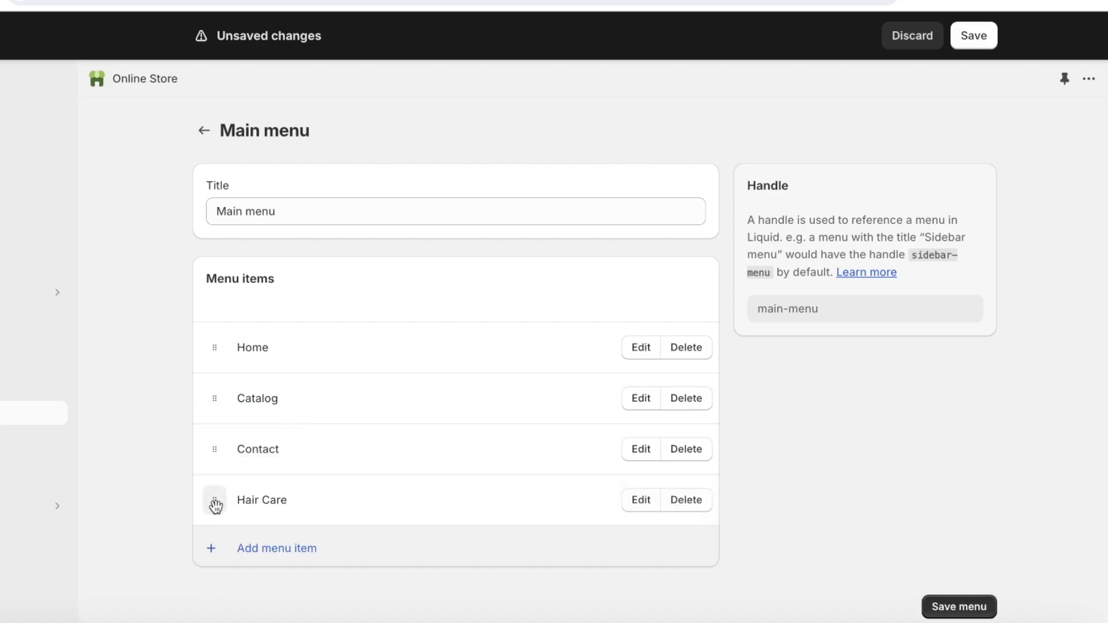
drag(213, 504, 220, 432)
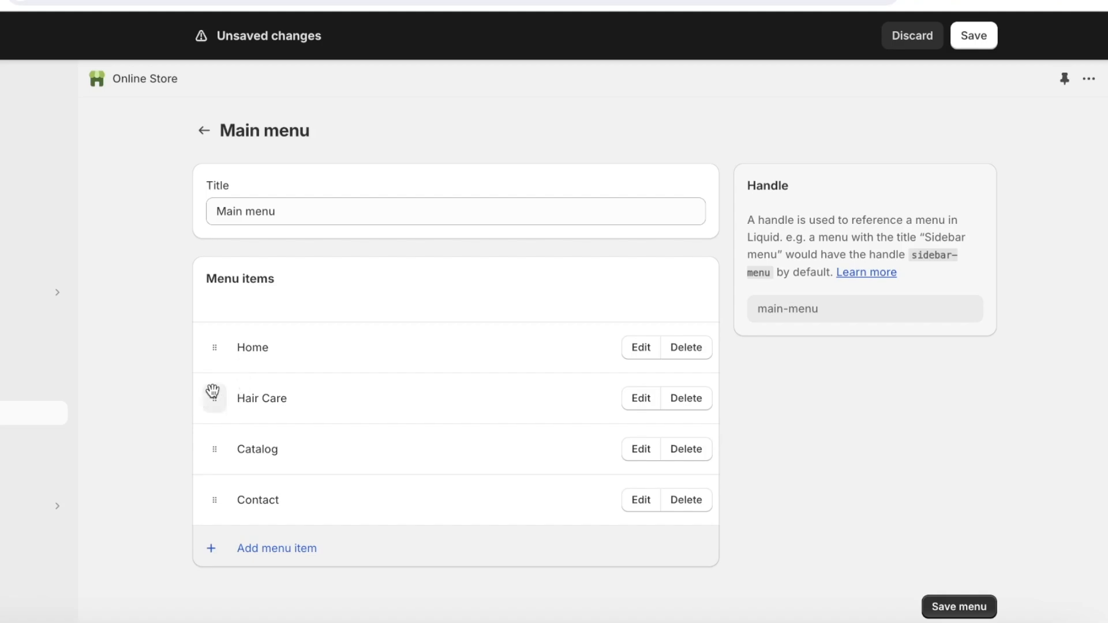
drag(213, 398, 215, 394)
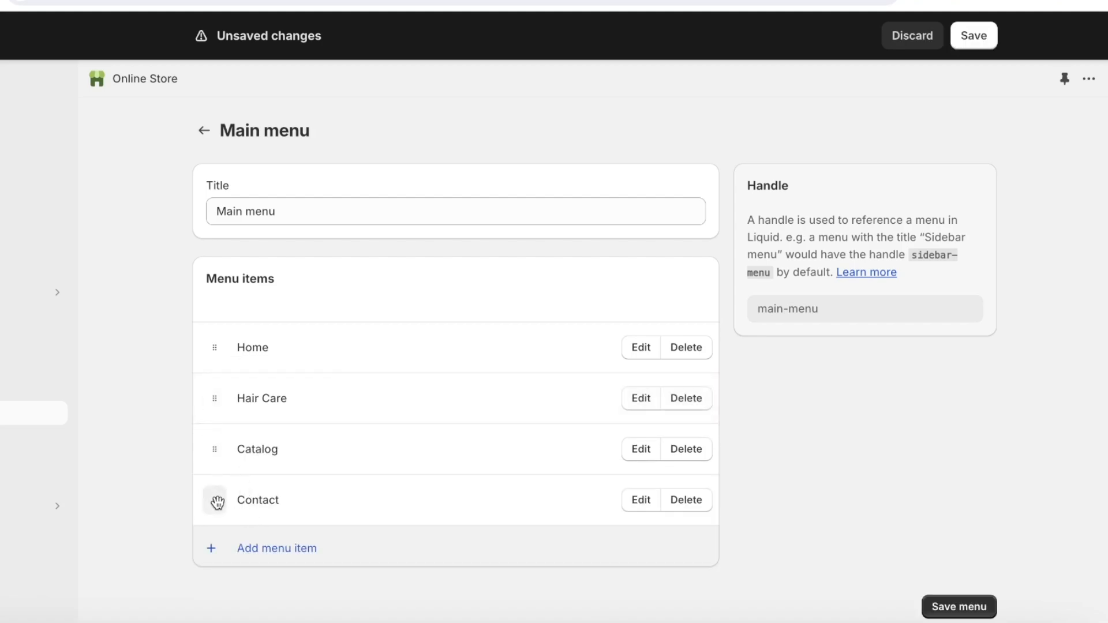
mouse_move(214, 501)
mouse_down()
mouse_move(217, 468)
mouse_move(213, 520)
mouse_up()
click(956, 610)
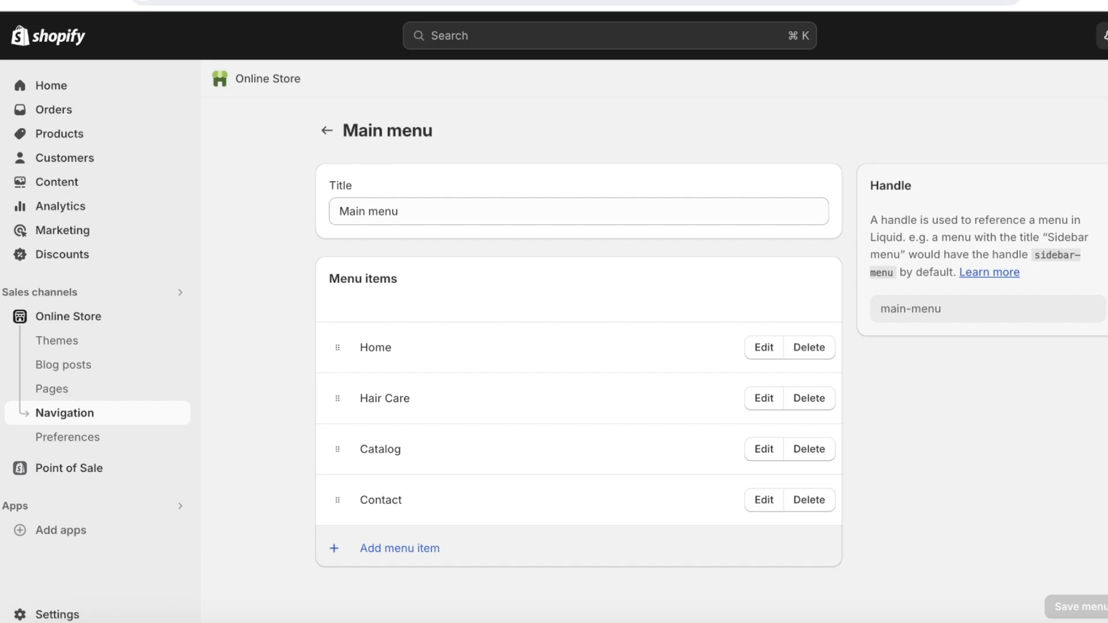
Step: Open the Policies page in the store settings and turn on the return rules
click(45, 613)
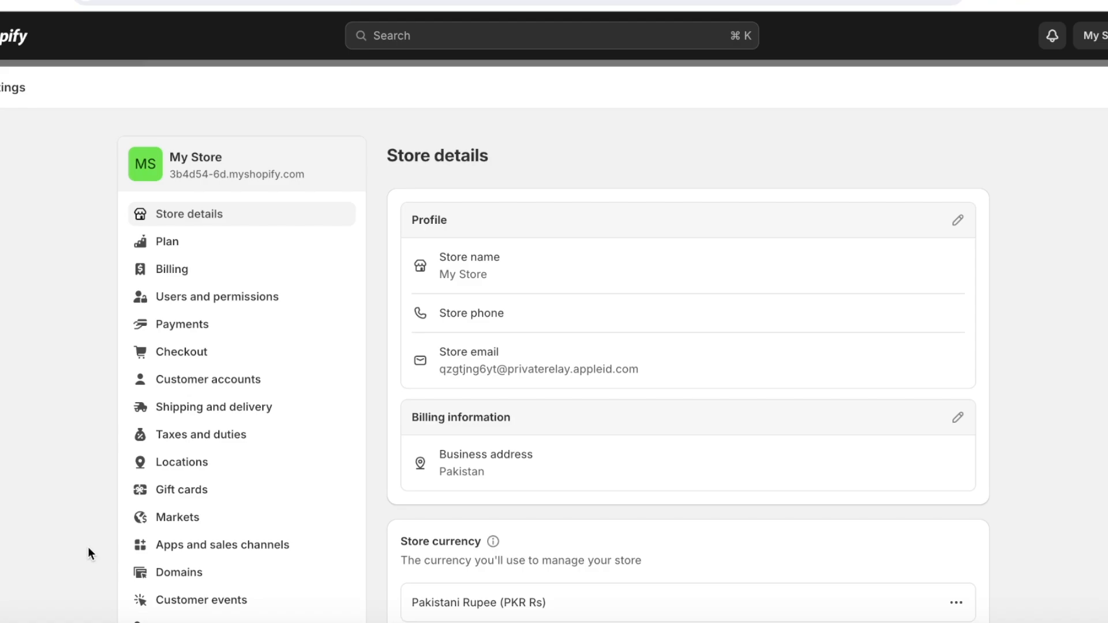
scroll(253, 410, down, 10)
scroll(136, 453, up, 10)
click(149, 434)
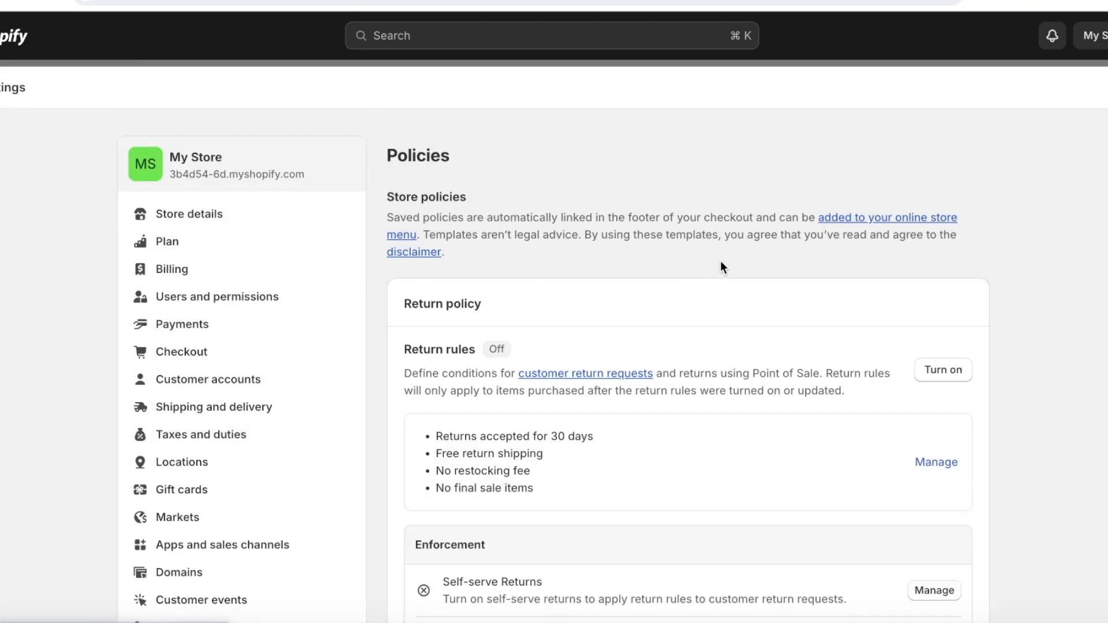
scroll(541, 262, down, 3)
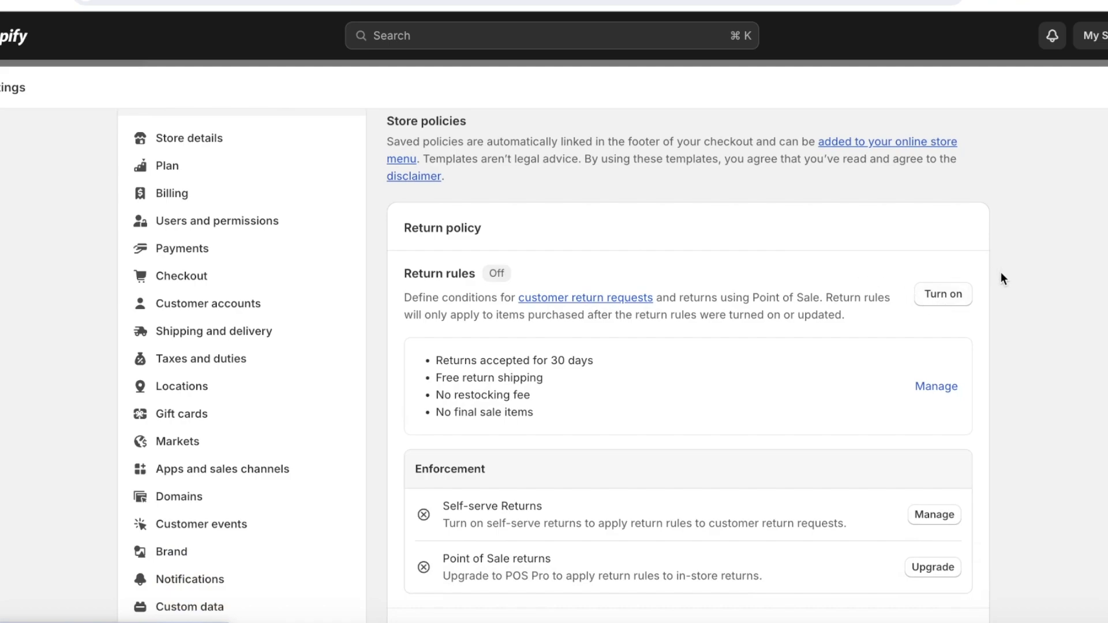
click(945, 290)
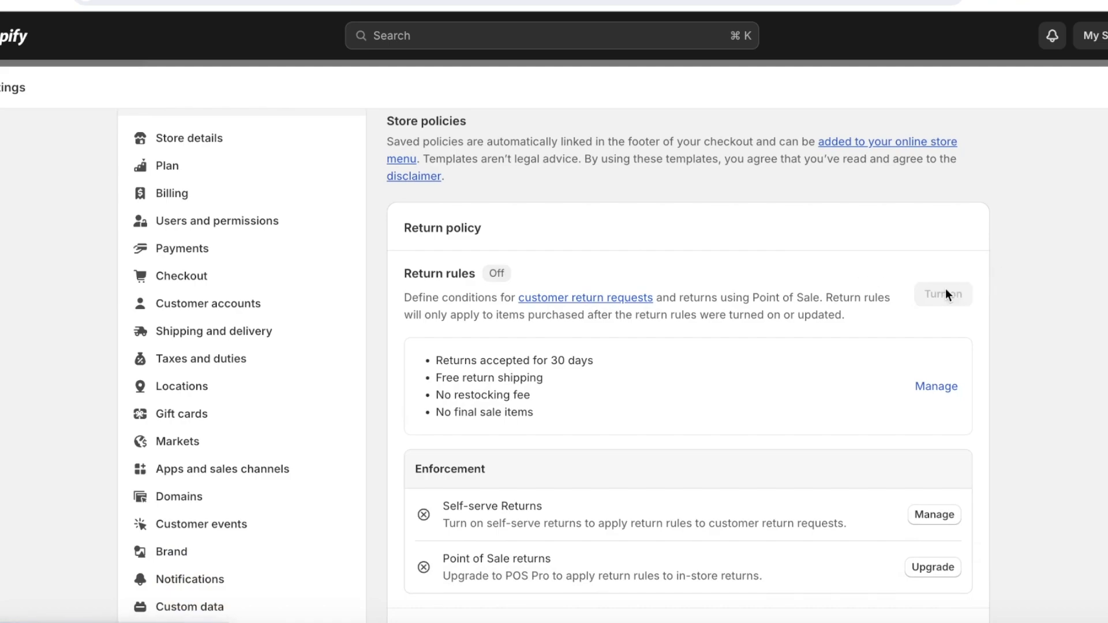
Step: Create the written return and refund policy from the template and look through its text
scroll(947, 296, down, 1)
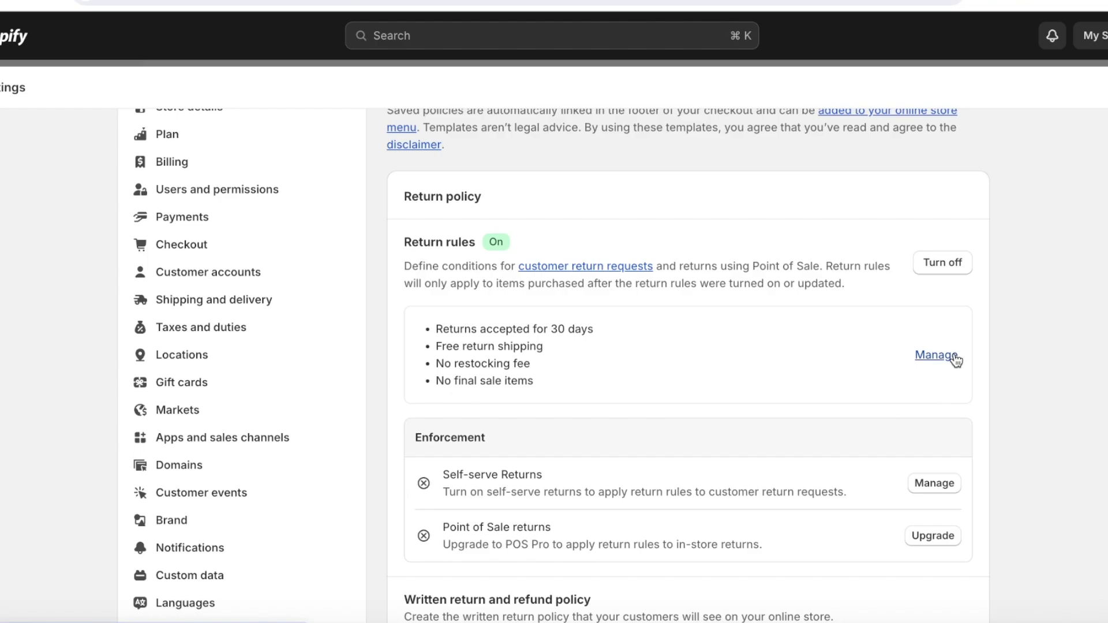
scroll(954, 349, down, 5)
scroll(635, 444, down, 3)
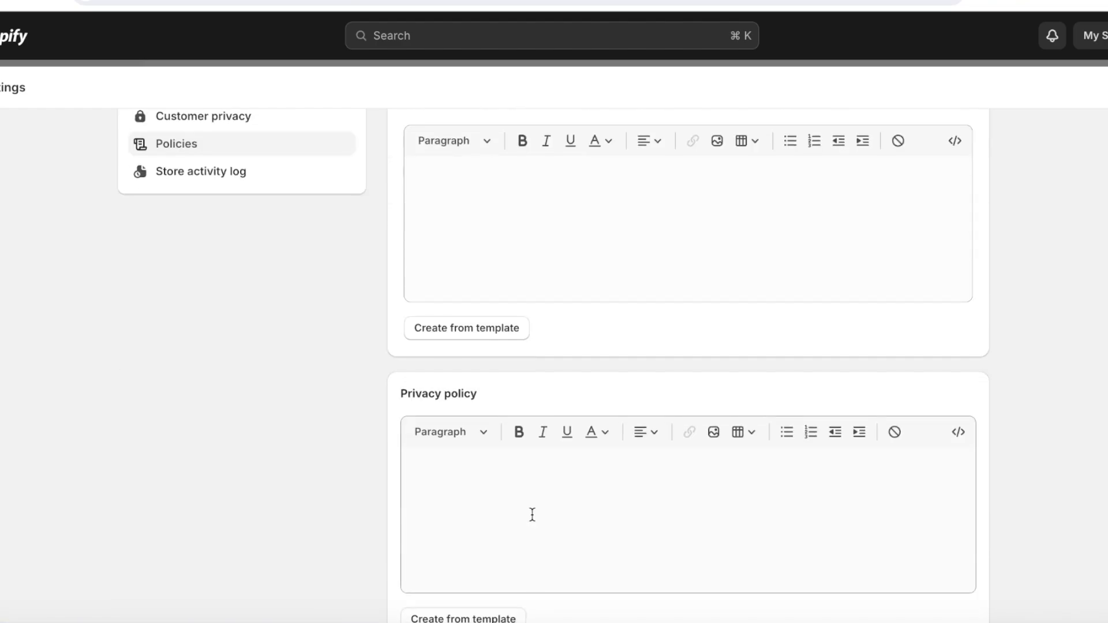
scroll(502, 379, up, 3)
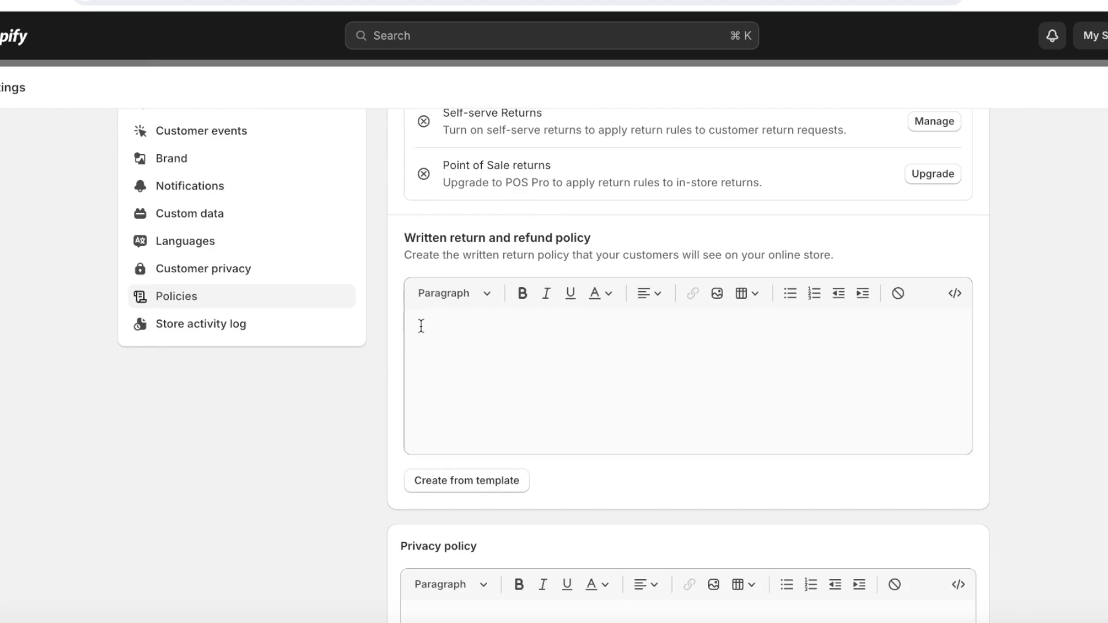
scroll(571, 278, down, 3)
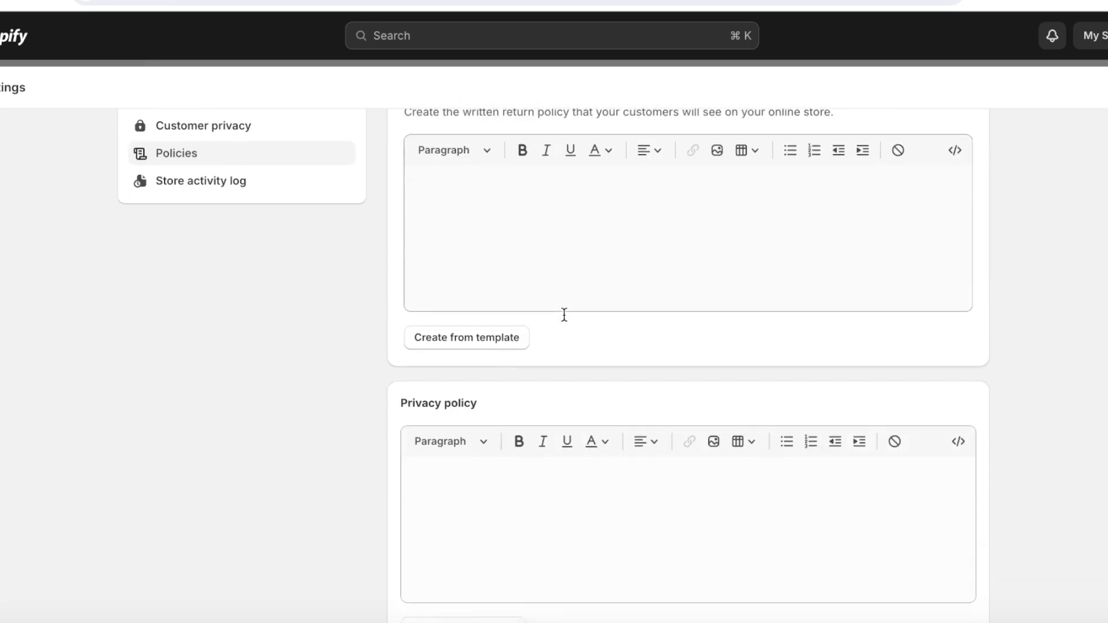
click(486, 329)
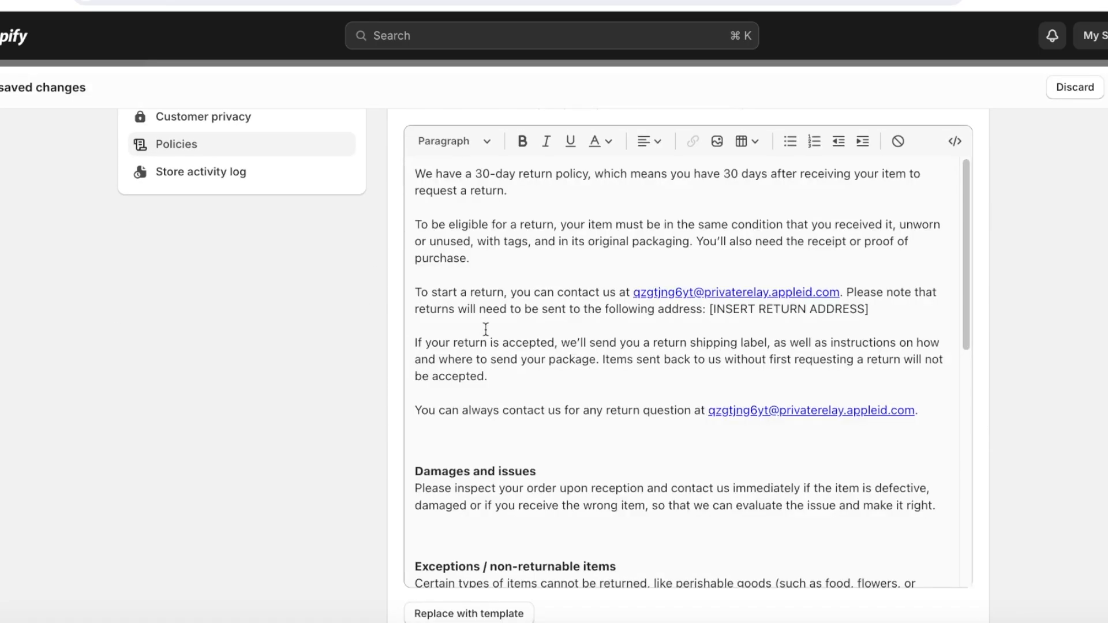
scroll(658, 297, down, 3)
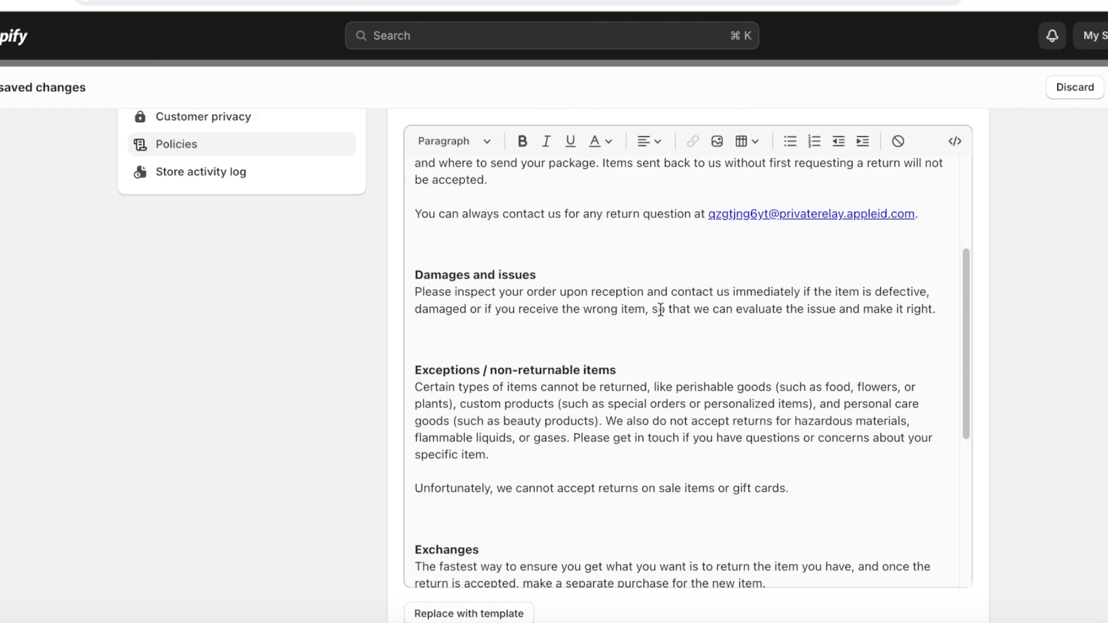
Step: Create the privacy policy from the template and look through its text
scroll(660, 309, down, 10)
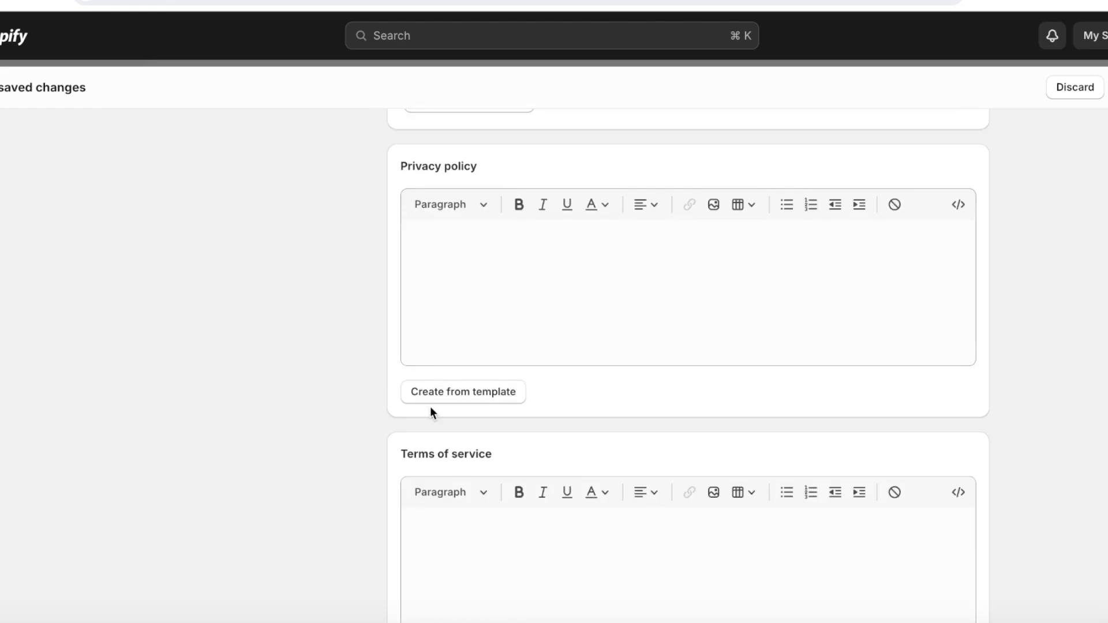
click(438, 393)
scroll(445, 391, down, 15)
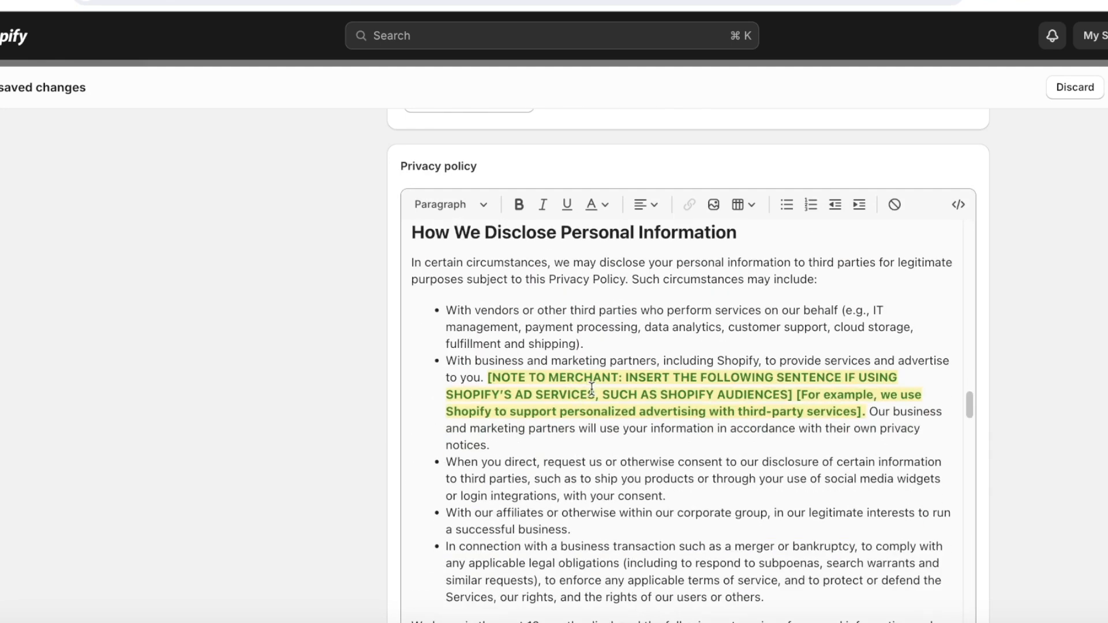
scroll(1030, 320, down, 10)
Step: Create the contact information from the template and fill in the VAT number and the trade number
click(452, 461)
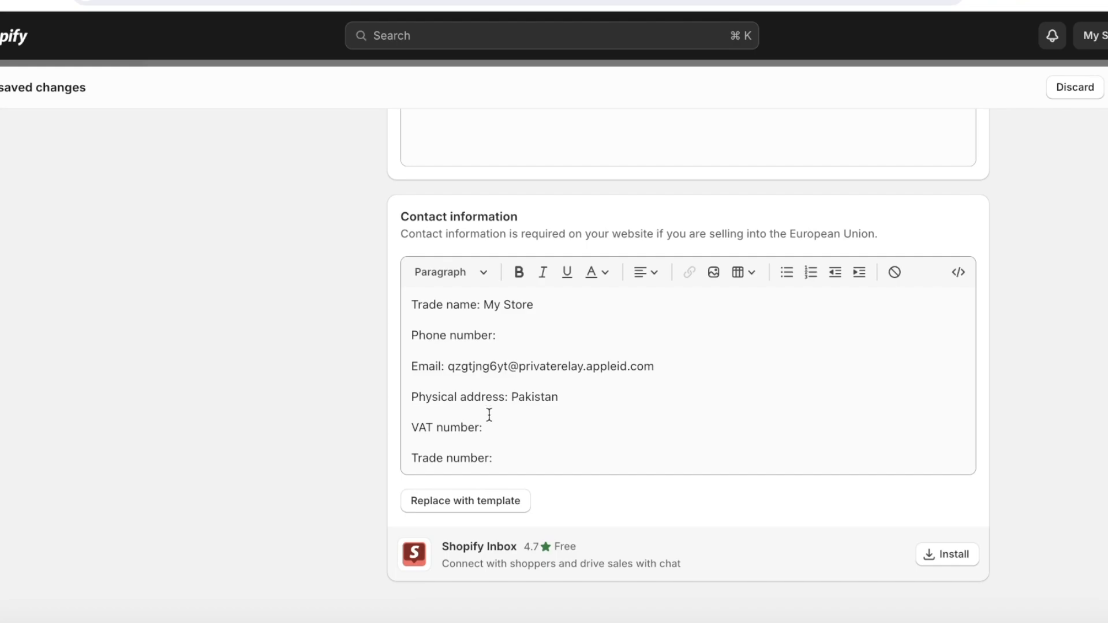
click(500, 430)
text(08u54)
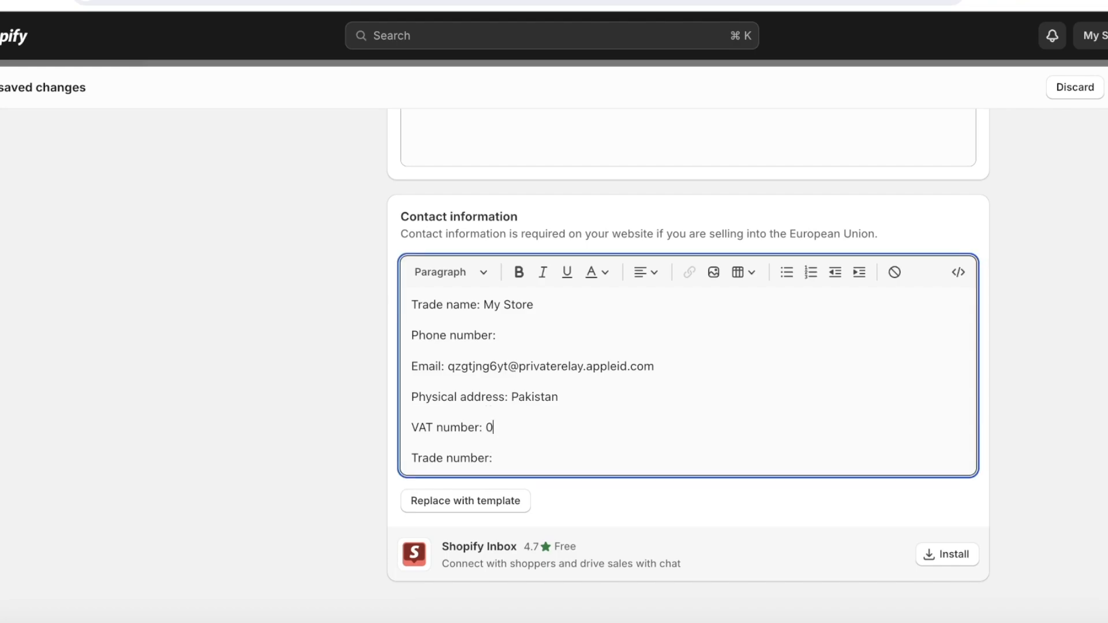
click(551, 468)
text(34567)
Step: Save the store policies, then close the settings and return to the online store's Themes page
scroll(556, 453, up, 3)
scroll(560, 447, down, 4)
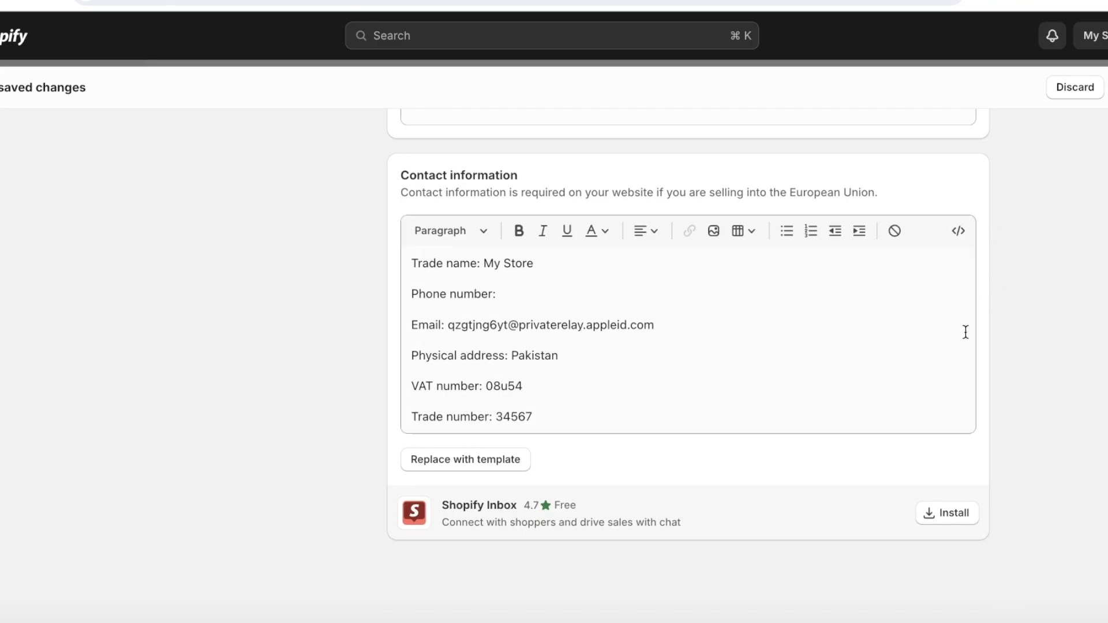
scroll(965, 333, up, 20)
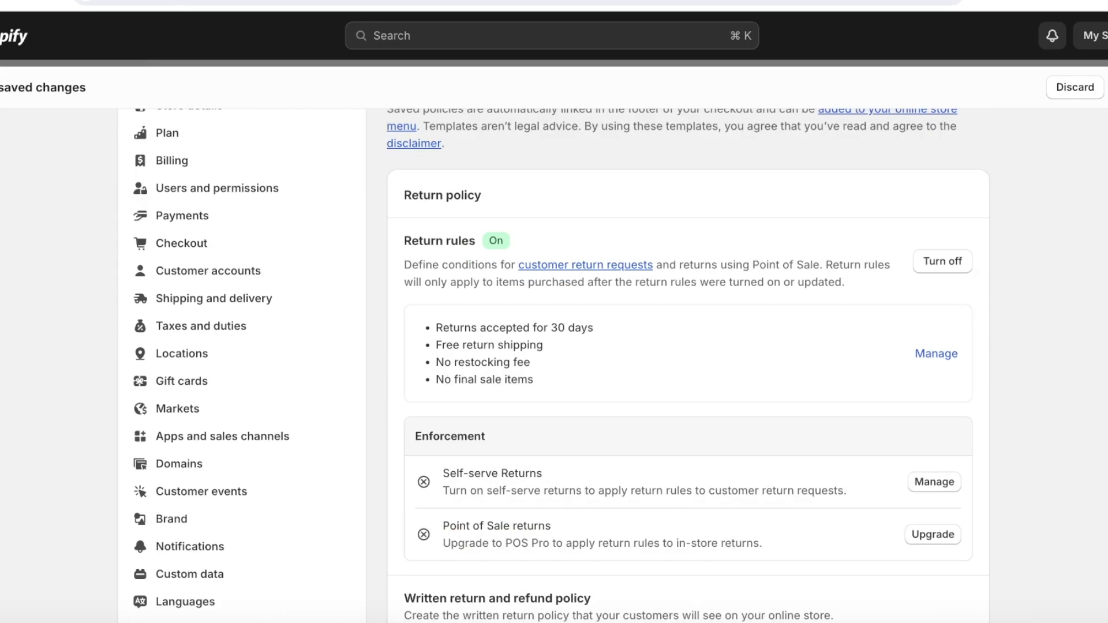
scroll(1048, 292, down, 5)
key(super+s)
scroll(797, 420, up, 3)
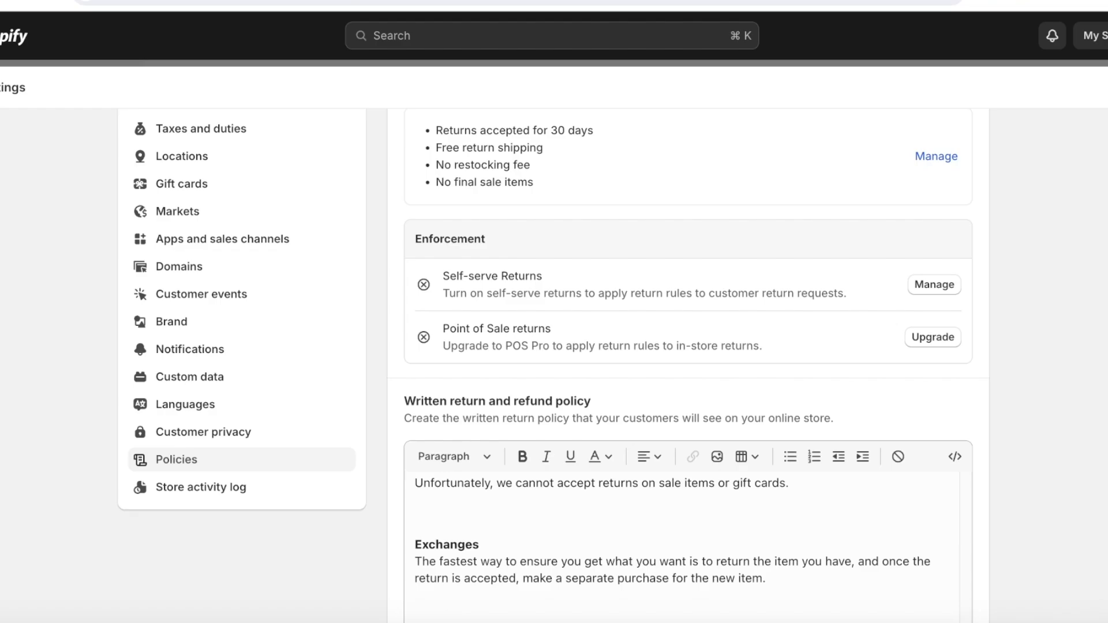
key(Escape)
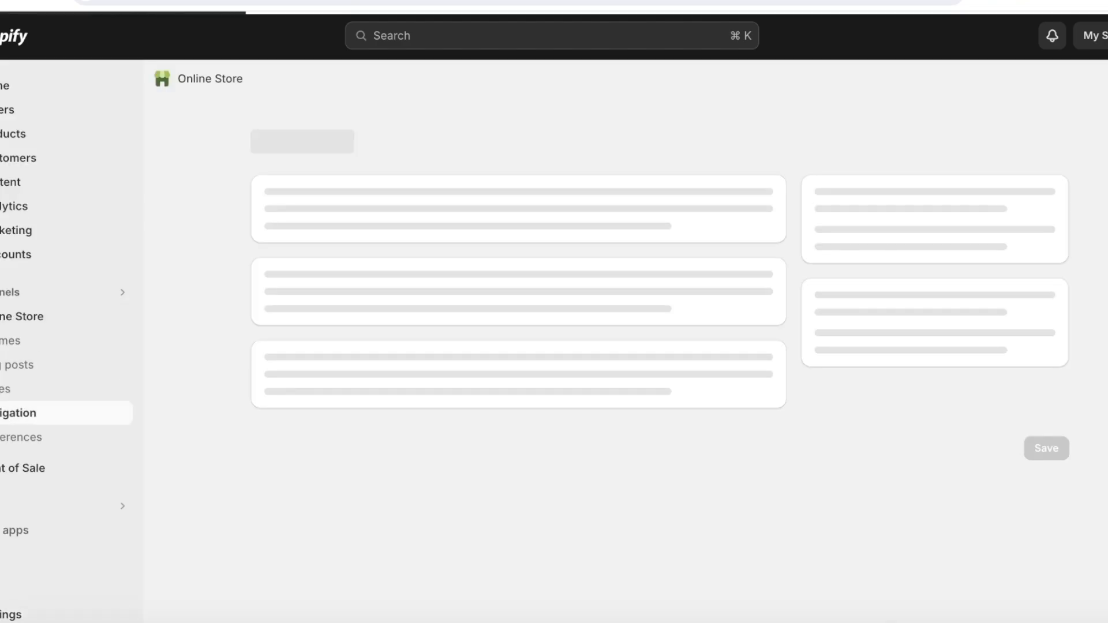
click(52, 314)
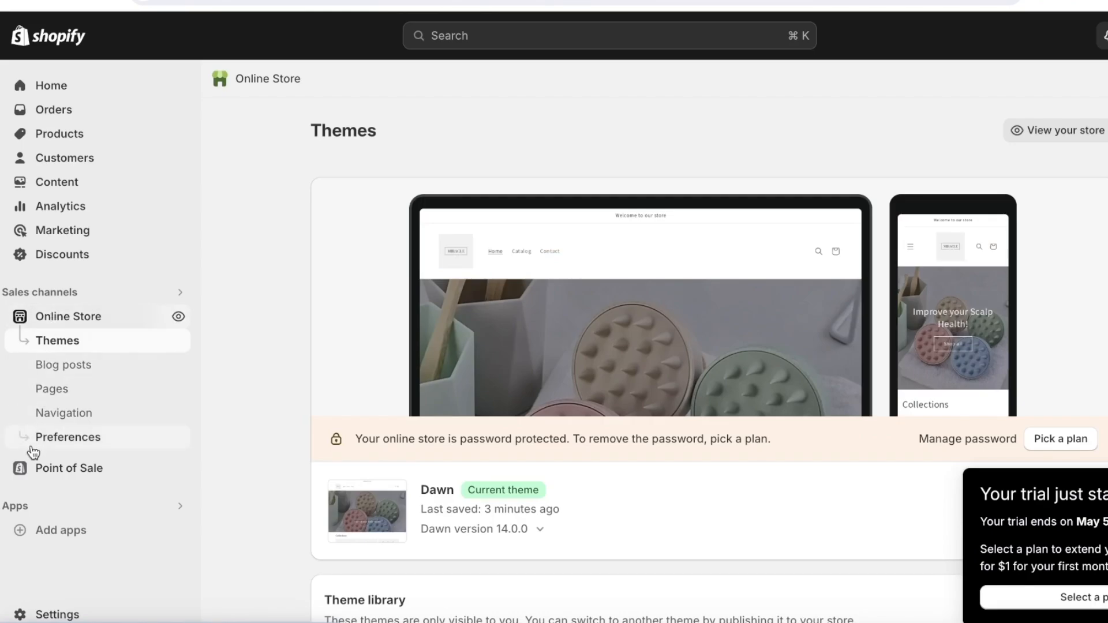
Step: Start a footer menu item in the store navigation named Store Policies and link it to the Contact Information policy
click(46, 421)
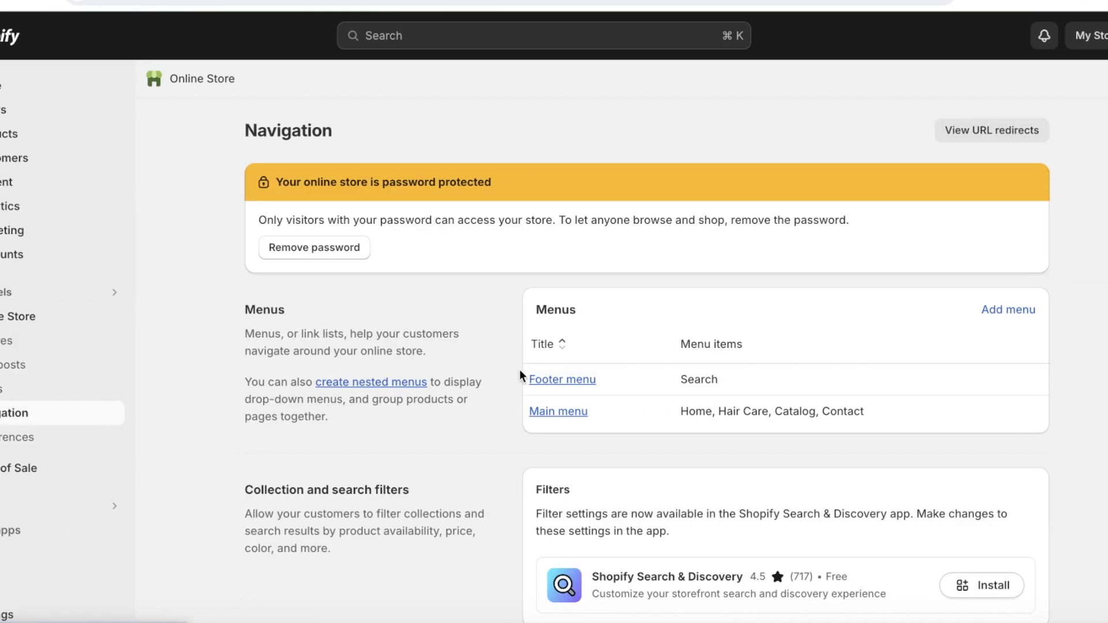
click(547, 379)
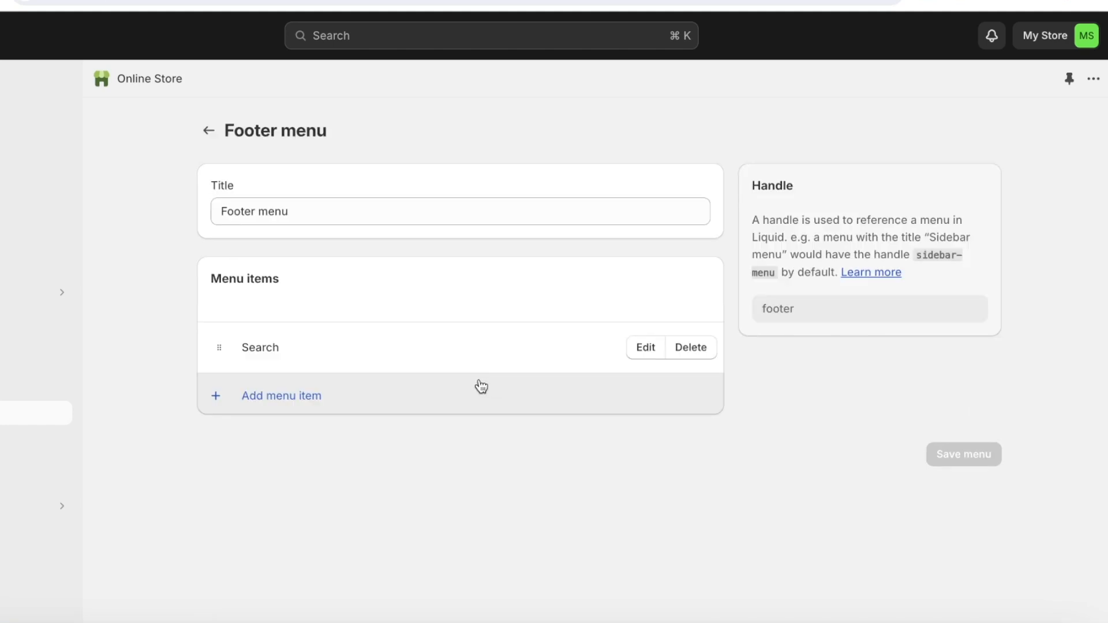
click(290, 400)
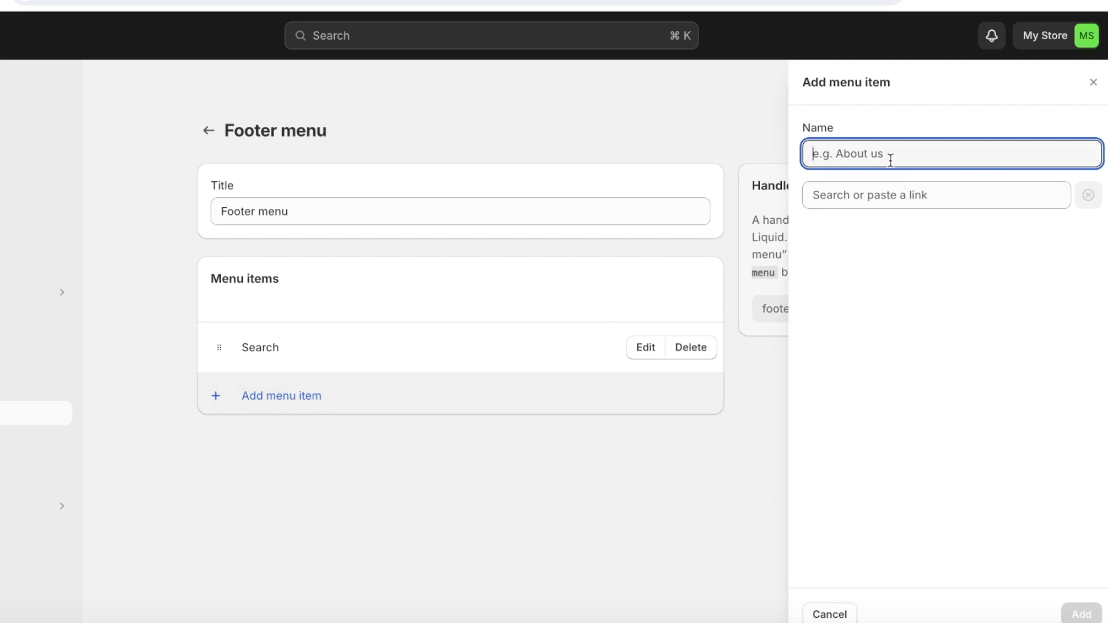
text(Store Poli)
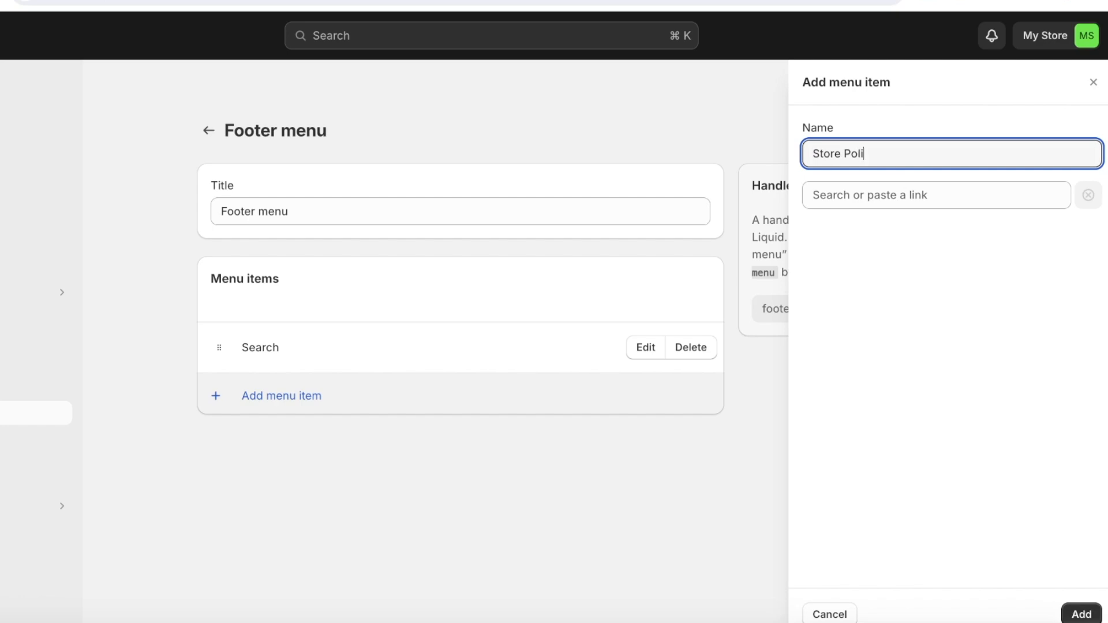
text(cies)
click(915, 192)
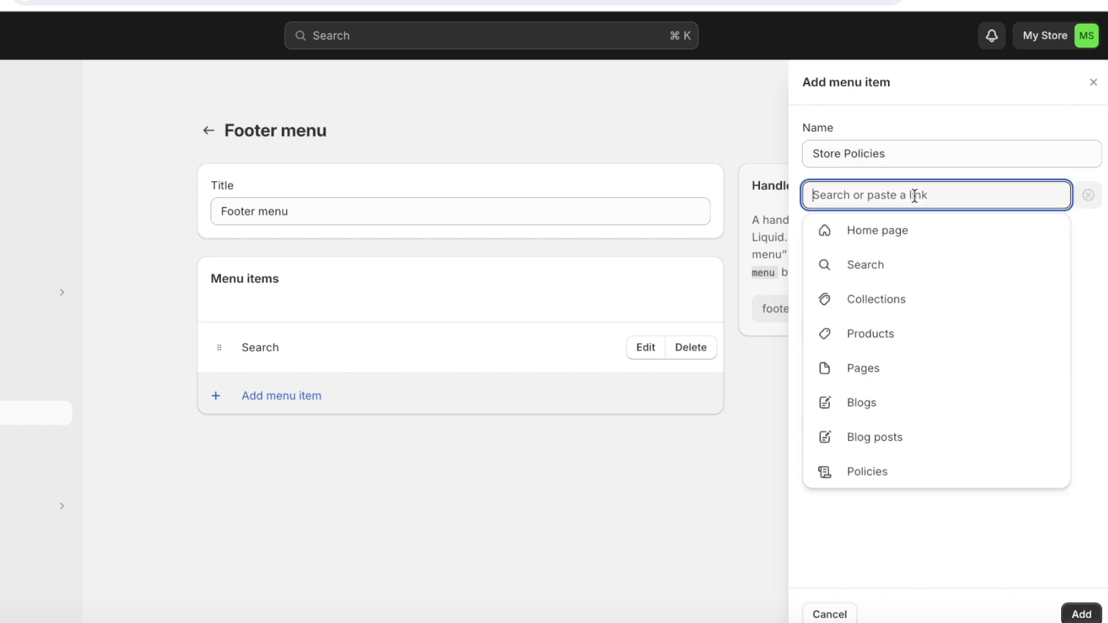
click(863, 474)
click(878, 269)
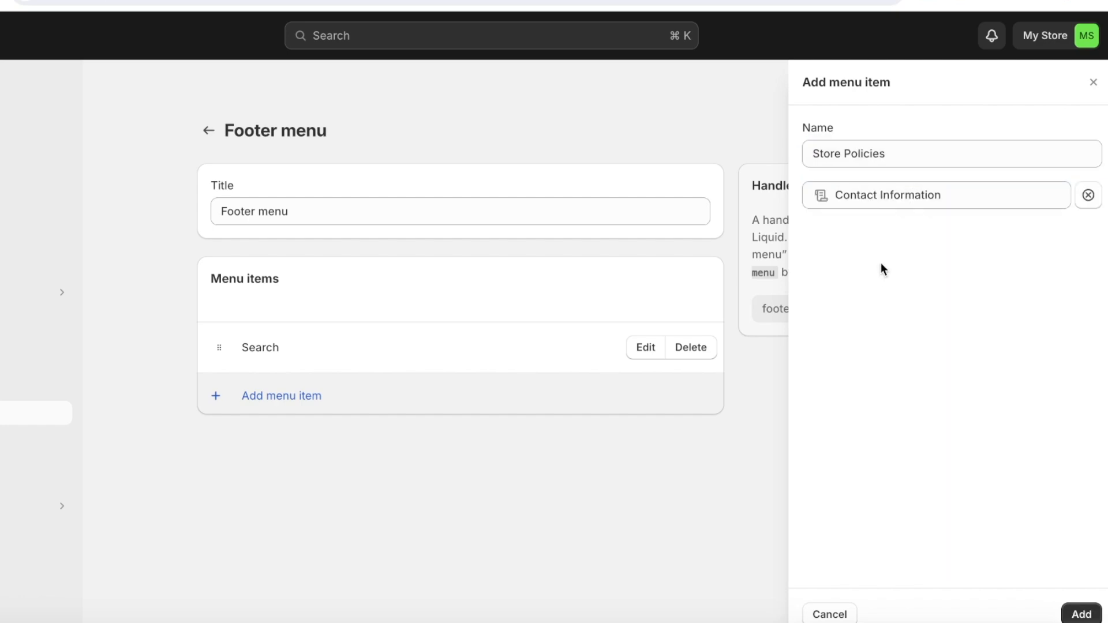
Step: Change the item's name to Store Contact Policies and add it to the footer menu
triple_click(912, 154)
click(817, 154)
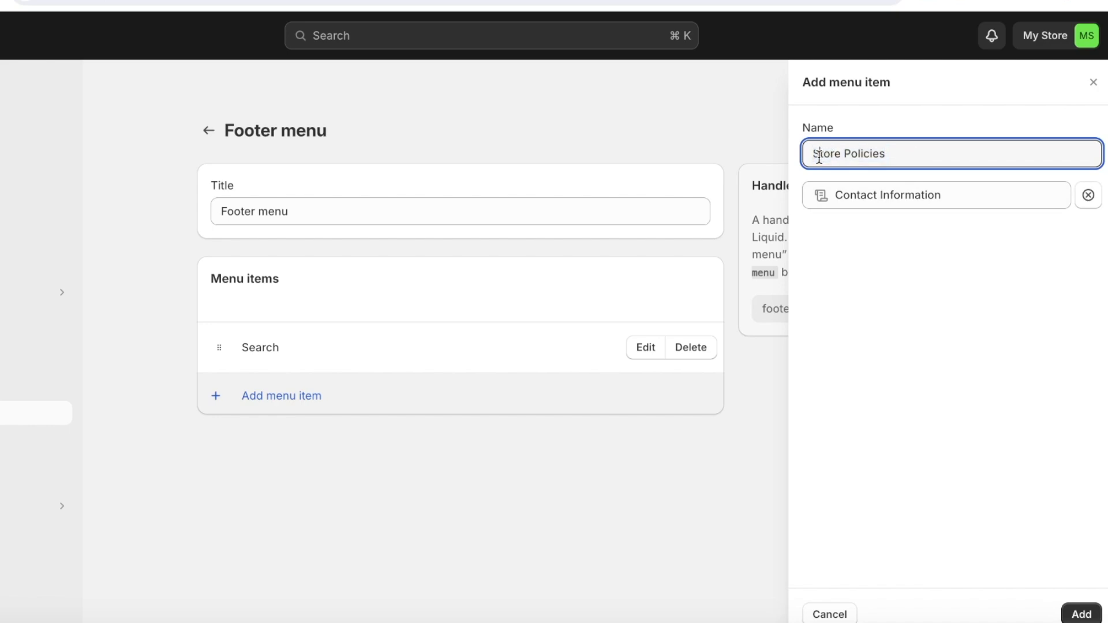
click(845, 153)
text(Contact)
click(1082, 614)
Step: Start another footer menu item named Store Shipping Policy and link it to the Refund Policy
click(269, 448)
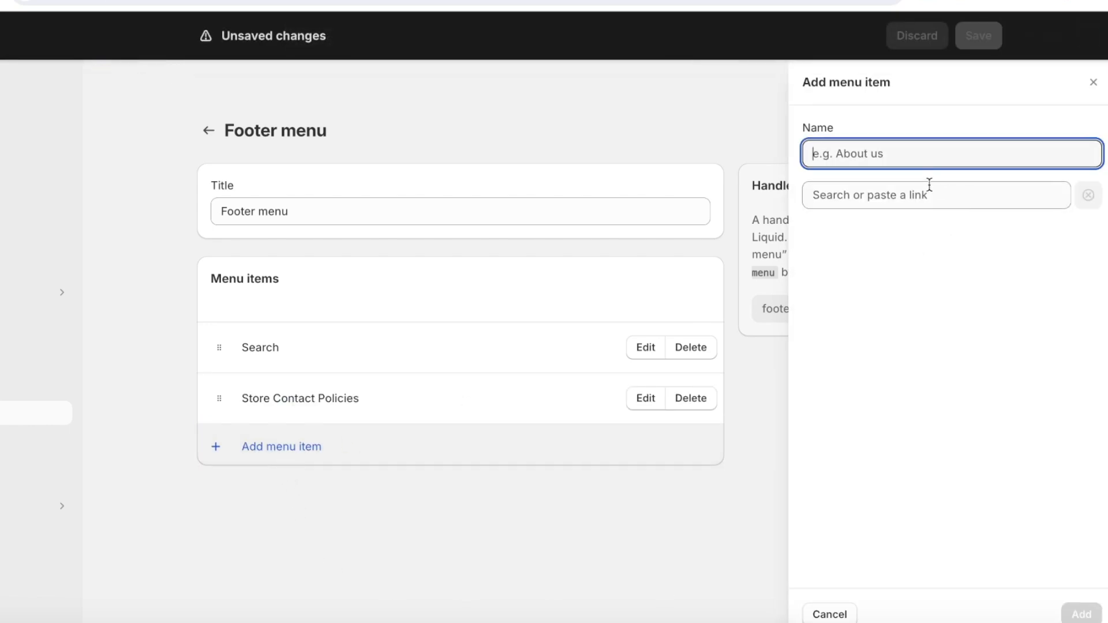
text(Store )
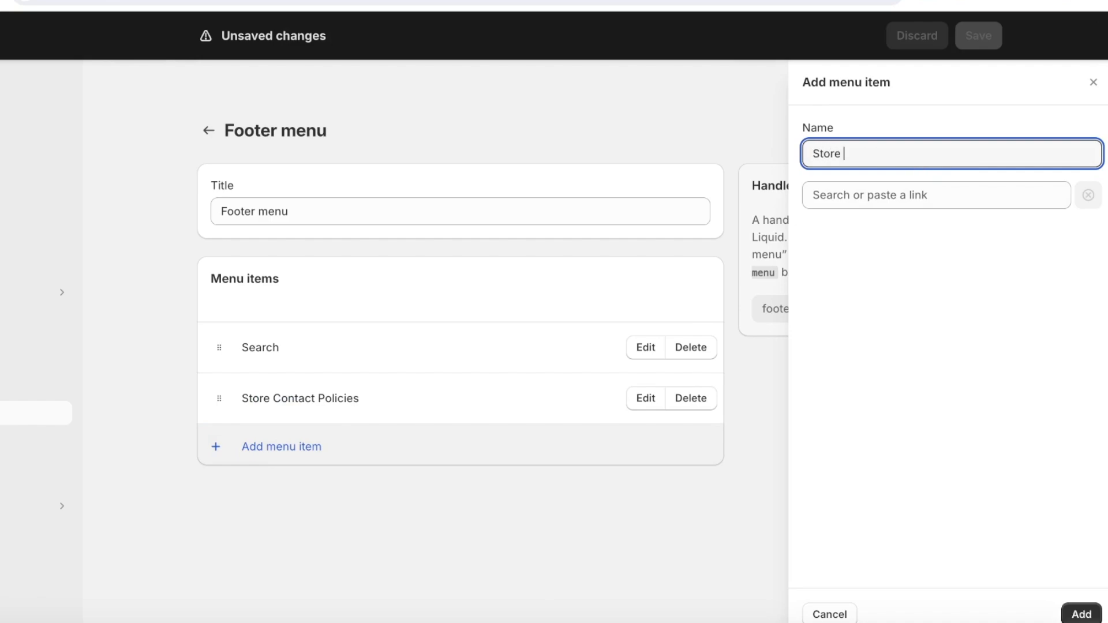
text(Shipping Policy)
click(852, 185)
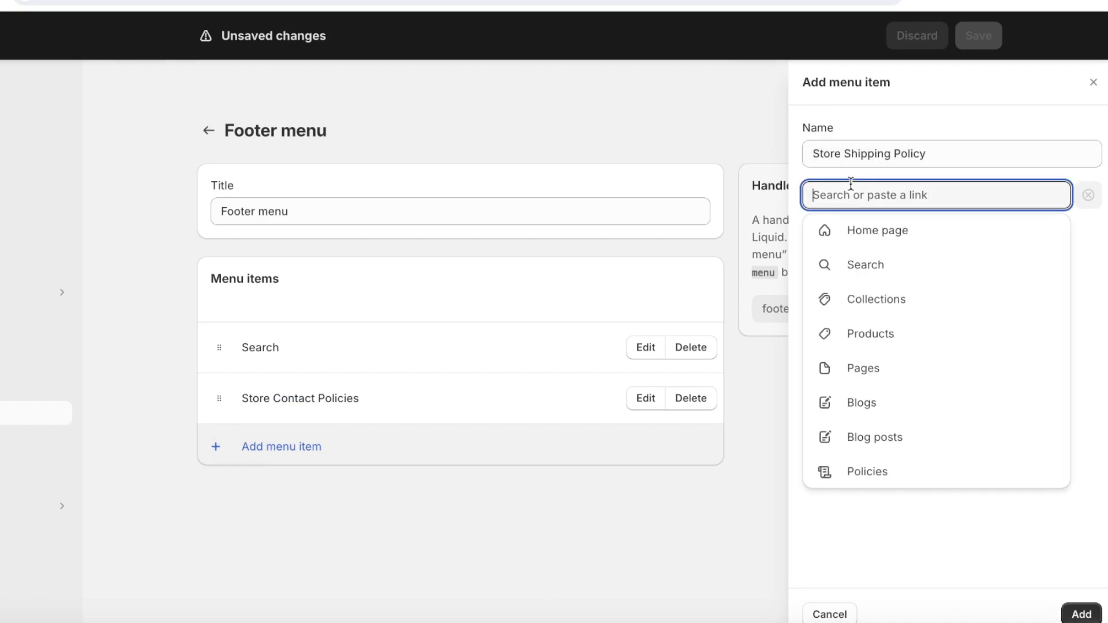
click(878, 465)
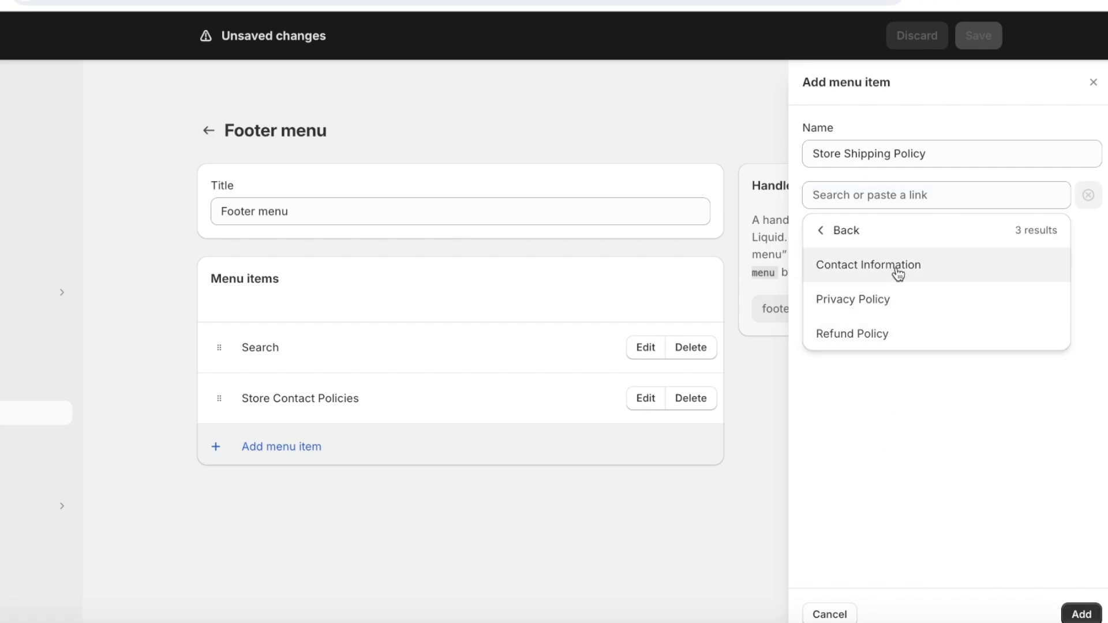
click(894, 330)
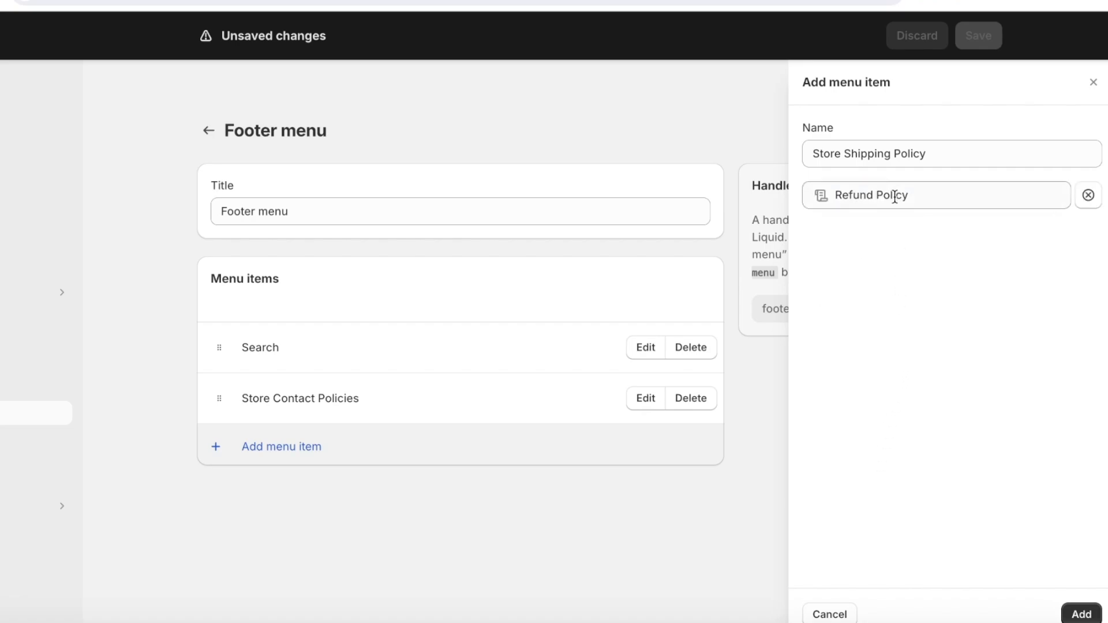
Step: Change the item's name to Store Refund Policy, add it, and save the footer menu
click(876, 157)
key(ctrl+shift+Left)
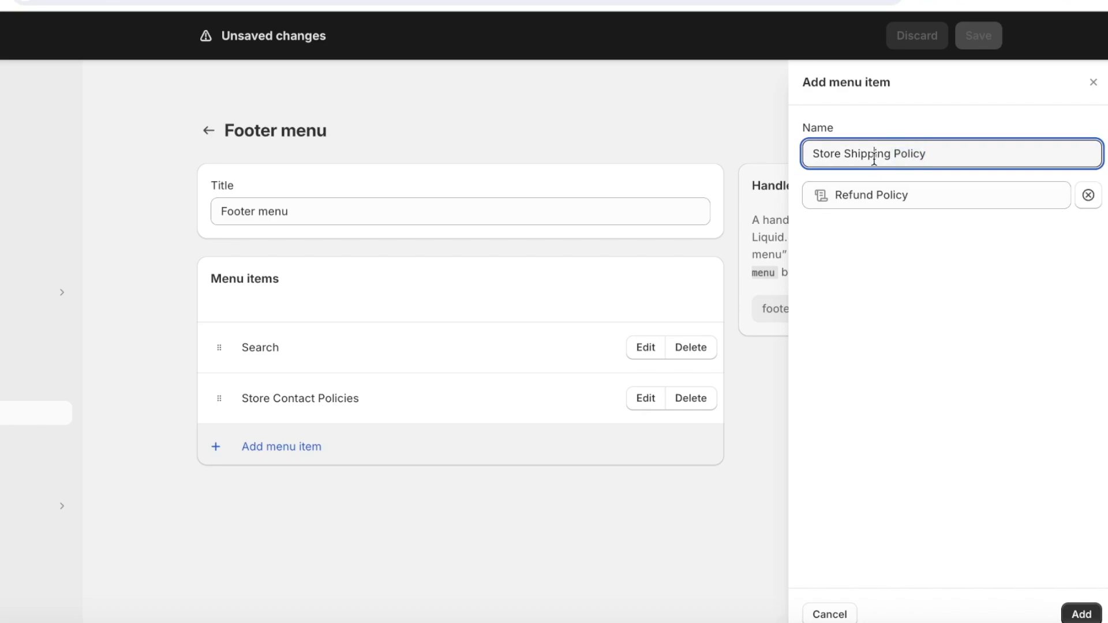
double_click(866, 154)
text(Refund)
click(1082, 614)
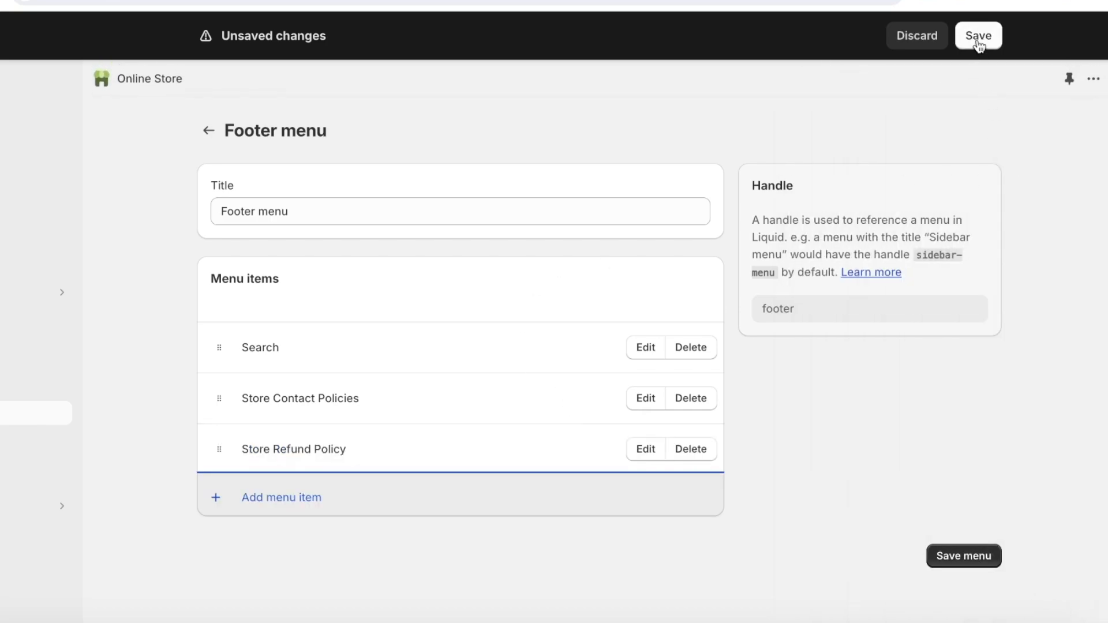
click(977, 38)
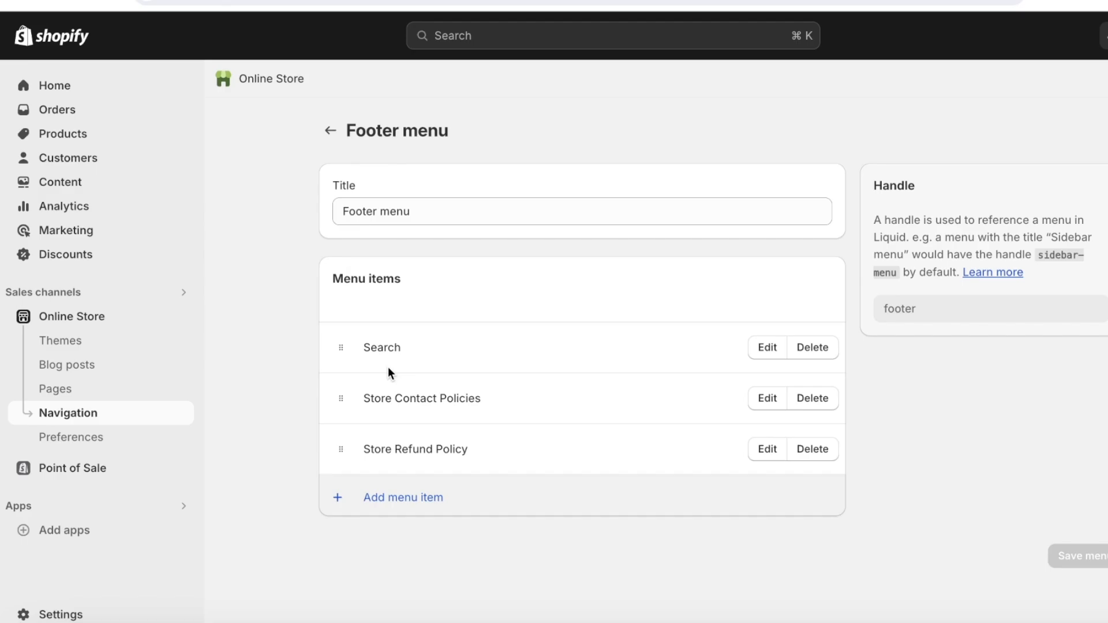
Step: Look through the third-party payment providers in the store's payment settings, then return to the Payments page
click(66, 614)
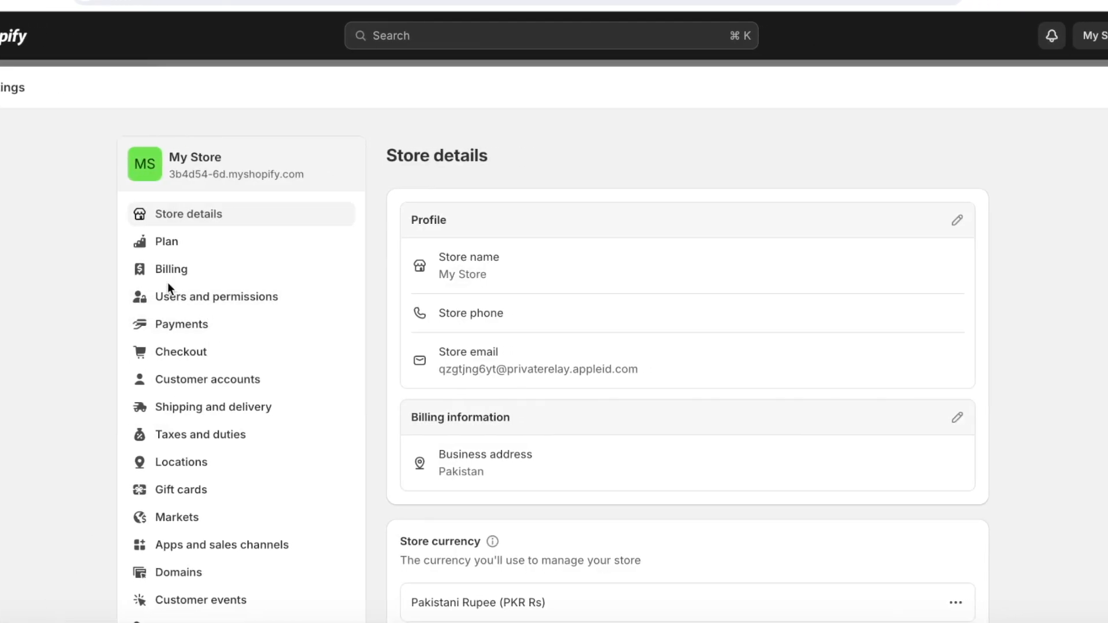
click(184, 321)
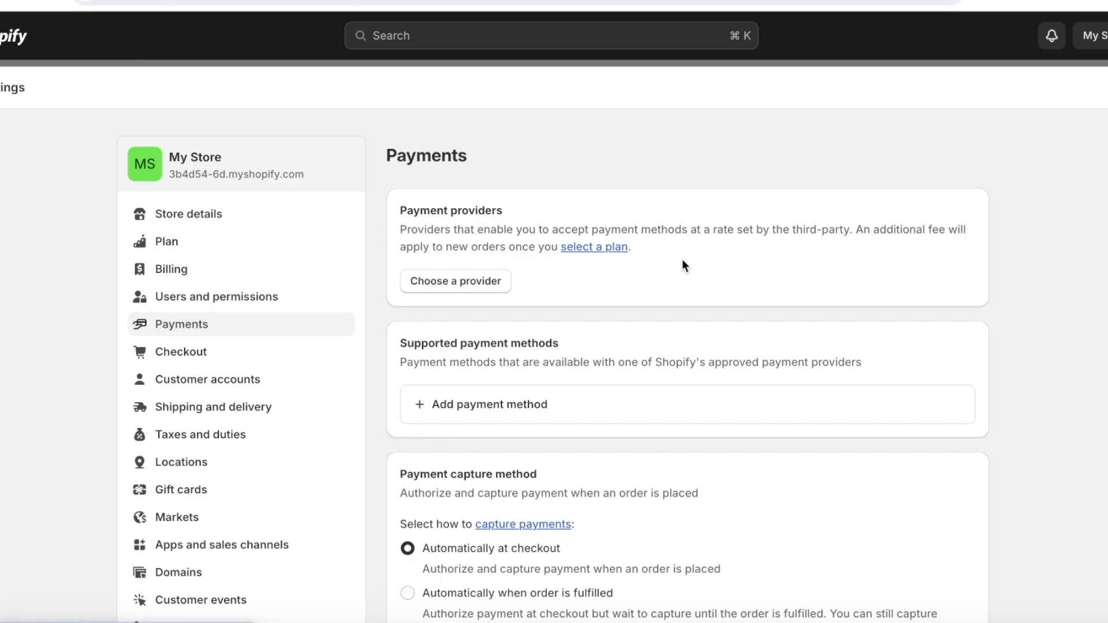
click(459, 280)
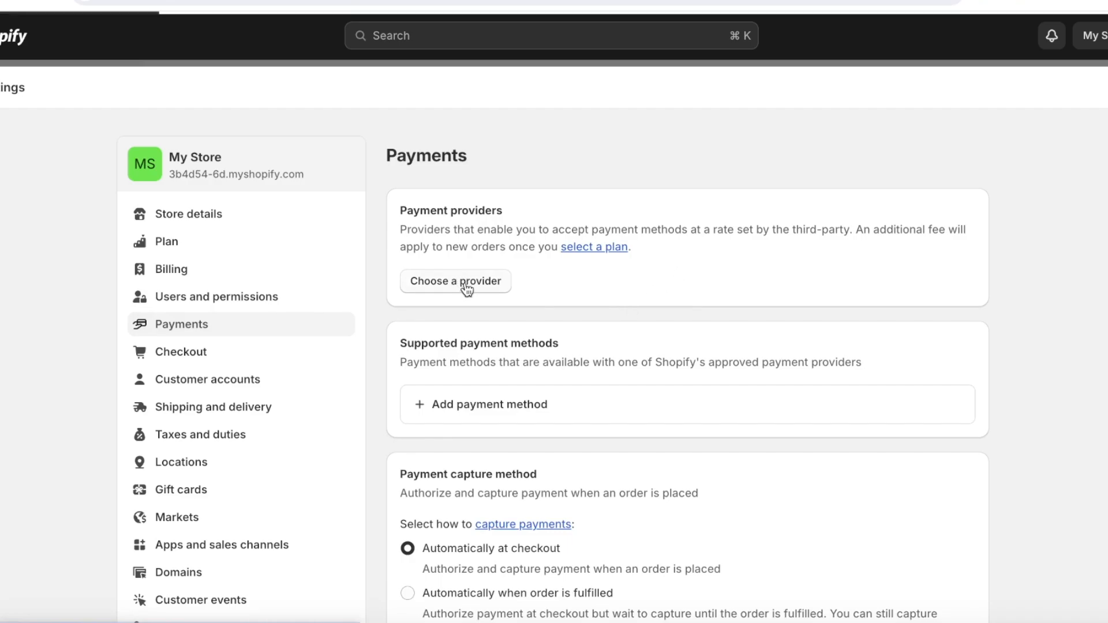
scroll(468, 341, down, 2)
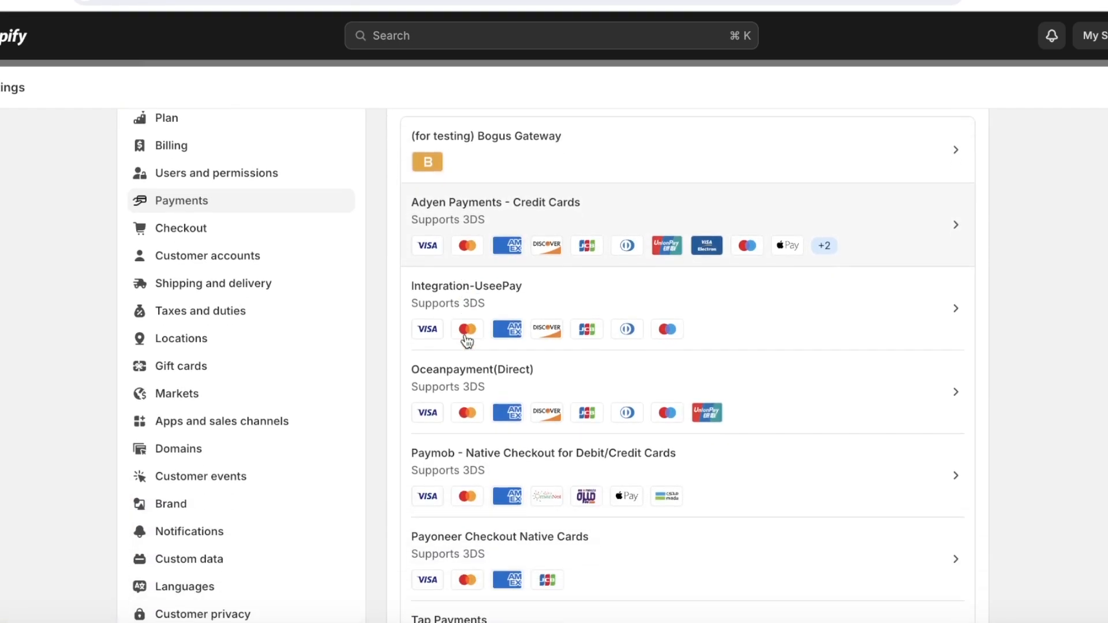
scroll(179, 375, up, 2)
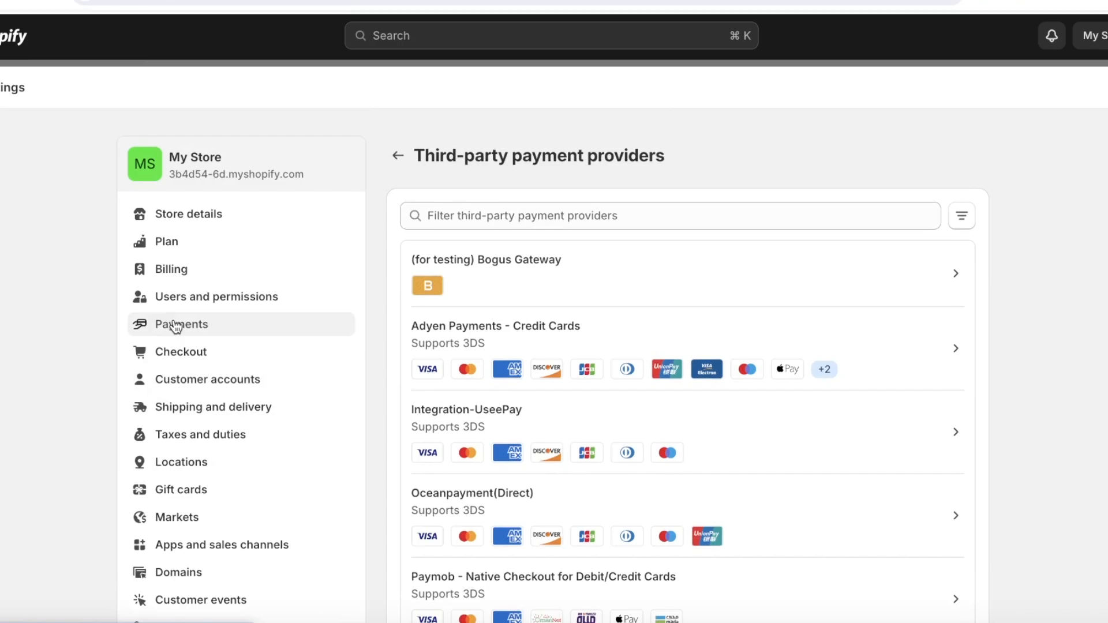
click(176, 327)
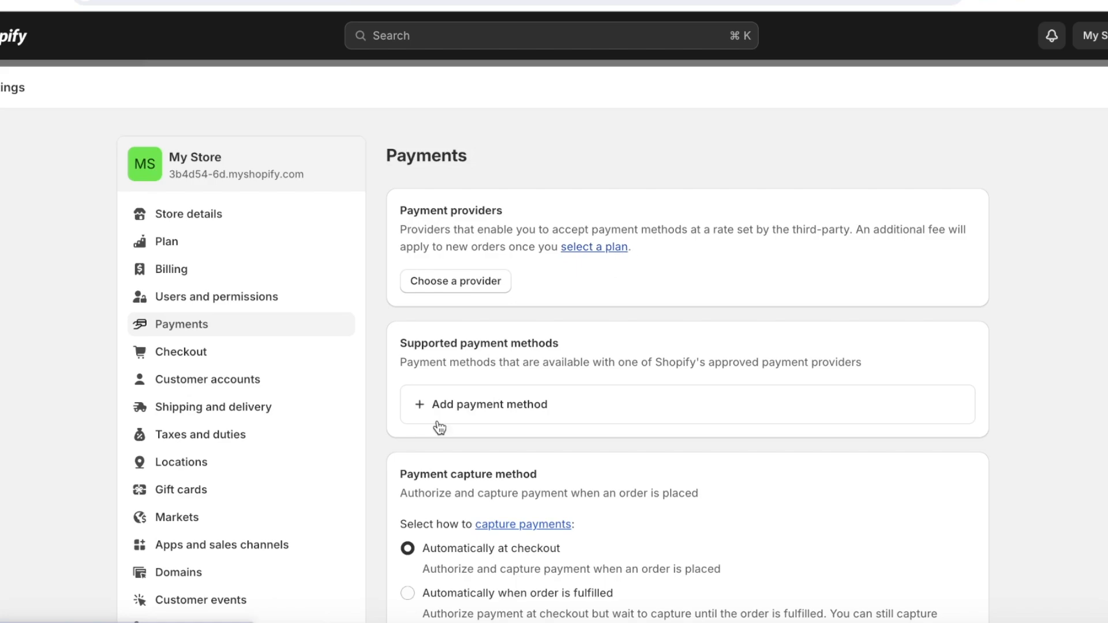
Step: Look through the shipping and delivery settings, including delivery dates, local delivery and saved packages
click(220, 411)
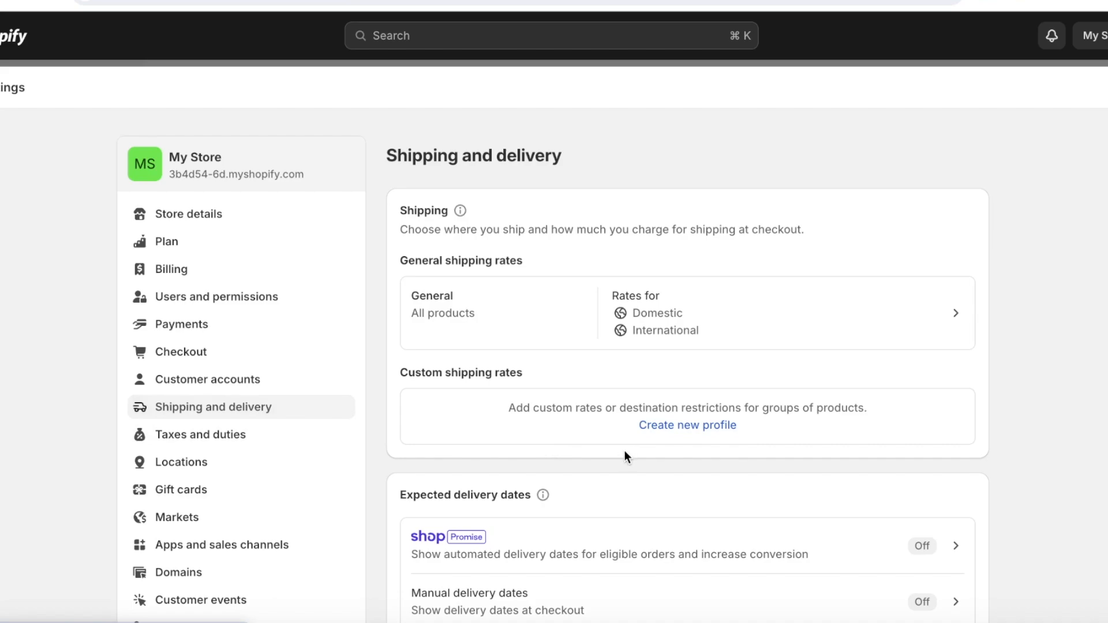
scroll(624, 451, down, 1)
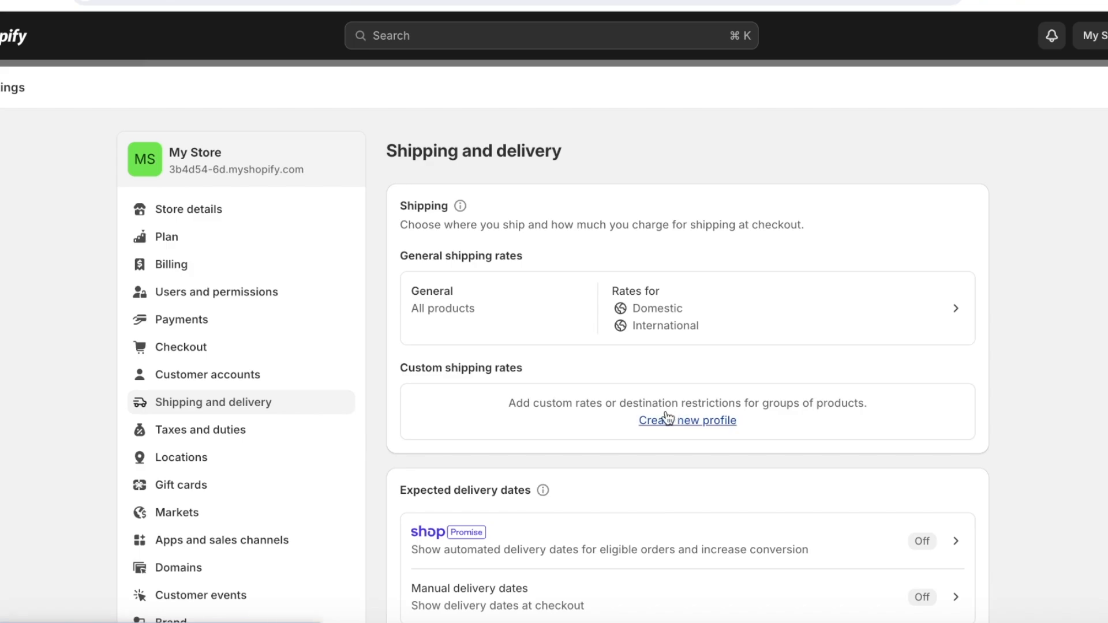
scroll(665, 321, down, 6)
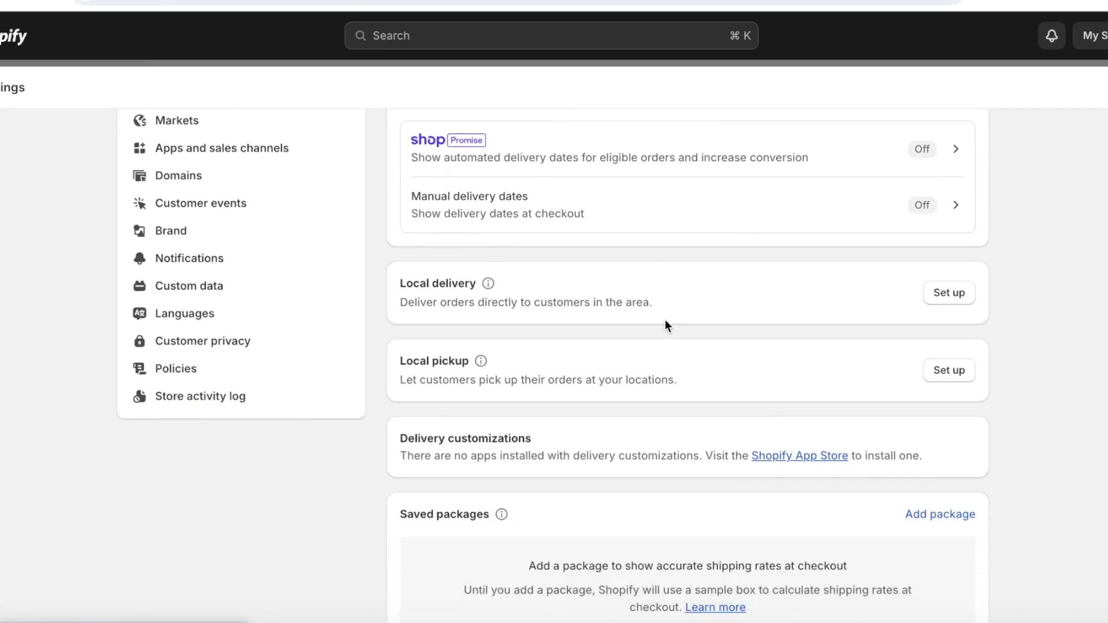
scroll(664, 320, down, 5)
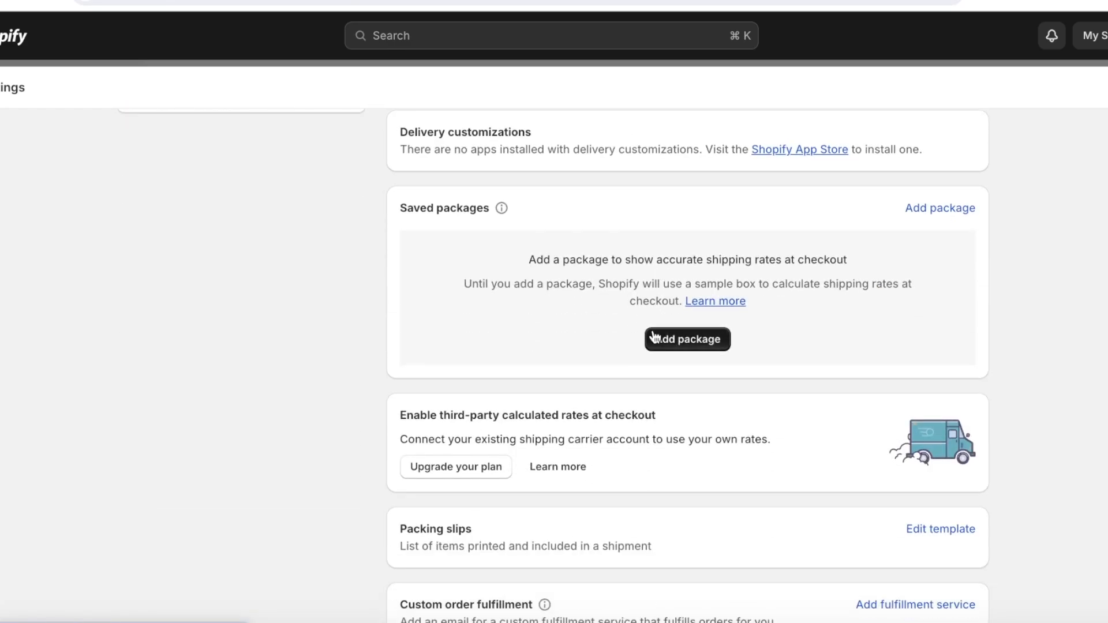
scroll(652, 346, up, 4)
scroll(649, 356, up, 8)
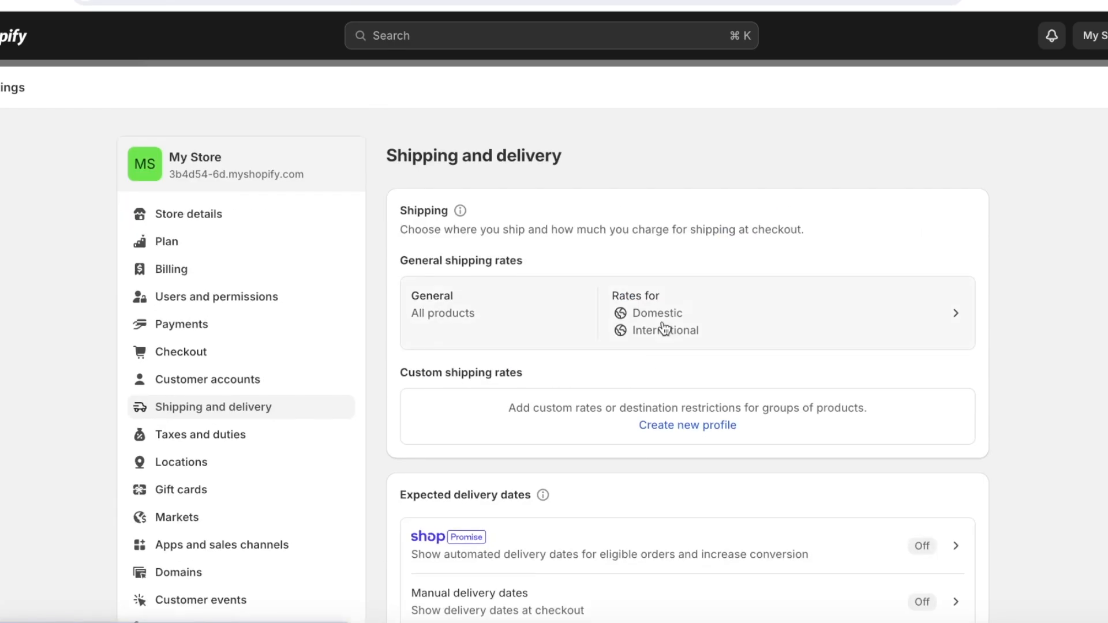
Step: Examine the zones and rates of the general shipping profile, then return to the shipping and delivery settings
click(663, 326)
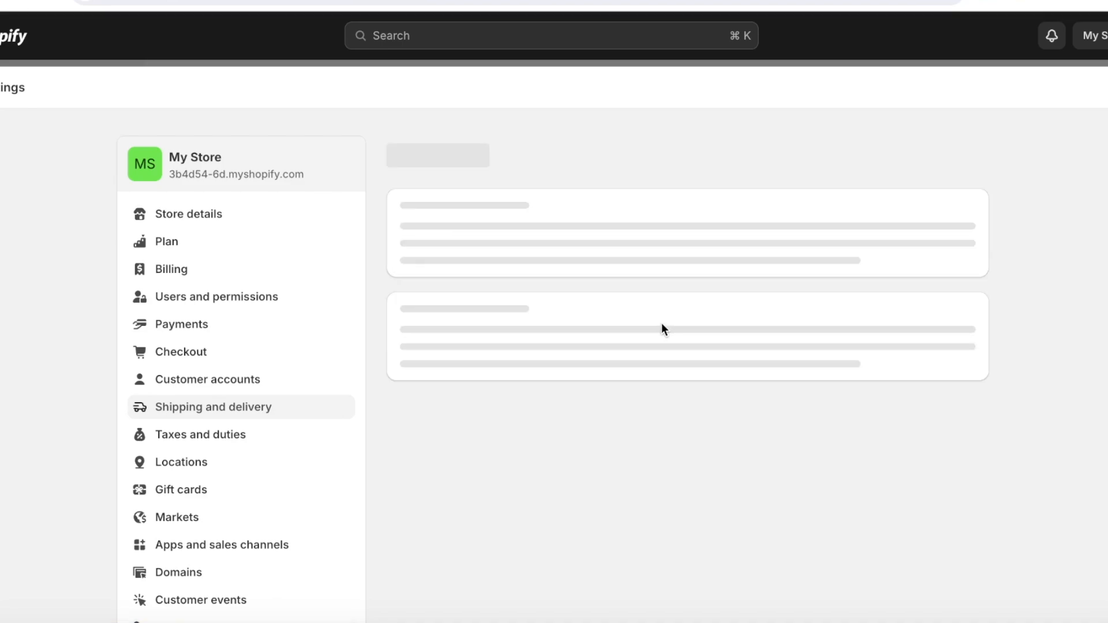
scroll(662, 323, down, 10)
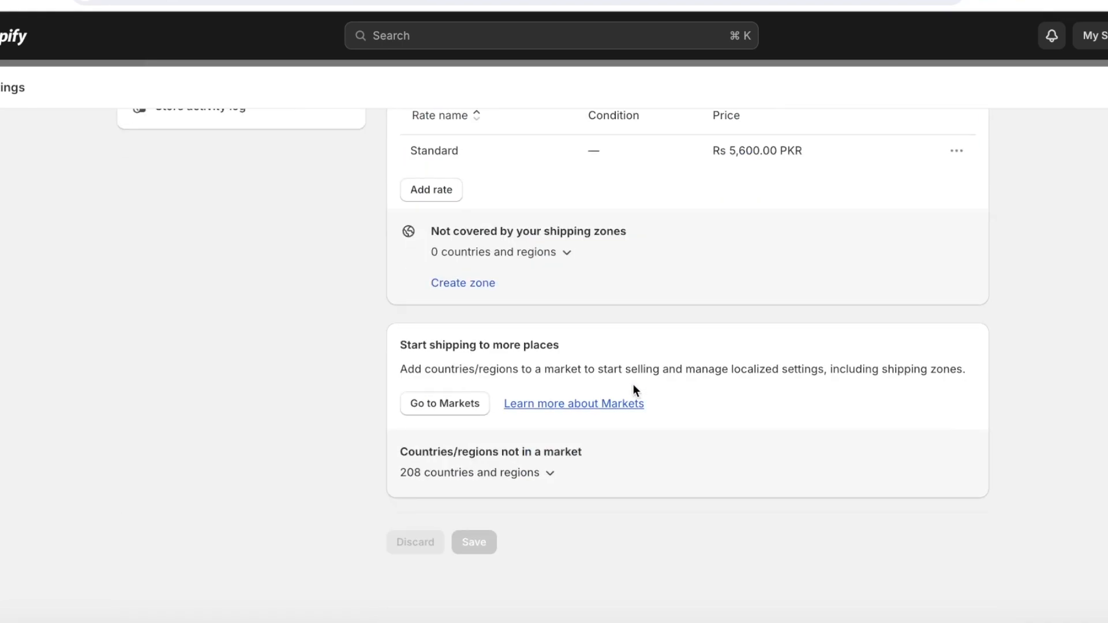
scroll(629, 386, up, 10)
click(402, 155)
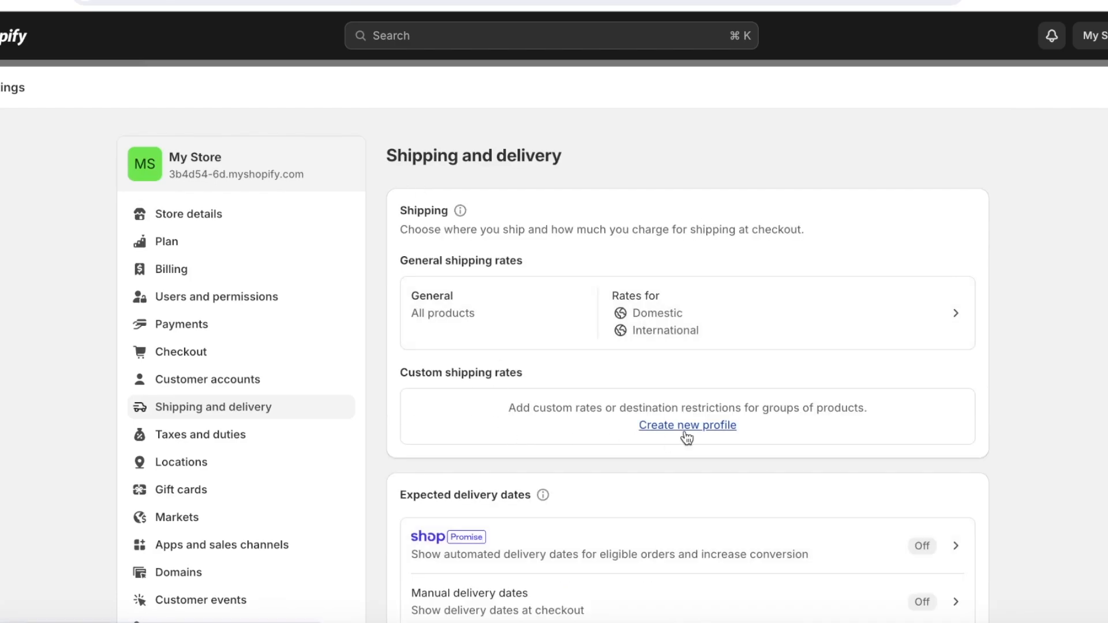
Step: Open a new custom shipping profile and look through its product, shipping origin and zone options
click(686, 427)
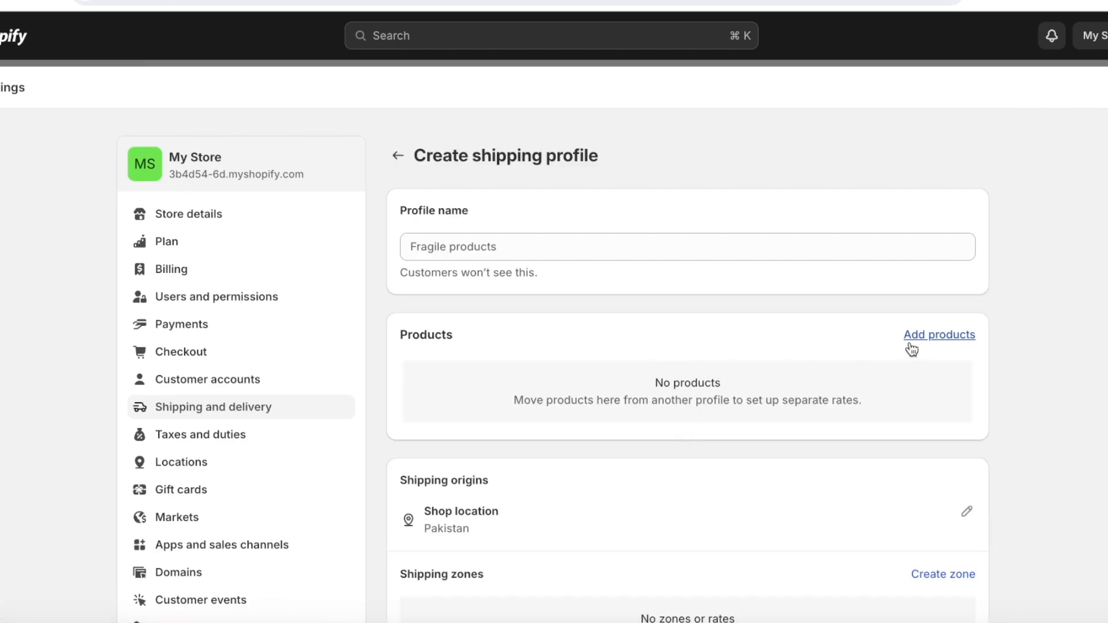
scroll(910, 340, down, 3)
scroll(592, 476, down, 5)
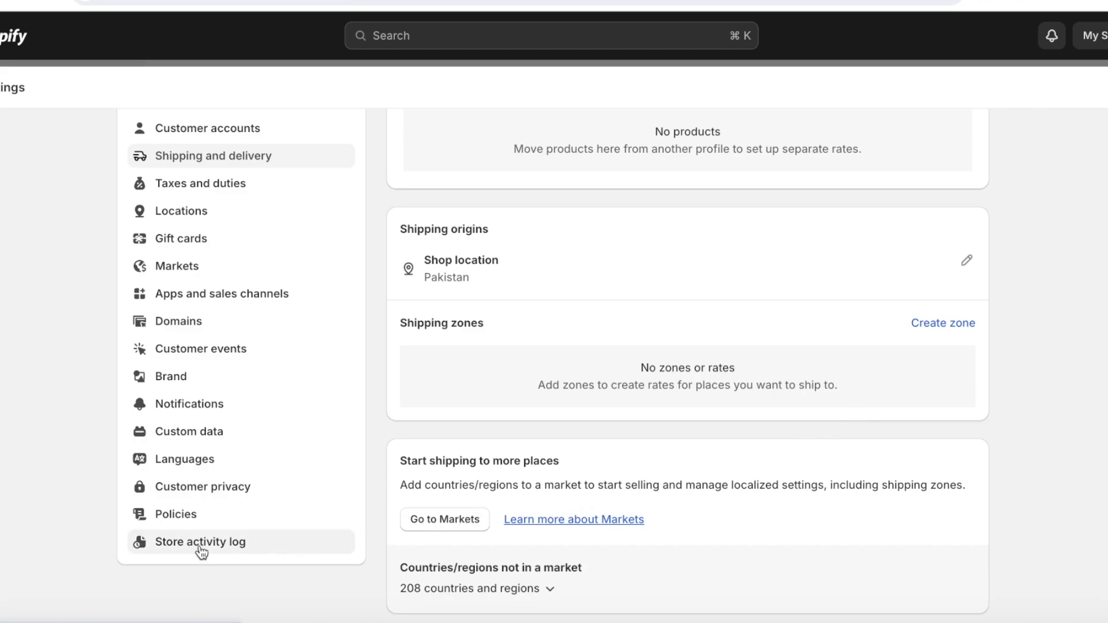
scroll(201, 553, up, 3)
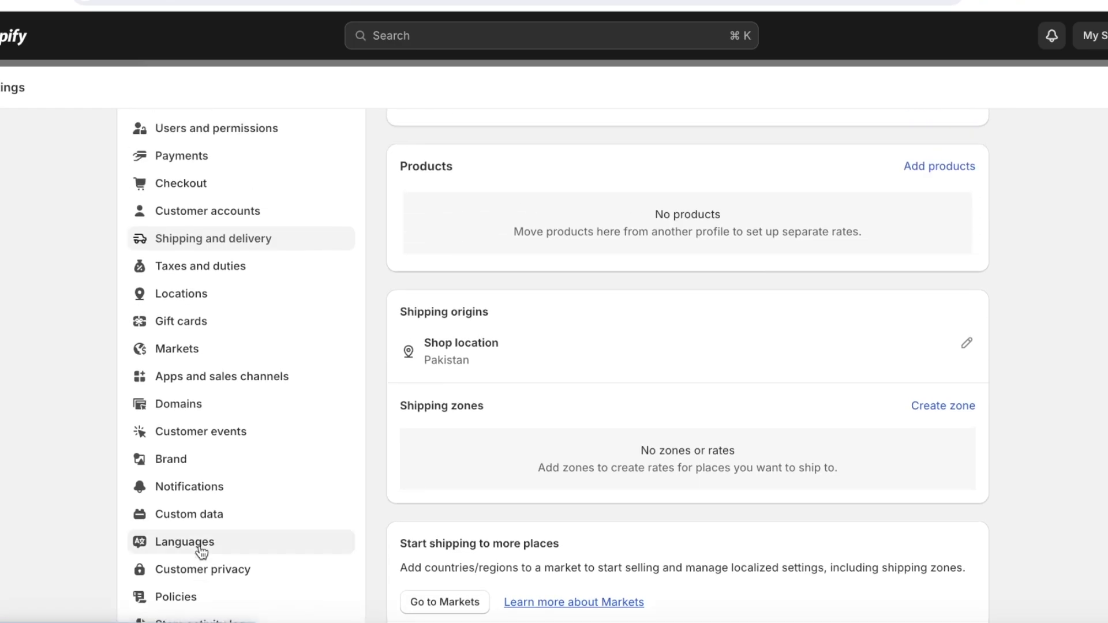
scroll(269, 288, up, 6)
Step: View the store details, then look through the regional settings for taxes and duties
click(212, 225)
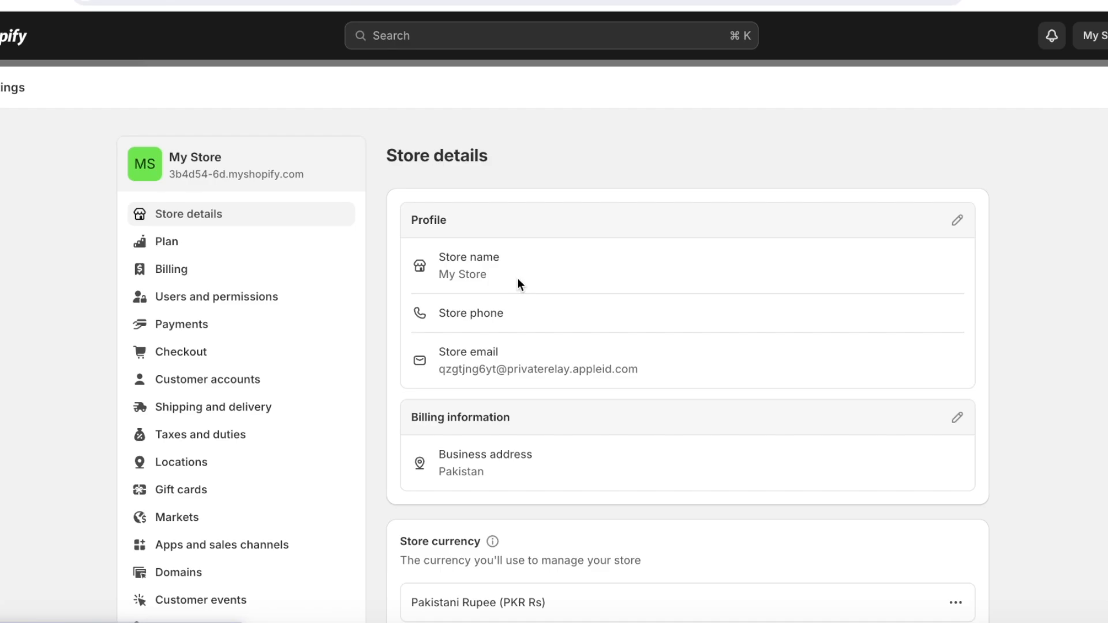
click(199, 435)
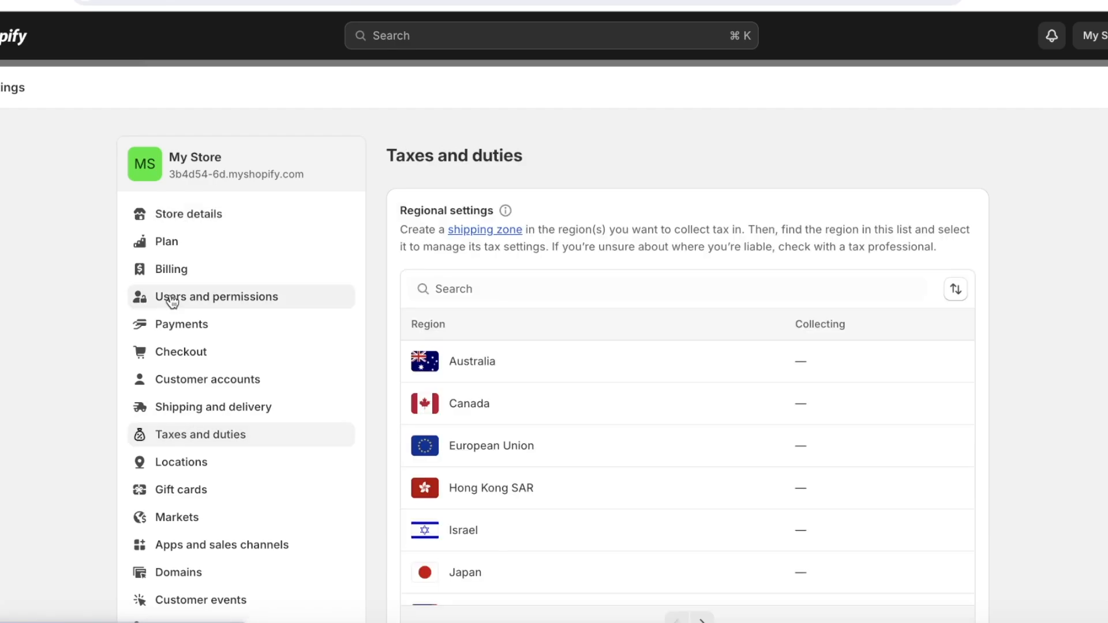
scroll(191, 272, down, 4)
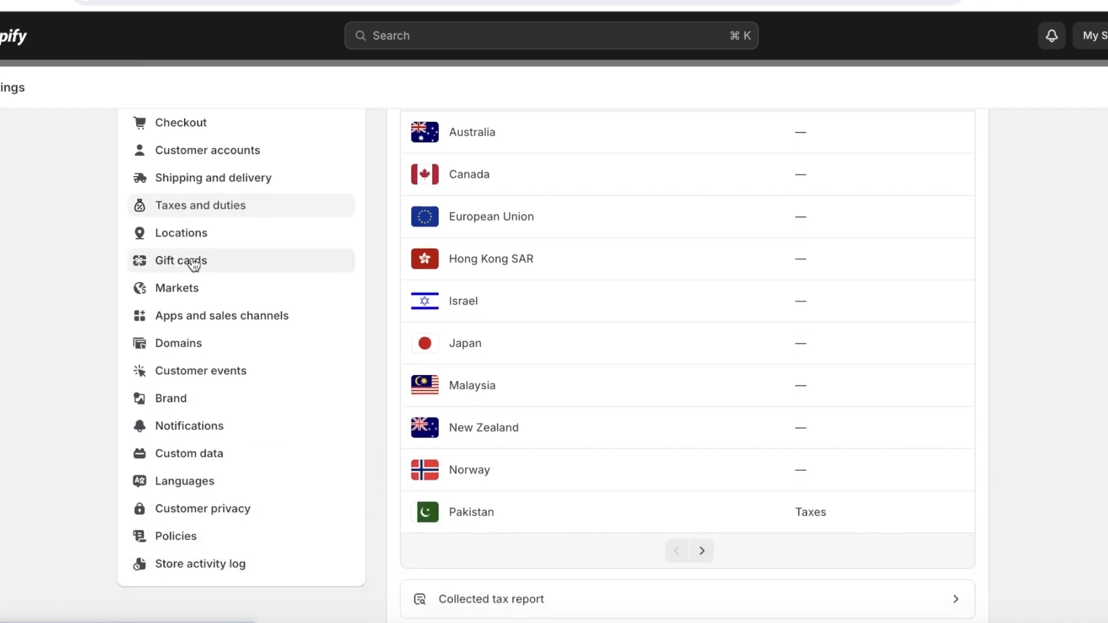
Step: Look through the brand settings, including the essential and additional brand assets
click(183, 400)
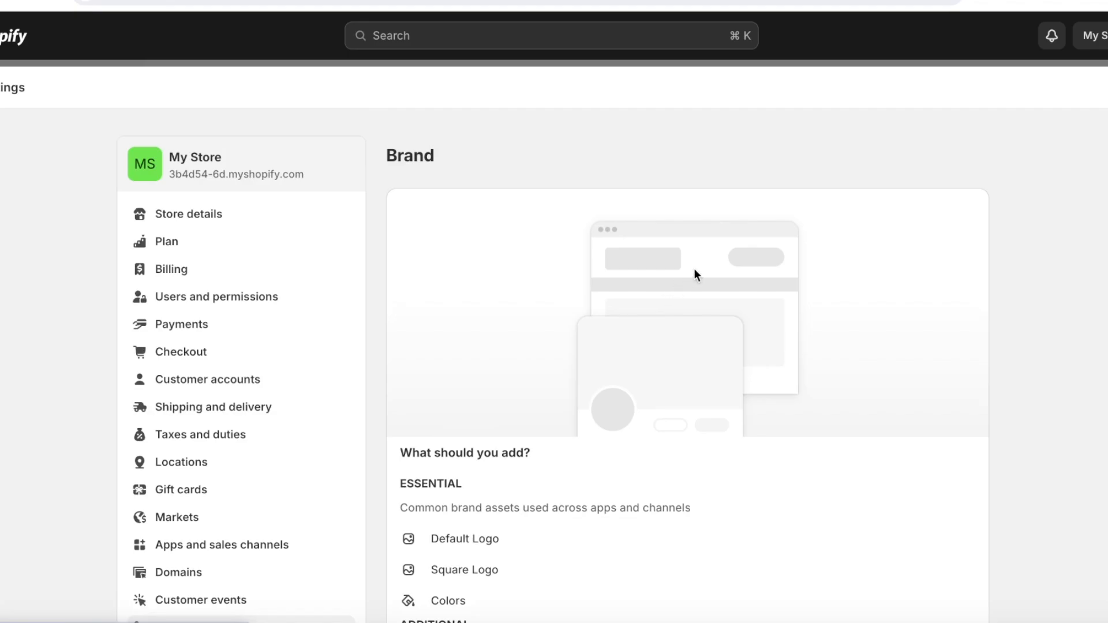
scroll(501, 309, down, 3)
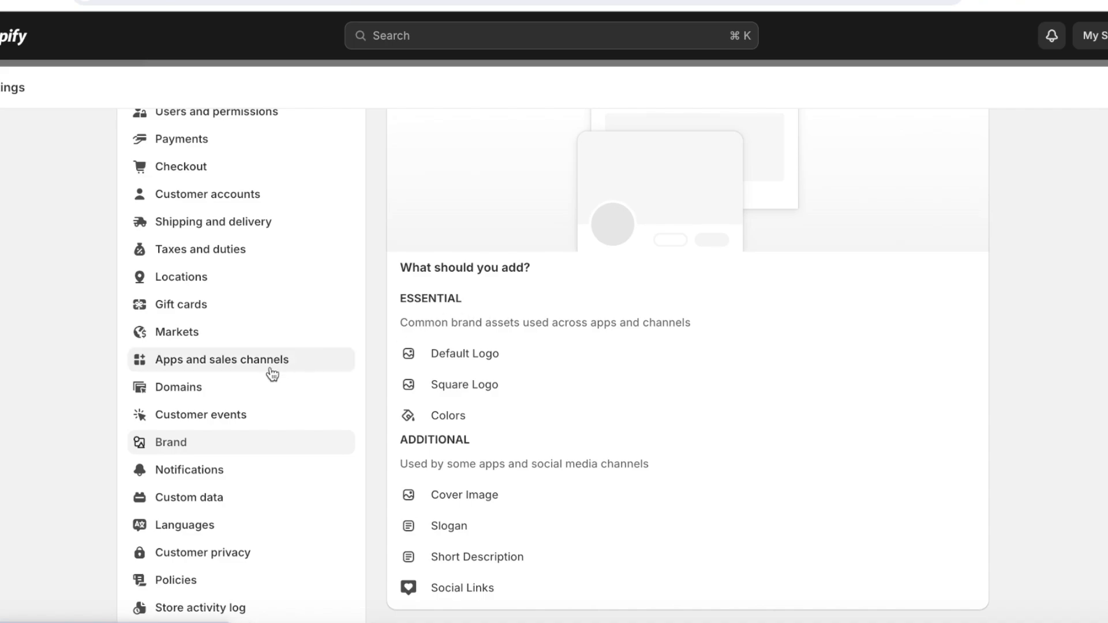
scroll(268, 376, up, 3)
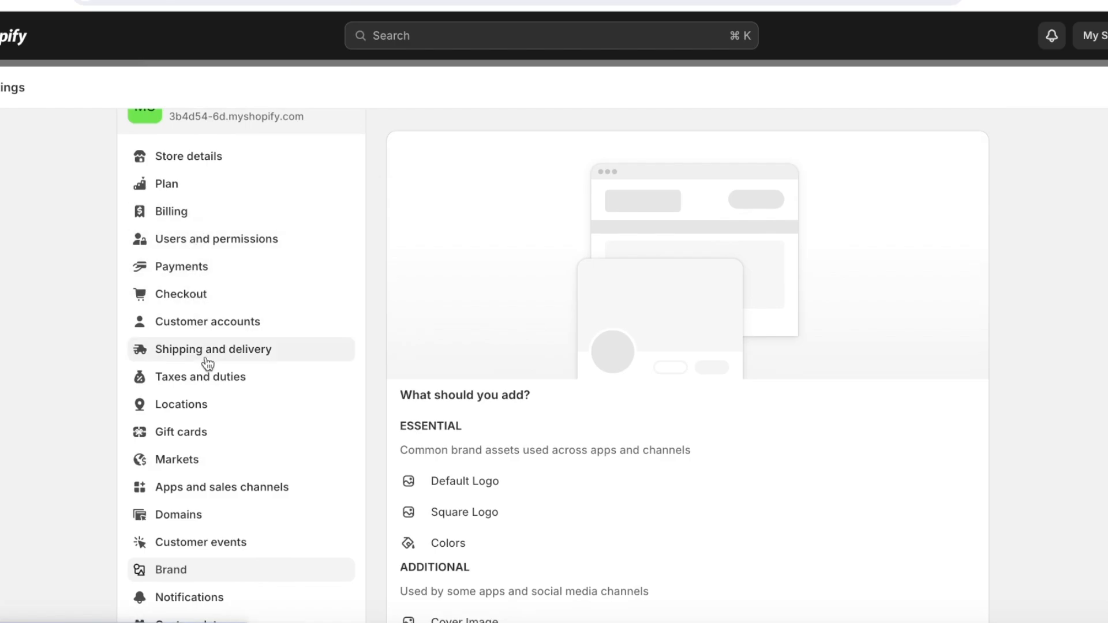
scroll(224, 450, down, 2)
scroll(223, 488, down, 3)
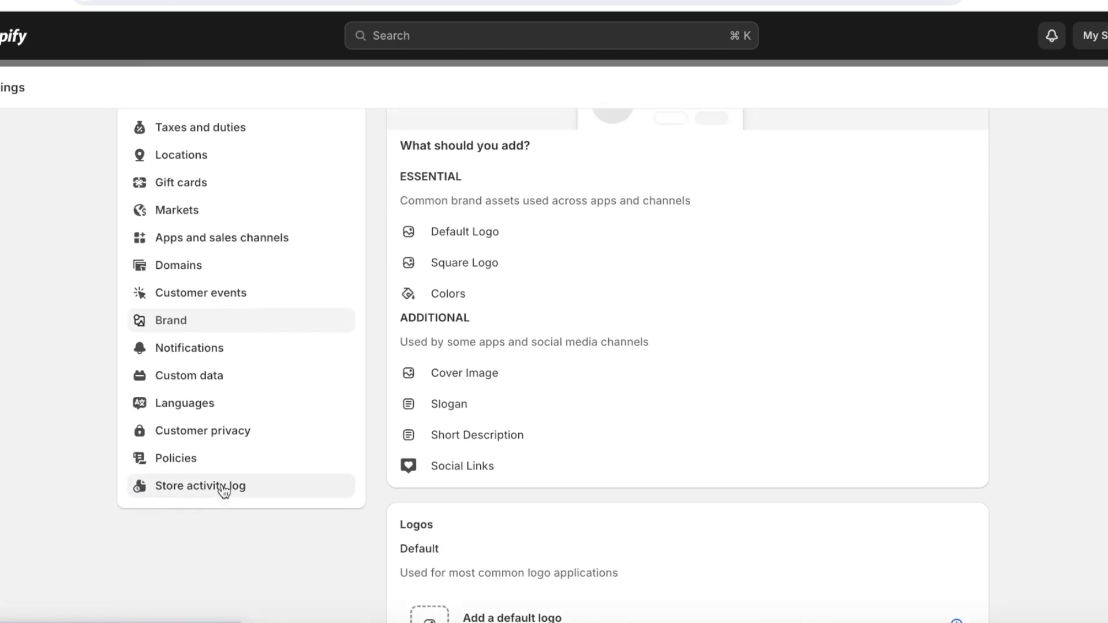
Step: View the domain settings and the form for connecting an existing domain, then return to the domains overview
scroll(223, 482, up, 5)
click(169, 573)
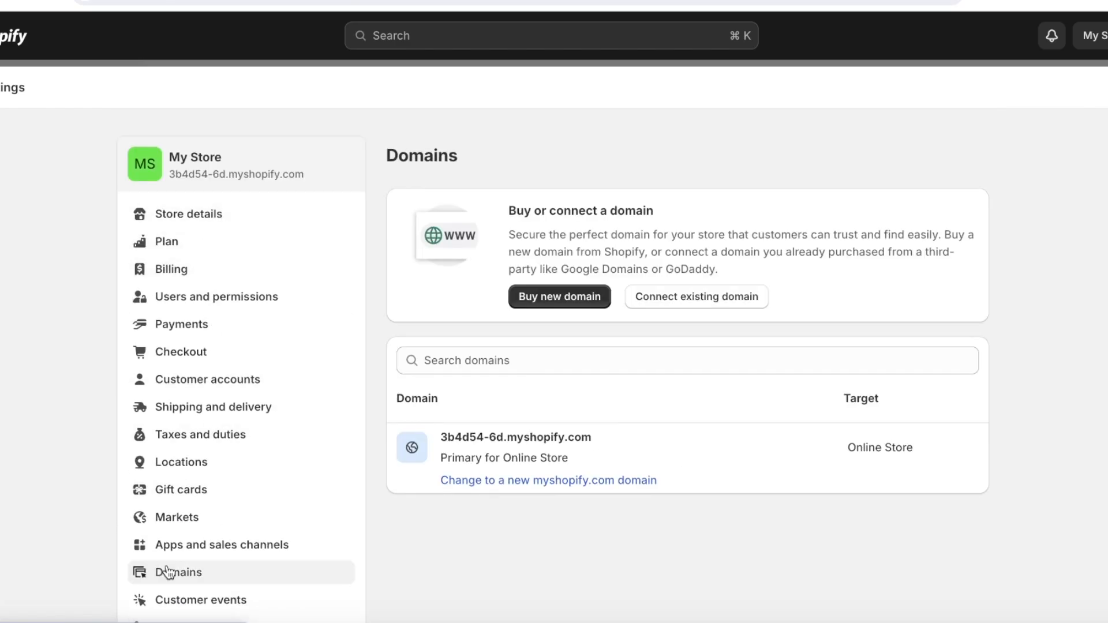
click(700, 297)
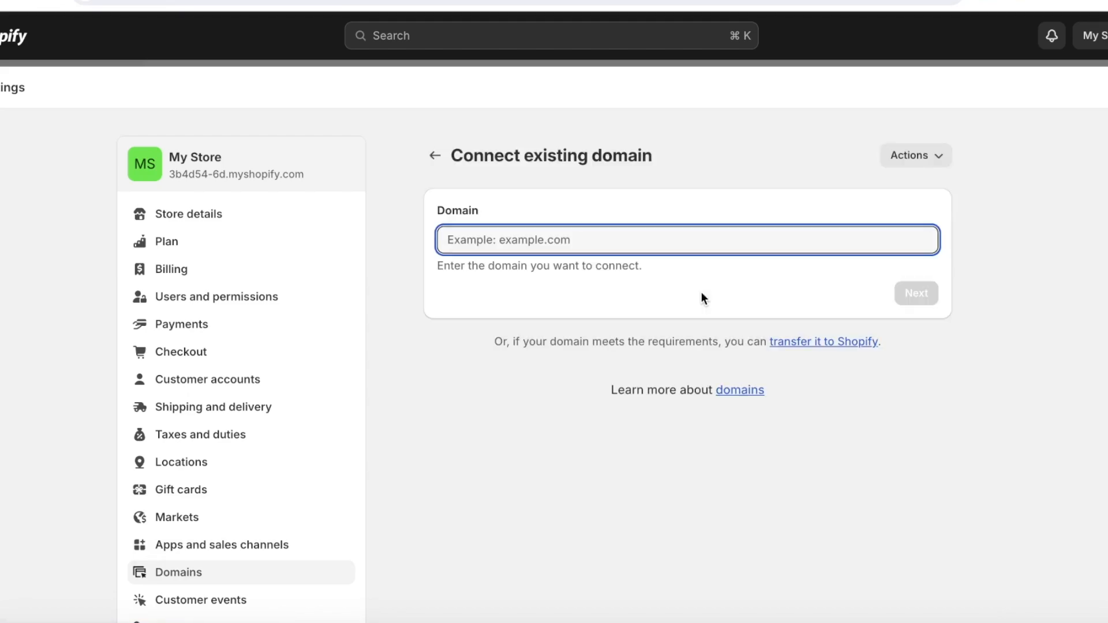
click(434, 155)
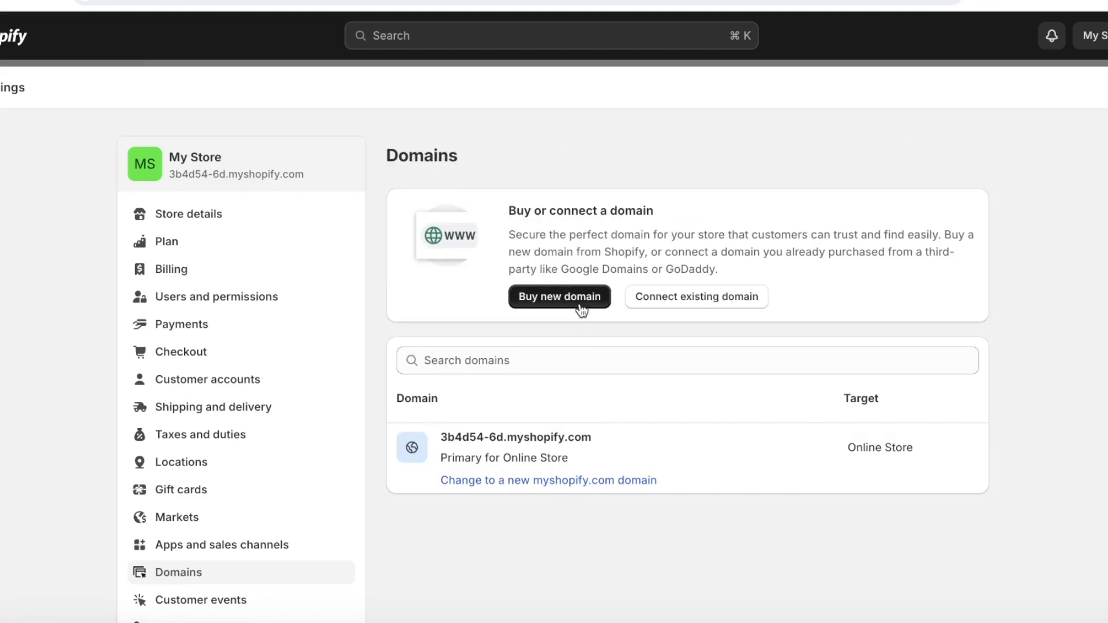
Step: Search for the new domain haircaremiraclesbym to buy and review the available extensions and their prices
click(579, 302)
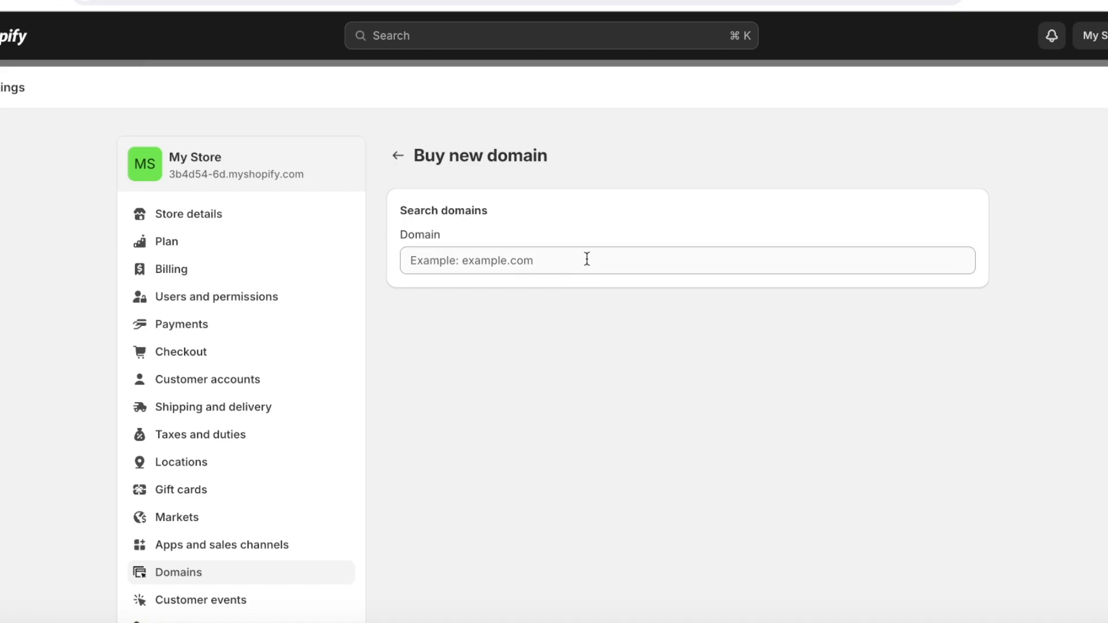
click(590, 257)
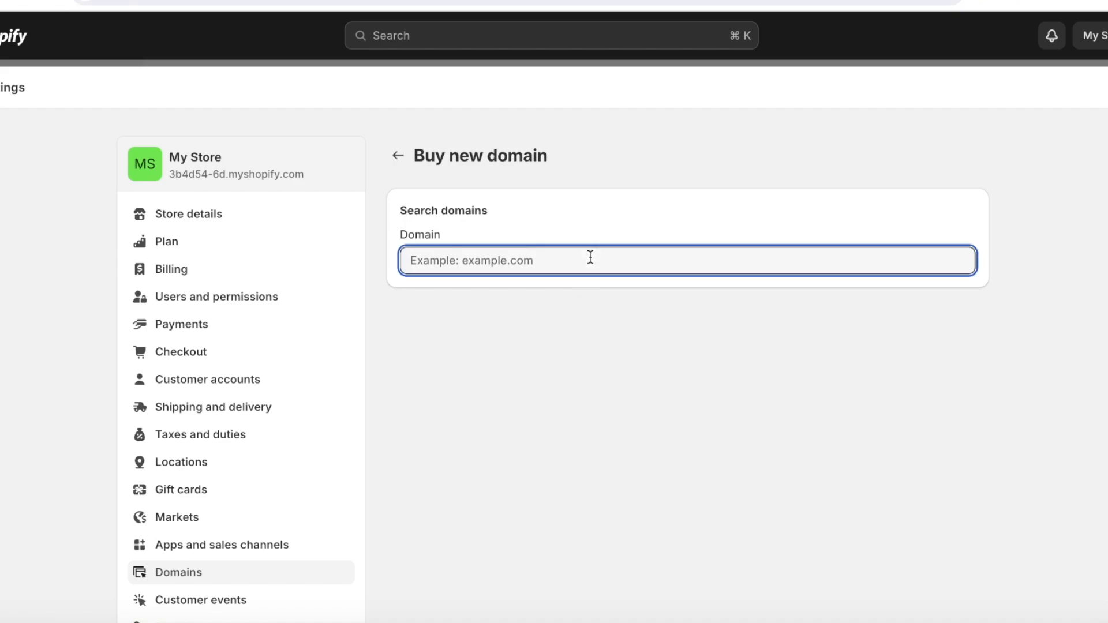
text(haircare)
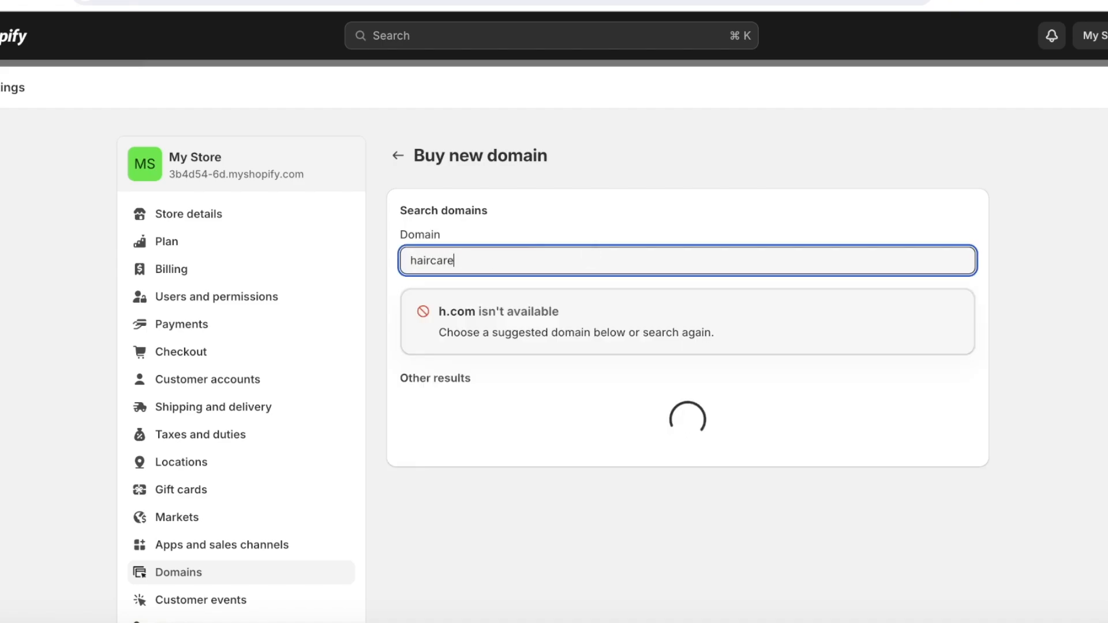
text(miracles)
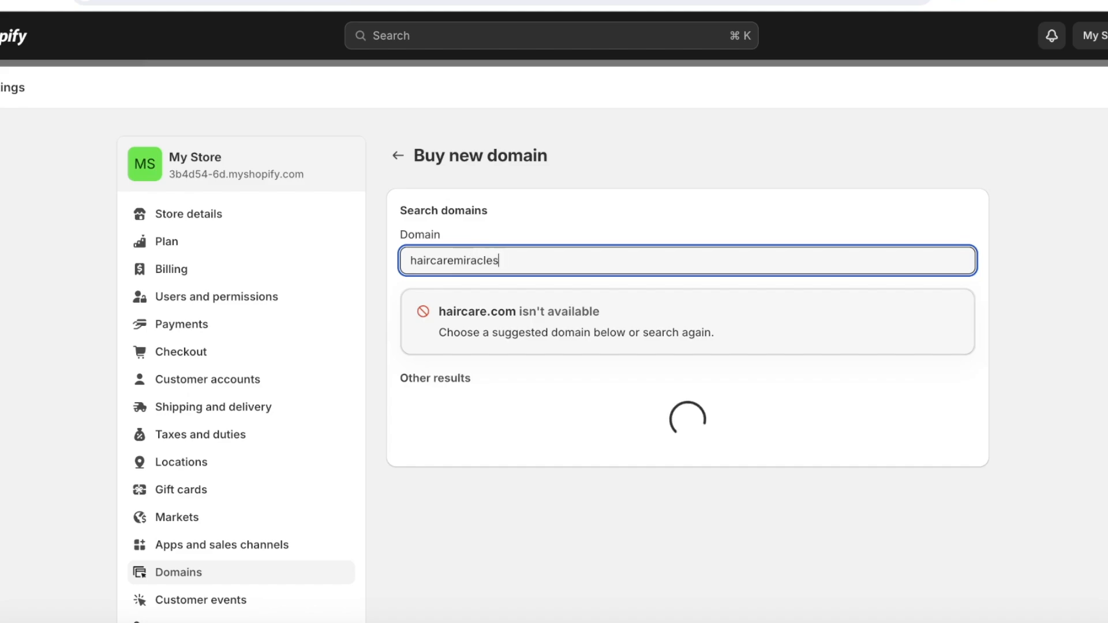
text(bum)
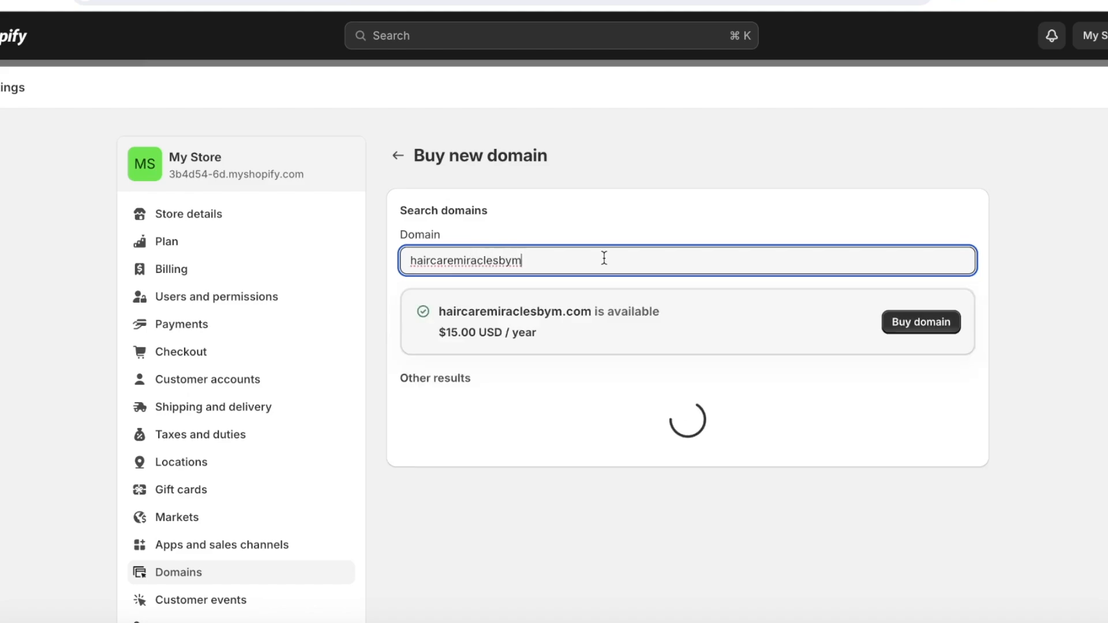
scroll(604, 258, down, 1)
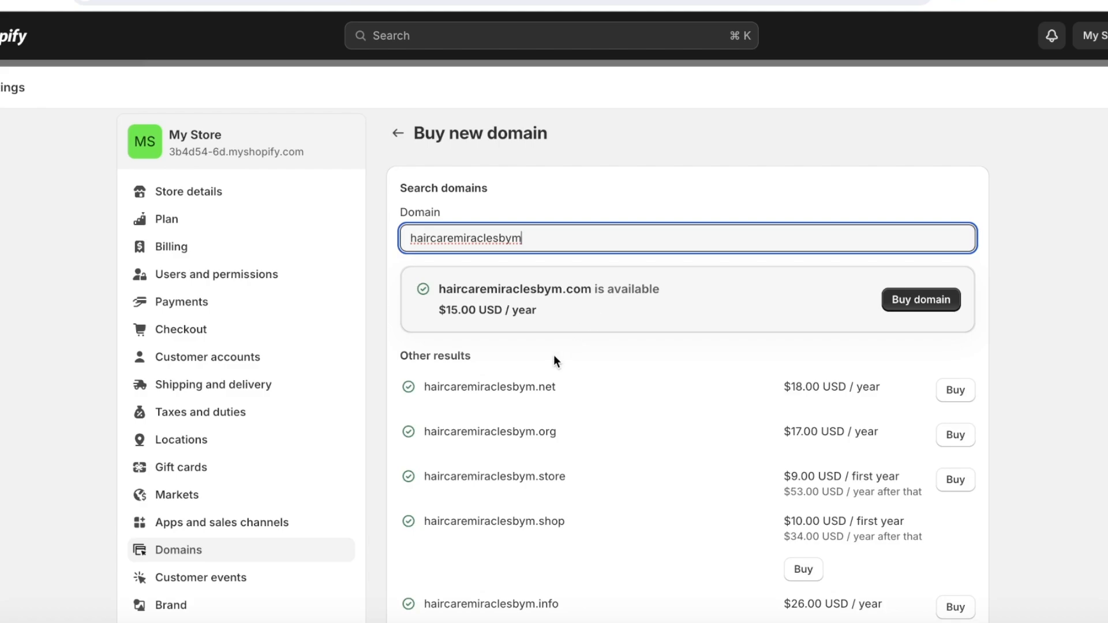
scroll(541, 257, down, 1)
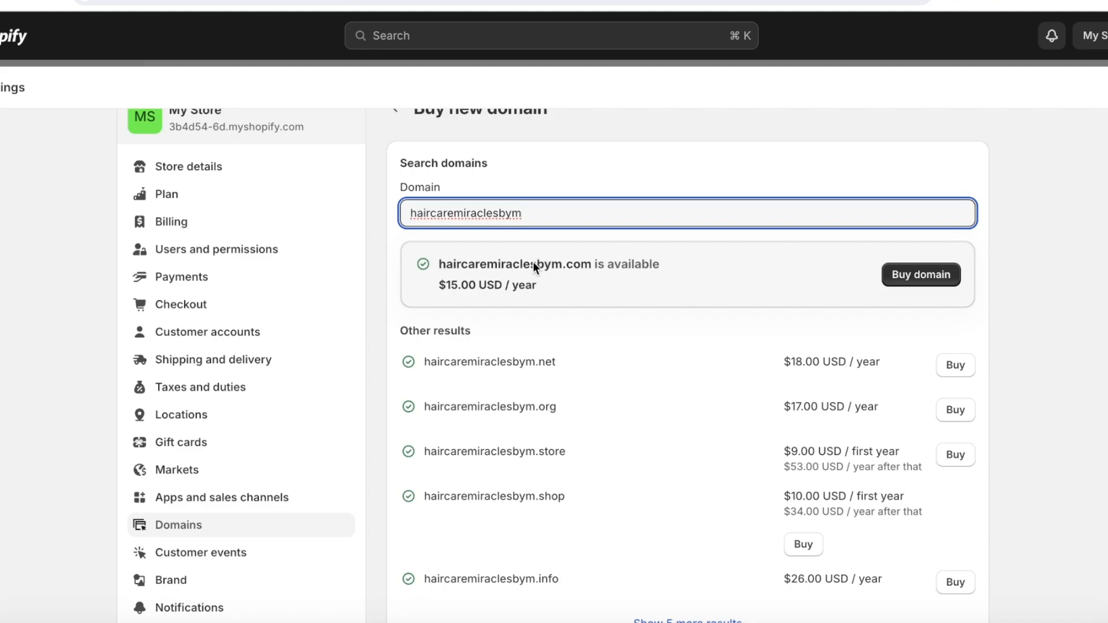
scroll(515, 285, up, 1)
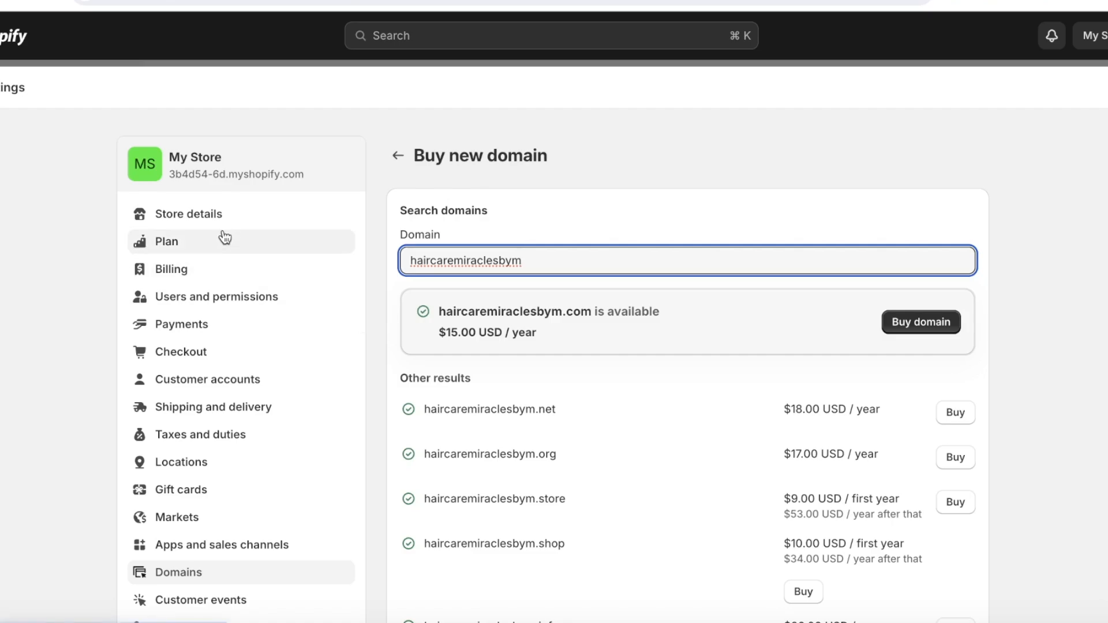
Step: Choose the Basic plan for the store and subscribe with monthly billing by credit or debit card
scroll(247, 289, down, 4)
scroll(231, 462, up, 2)
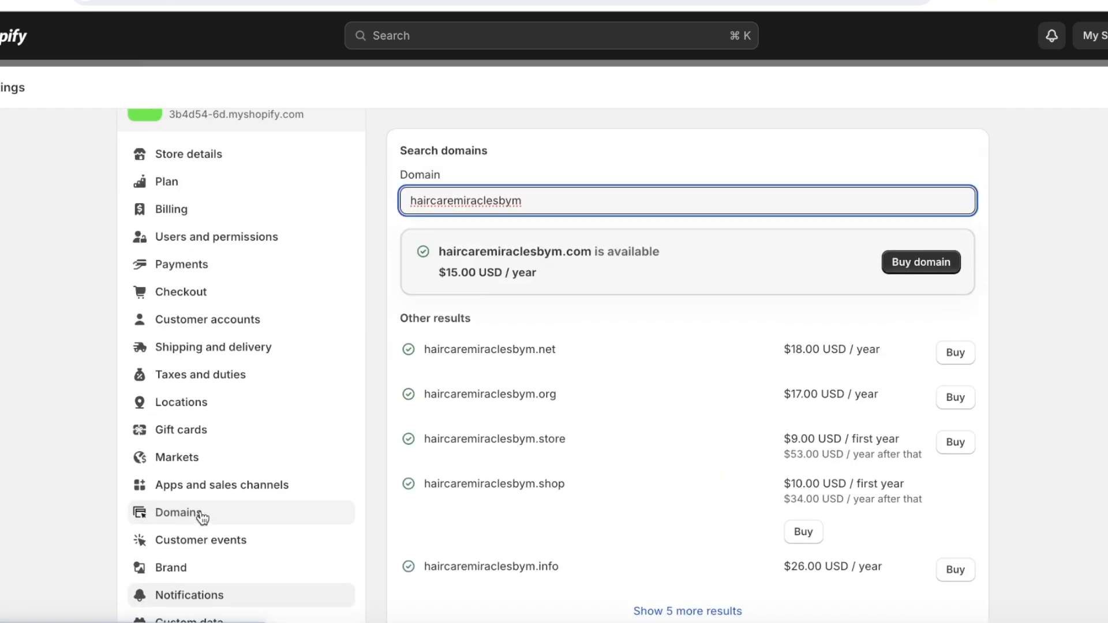
click(166, 242)
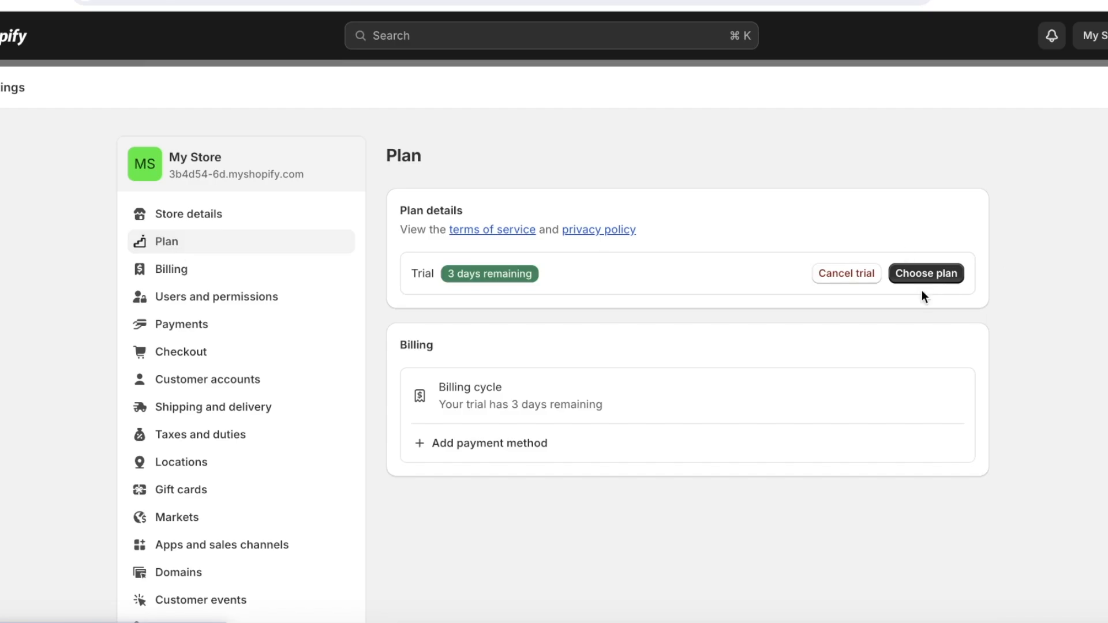
click(923, 273)
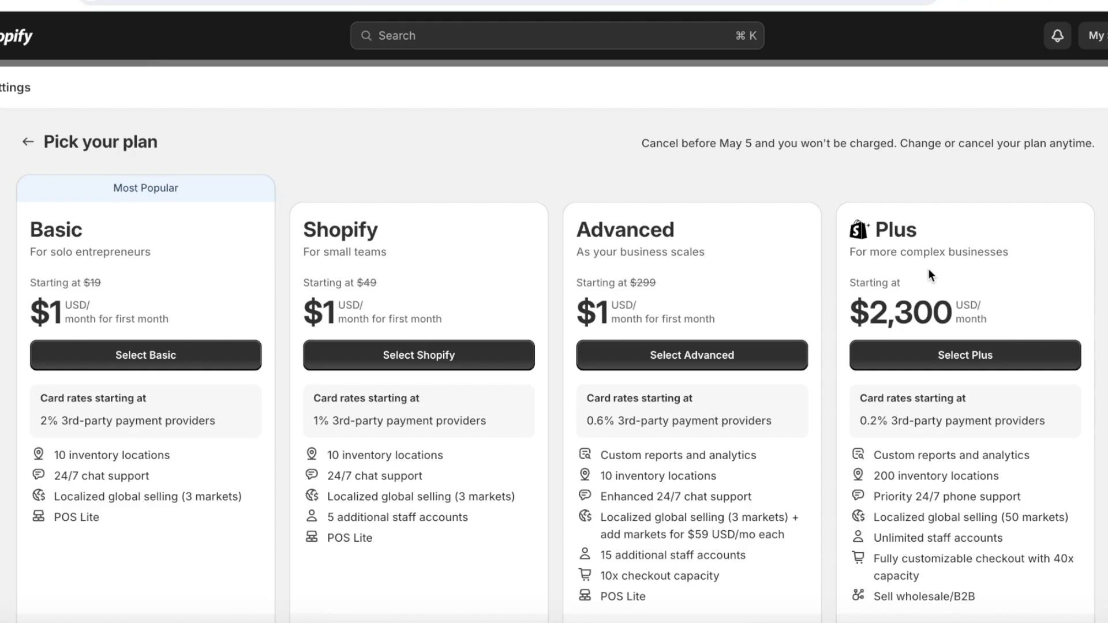
click(129, 358)
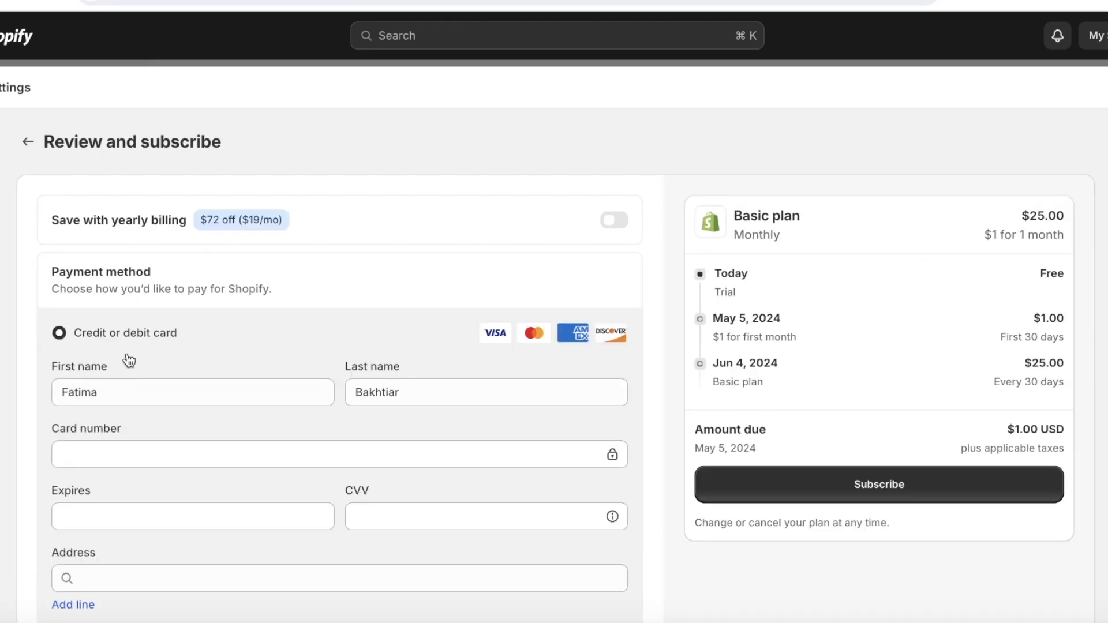
scroll(128, 361, down, 3)
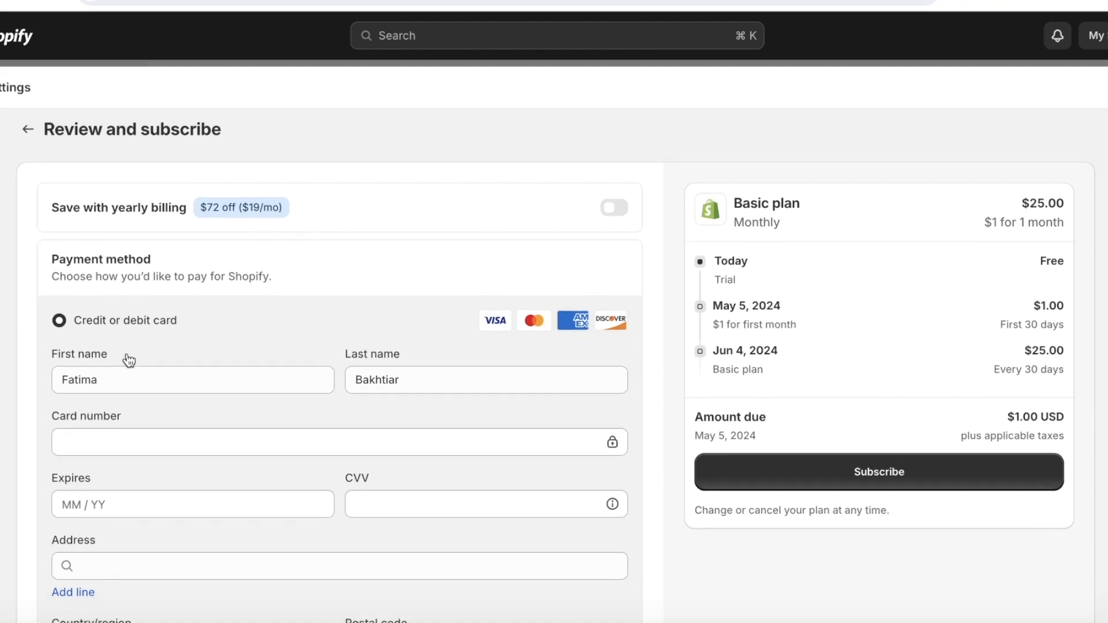
scroll(144, 336, up, 1)
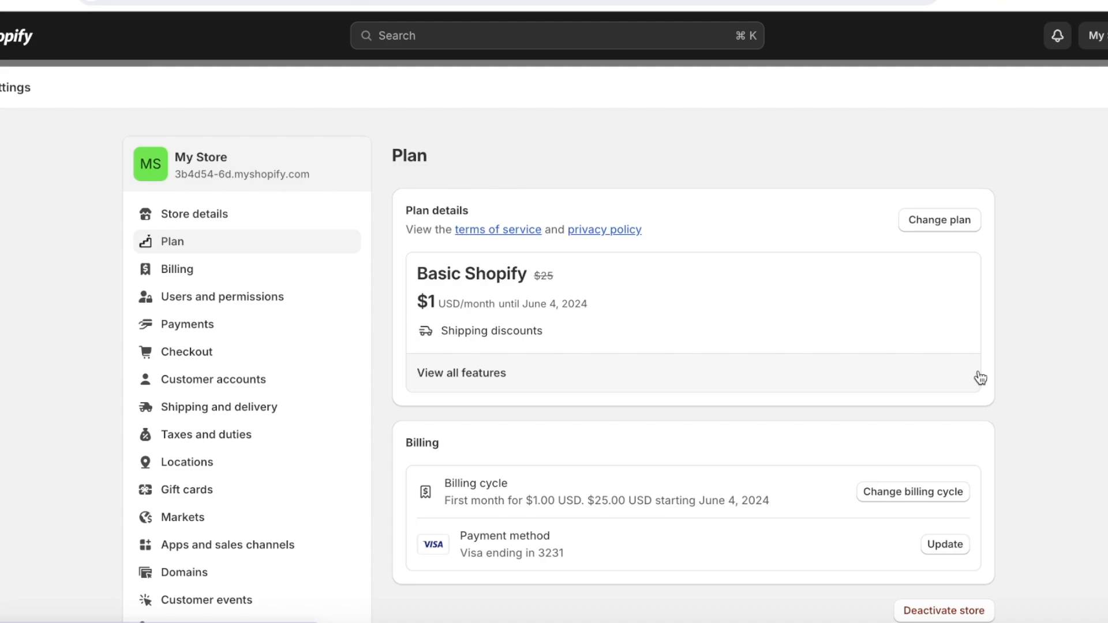
Step: Review the store details, including currency, time zone, units and order ID format, and leave the settings
click(215, 226)
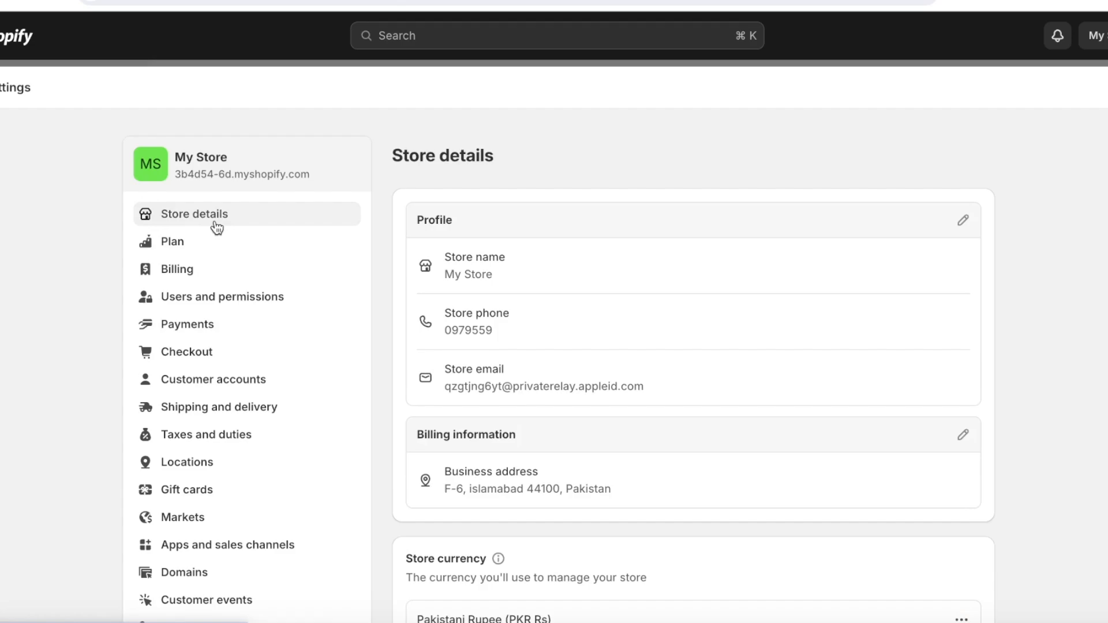
scroll(549, 334, down, 10)
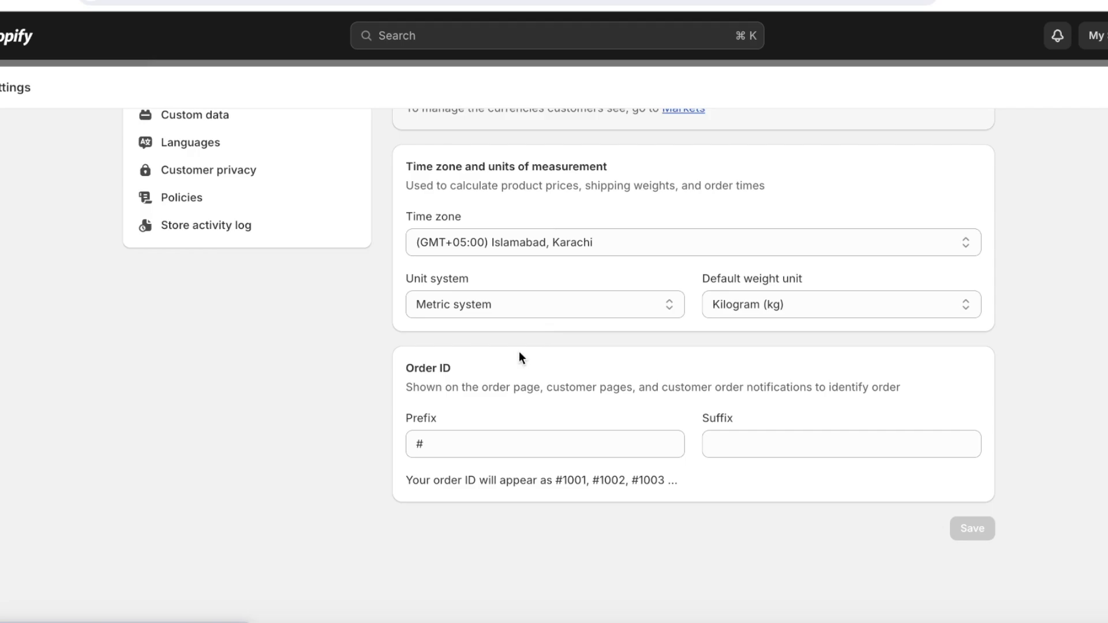
scroll(518, 351, up, 4)
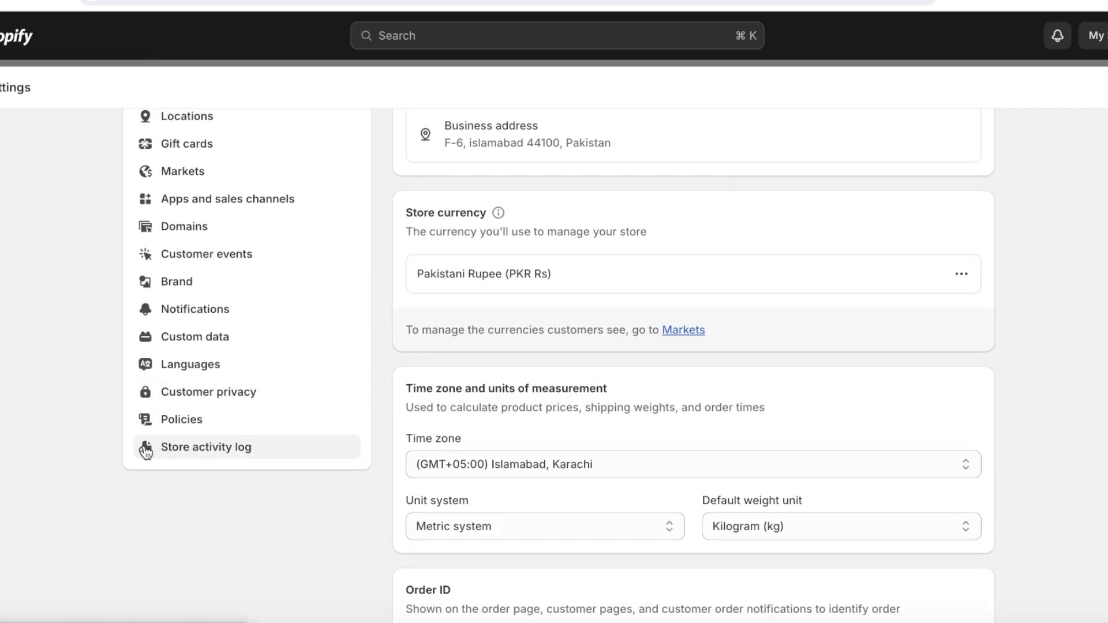
scroll(144, 447, up, 4)
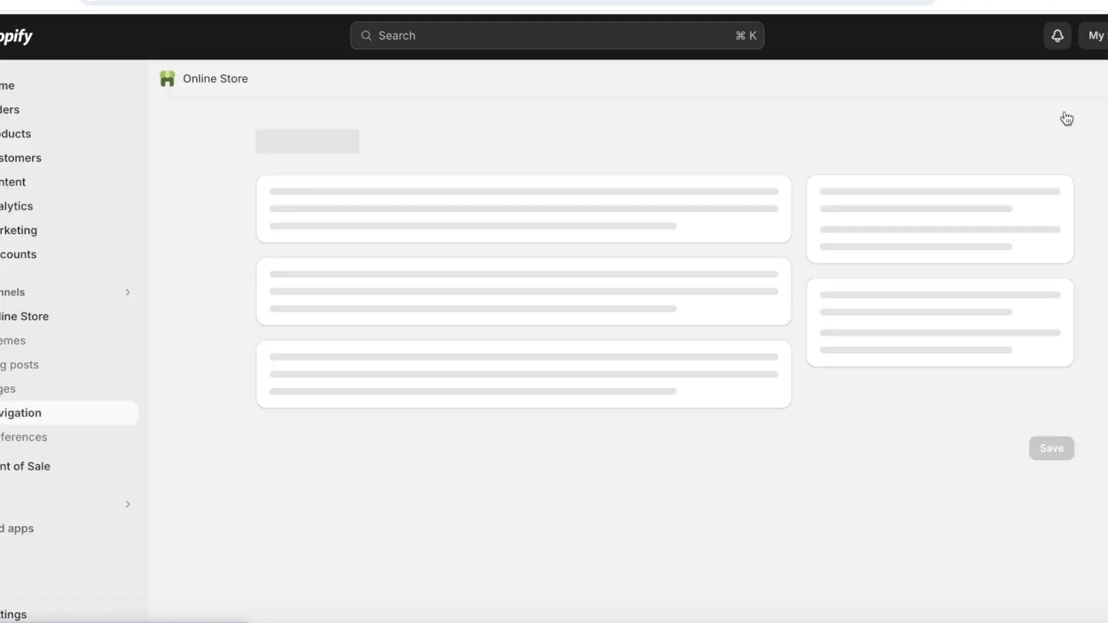
Step: Remove the online store's password protection from the themes page, then view the live storefront's home page
click(47, 326)
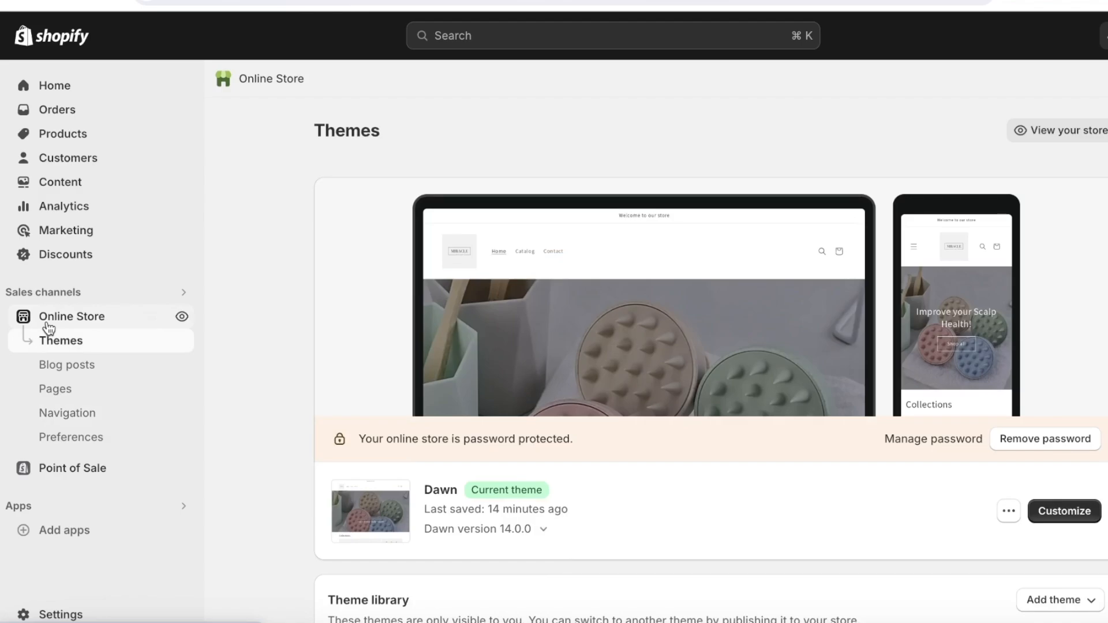
click(1045, 439)
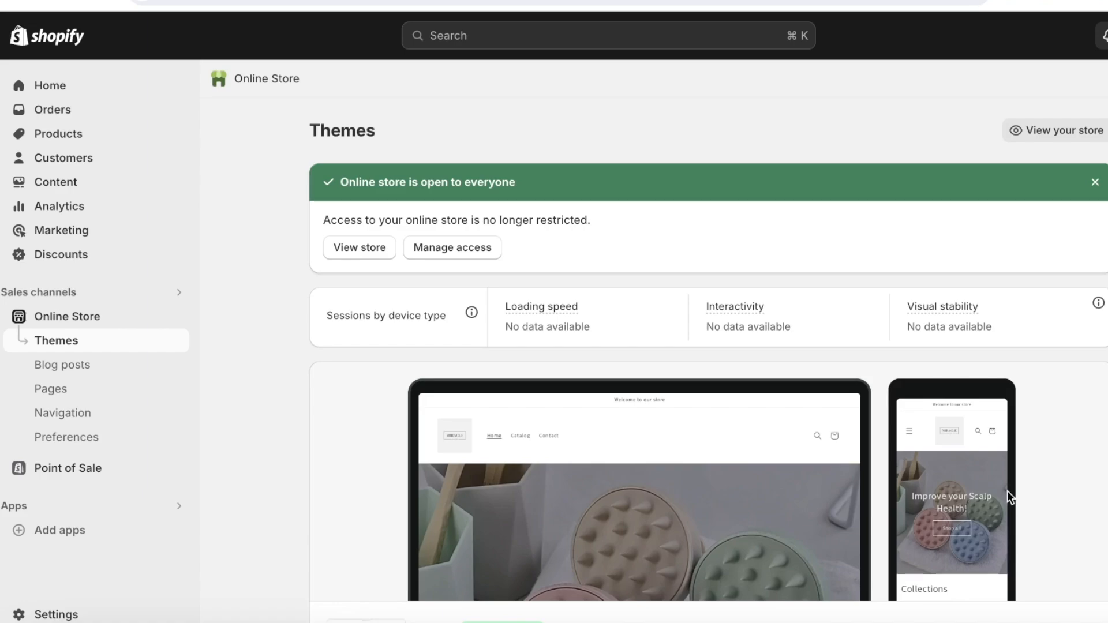
scroll(913, 511, down, 1)
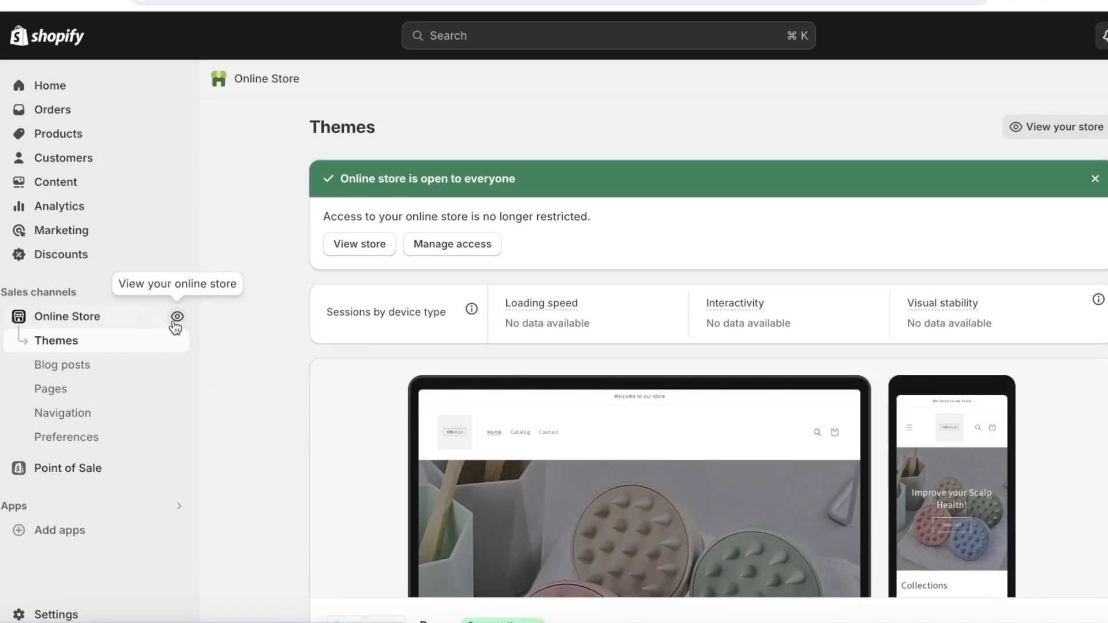
click(175, 319)
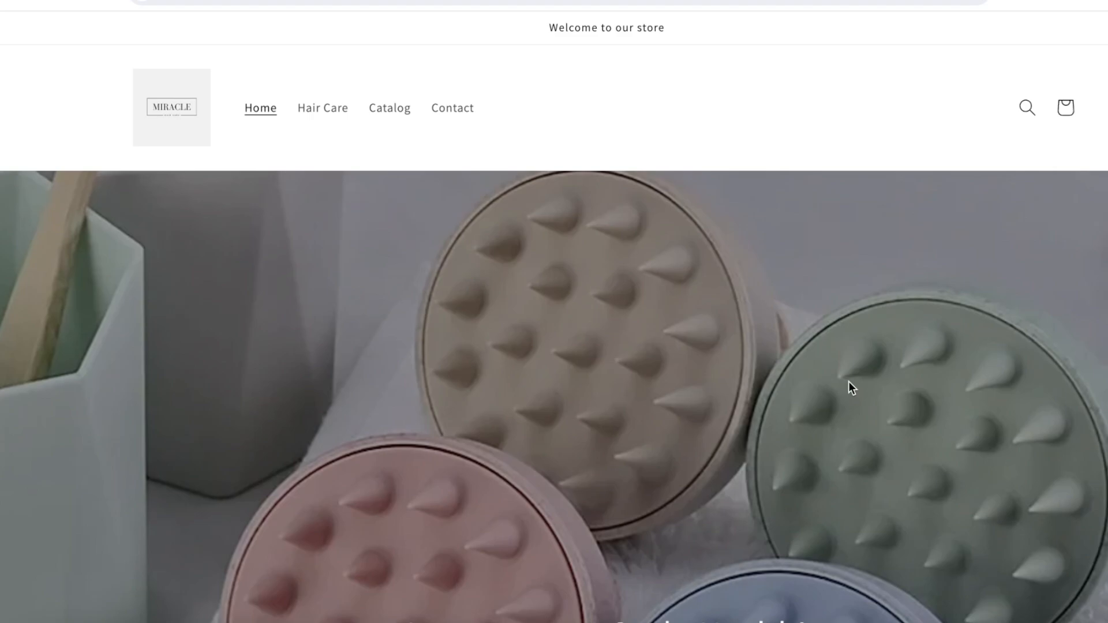
scroll(849, 382, down, 1)
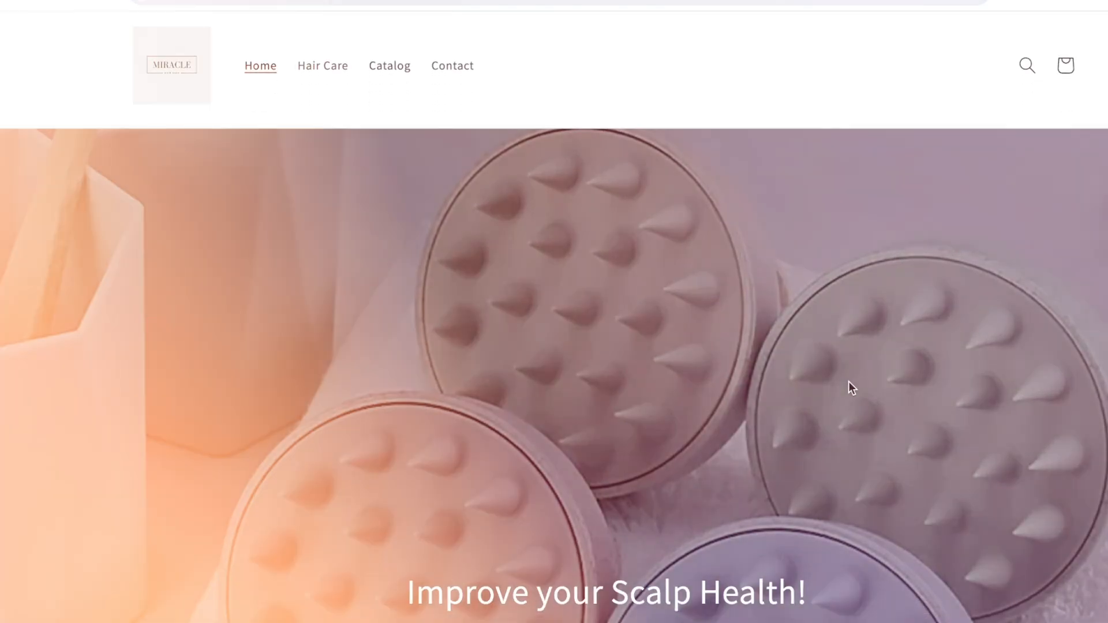